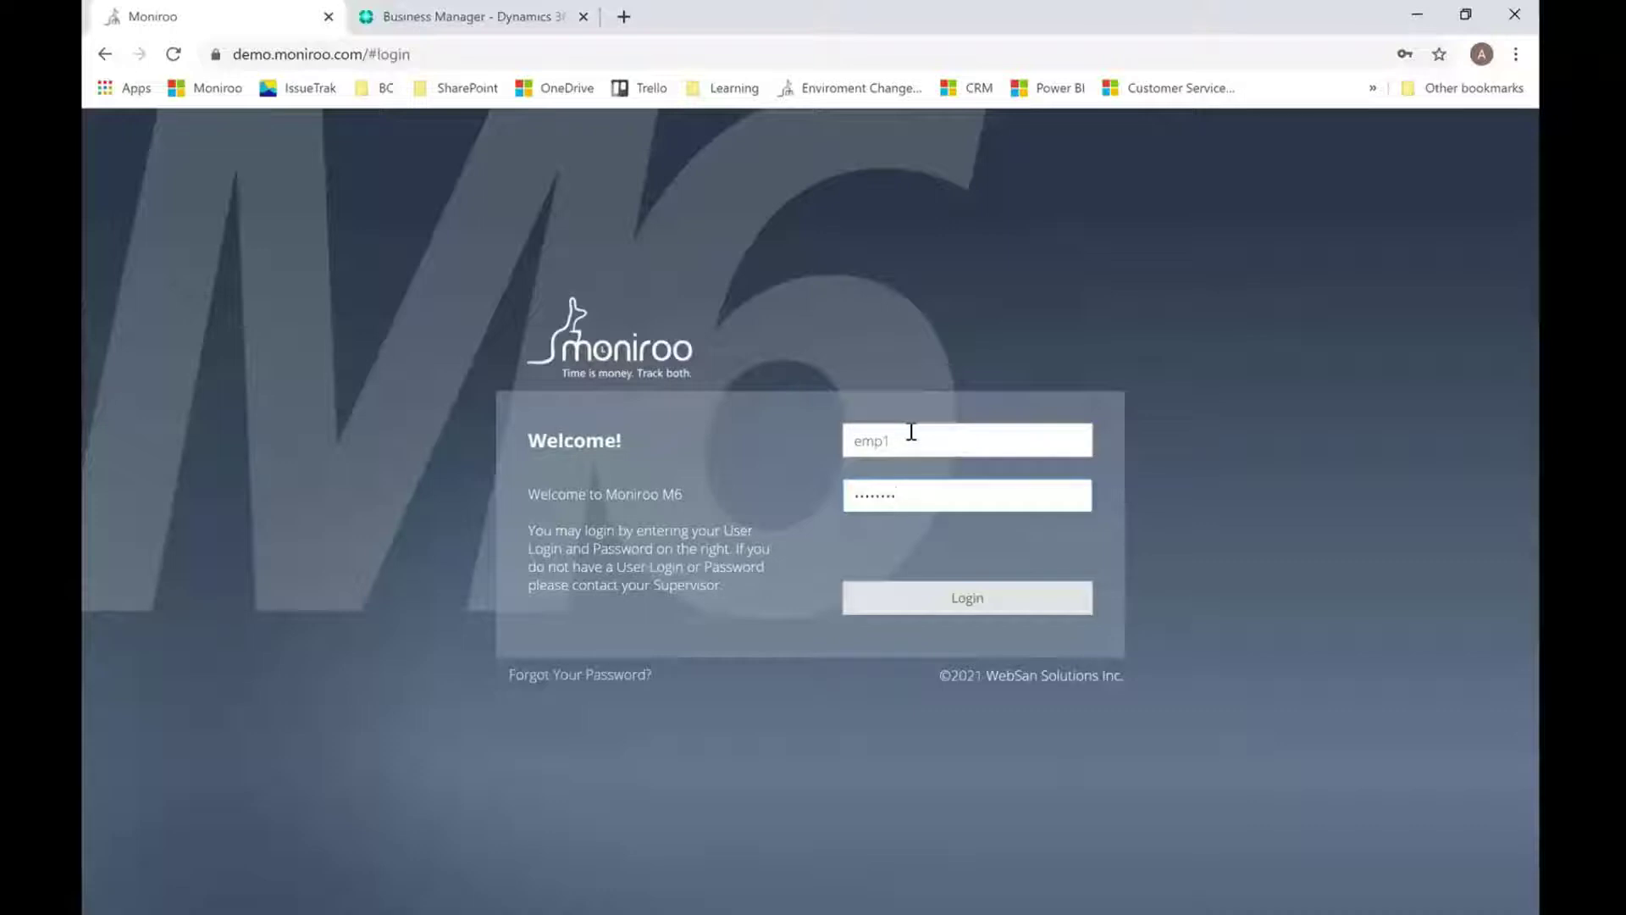
# Log in to Moniroo and land on the My Expenses Unsubmitted list
pyautogui.click(945, 598)
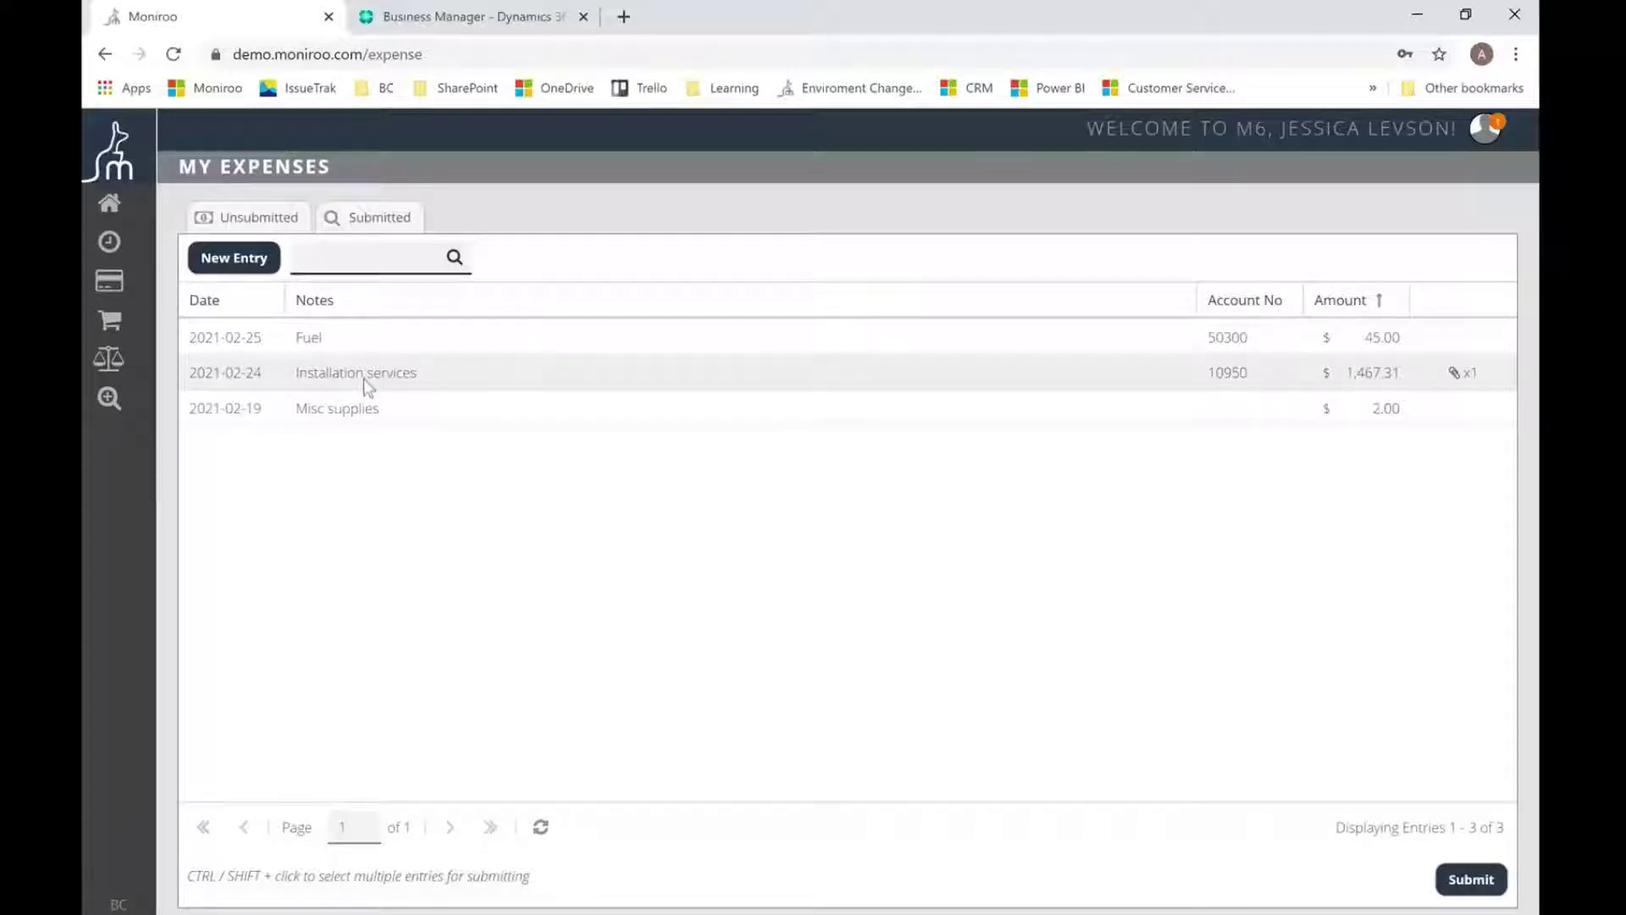
pyautogui.click(369, 233)
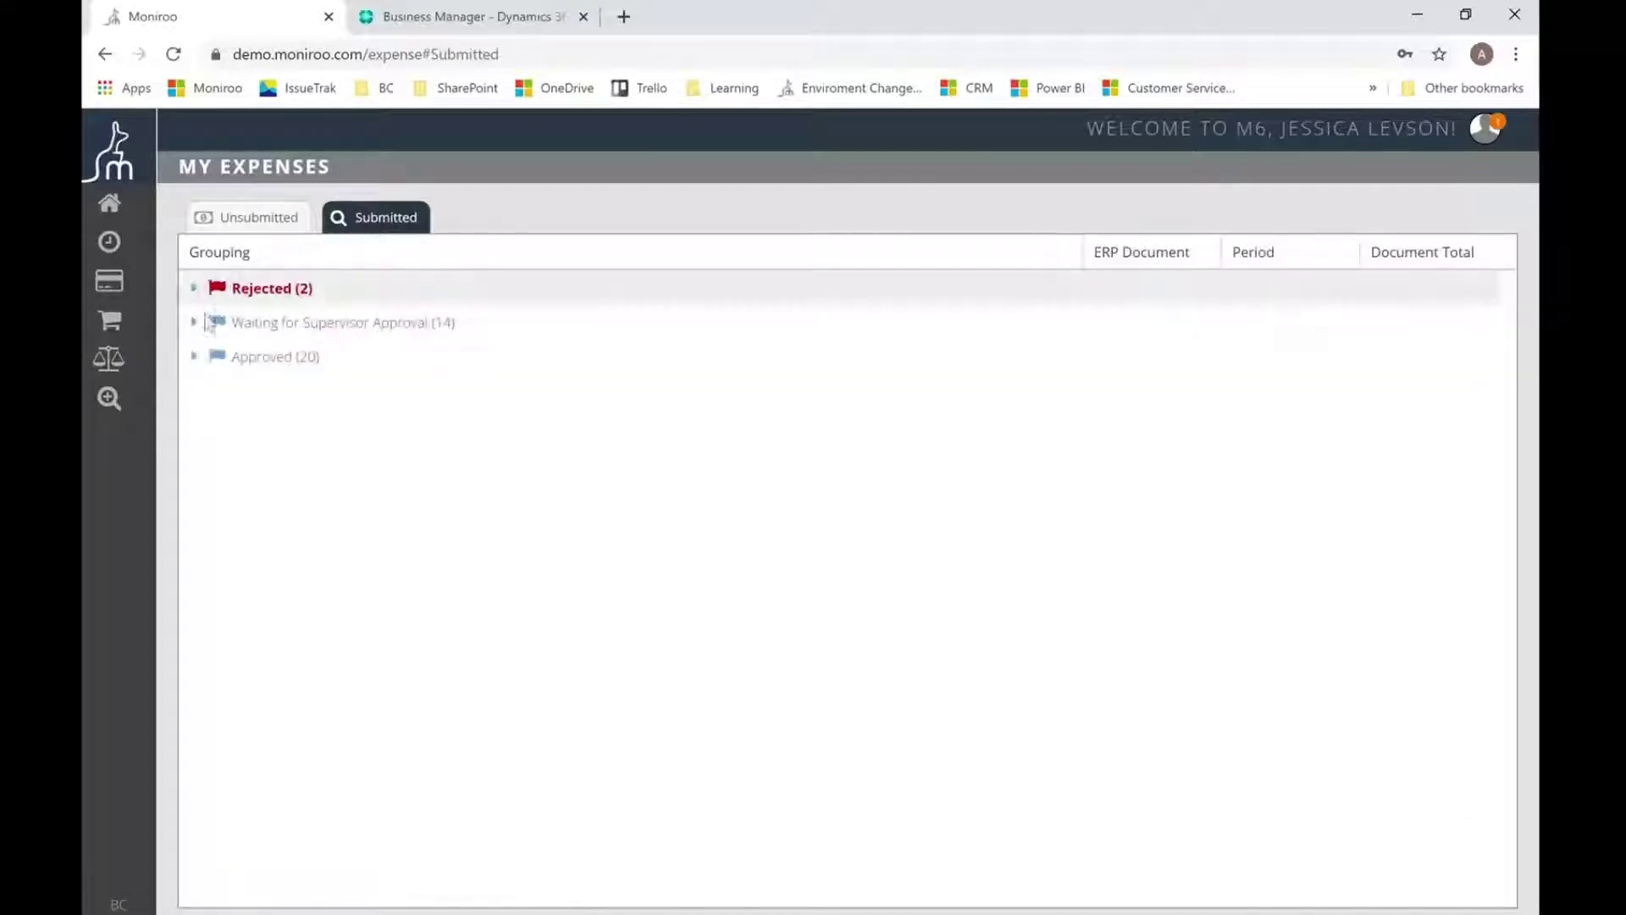
pyautogui.click(208, 324)
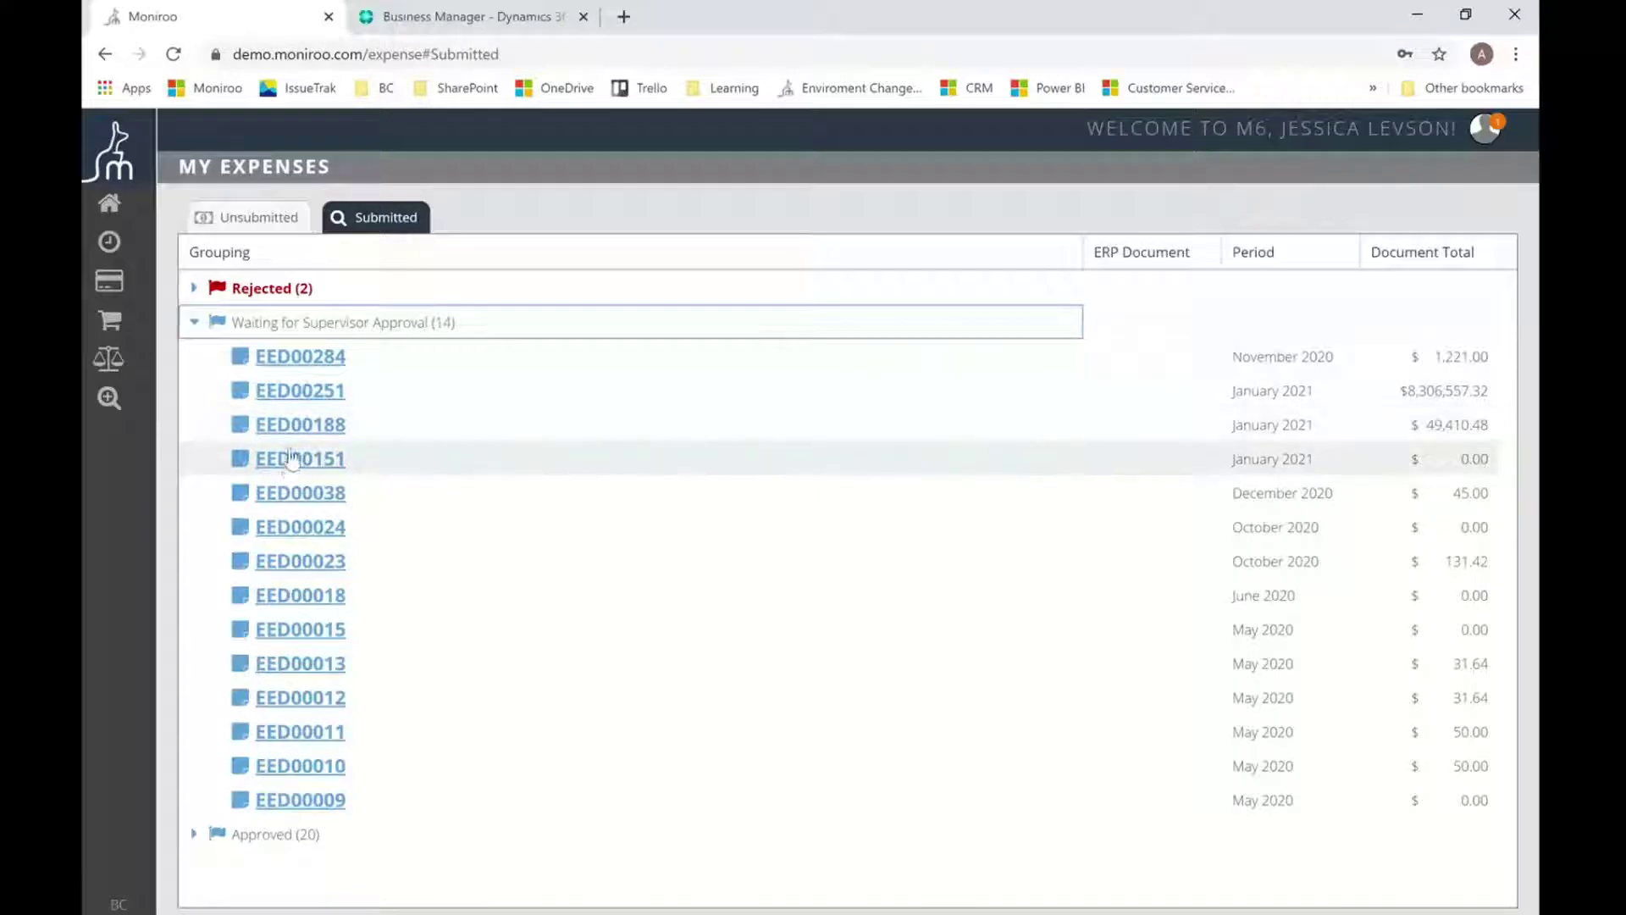
pyautogui.click(195, 323)
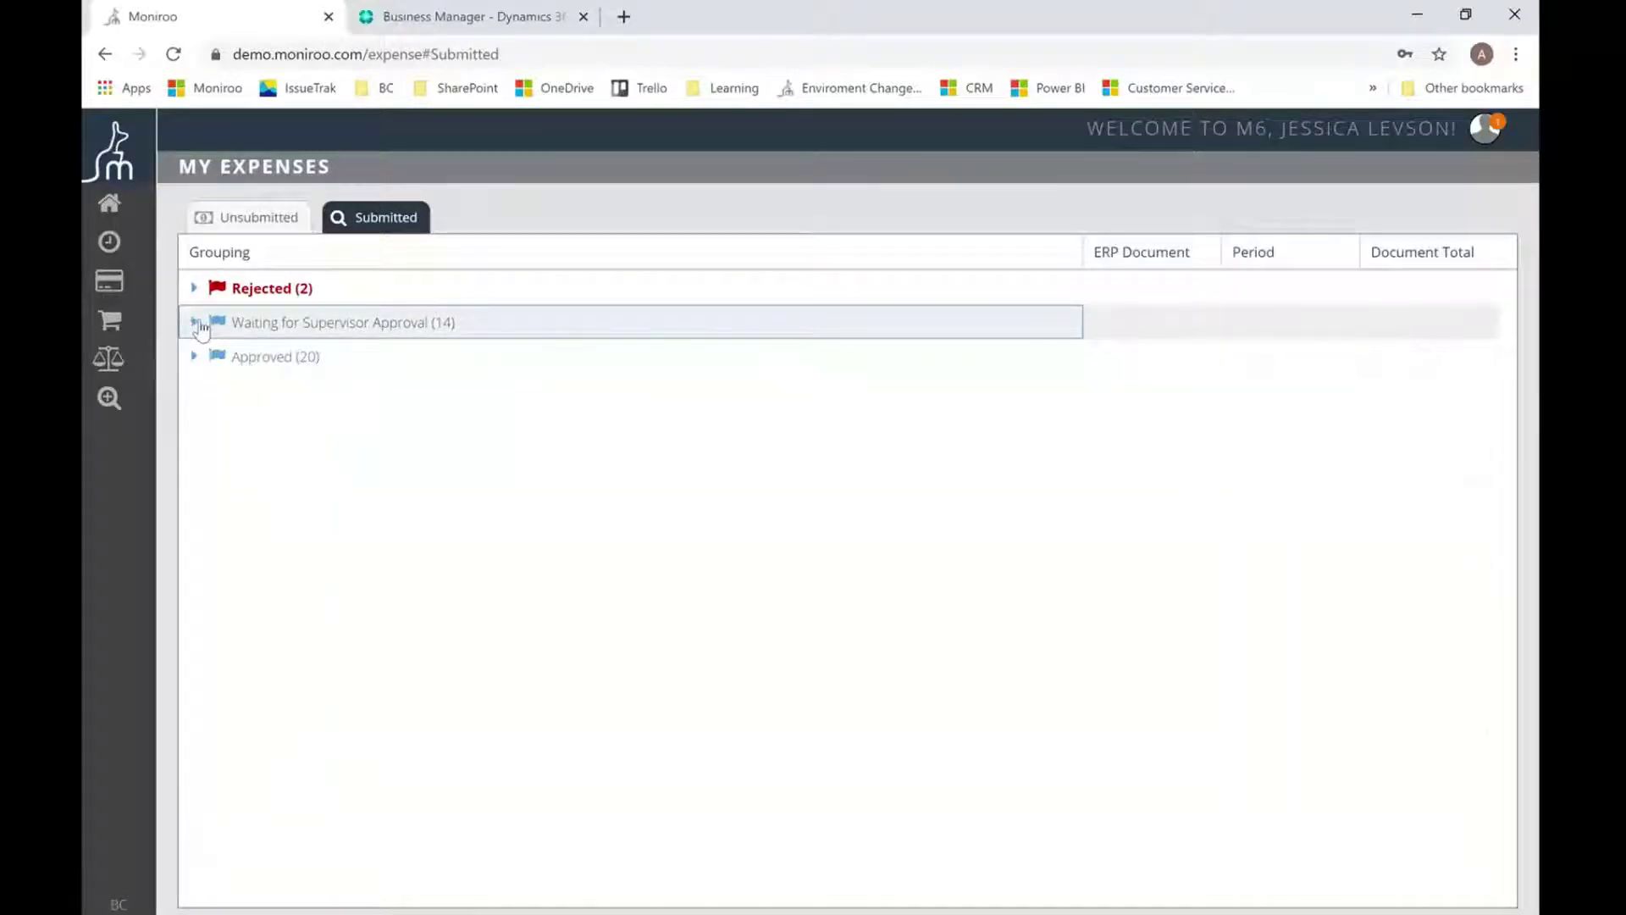
pyautogui.click(195, 357)
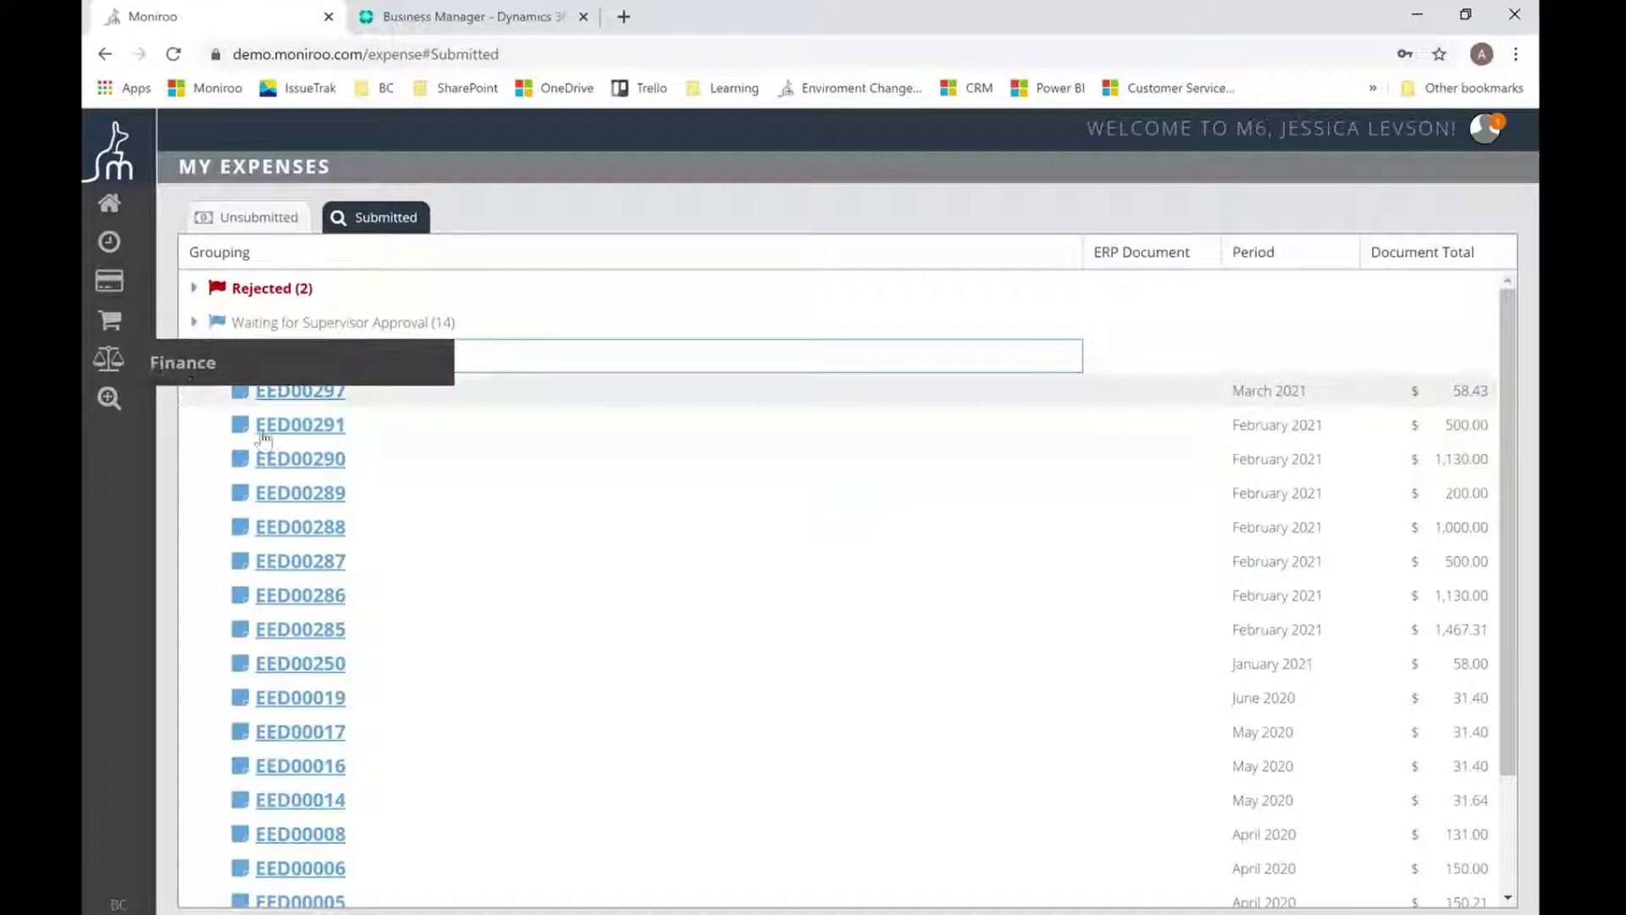
pyautogui.click(194, 353)
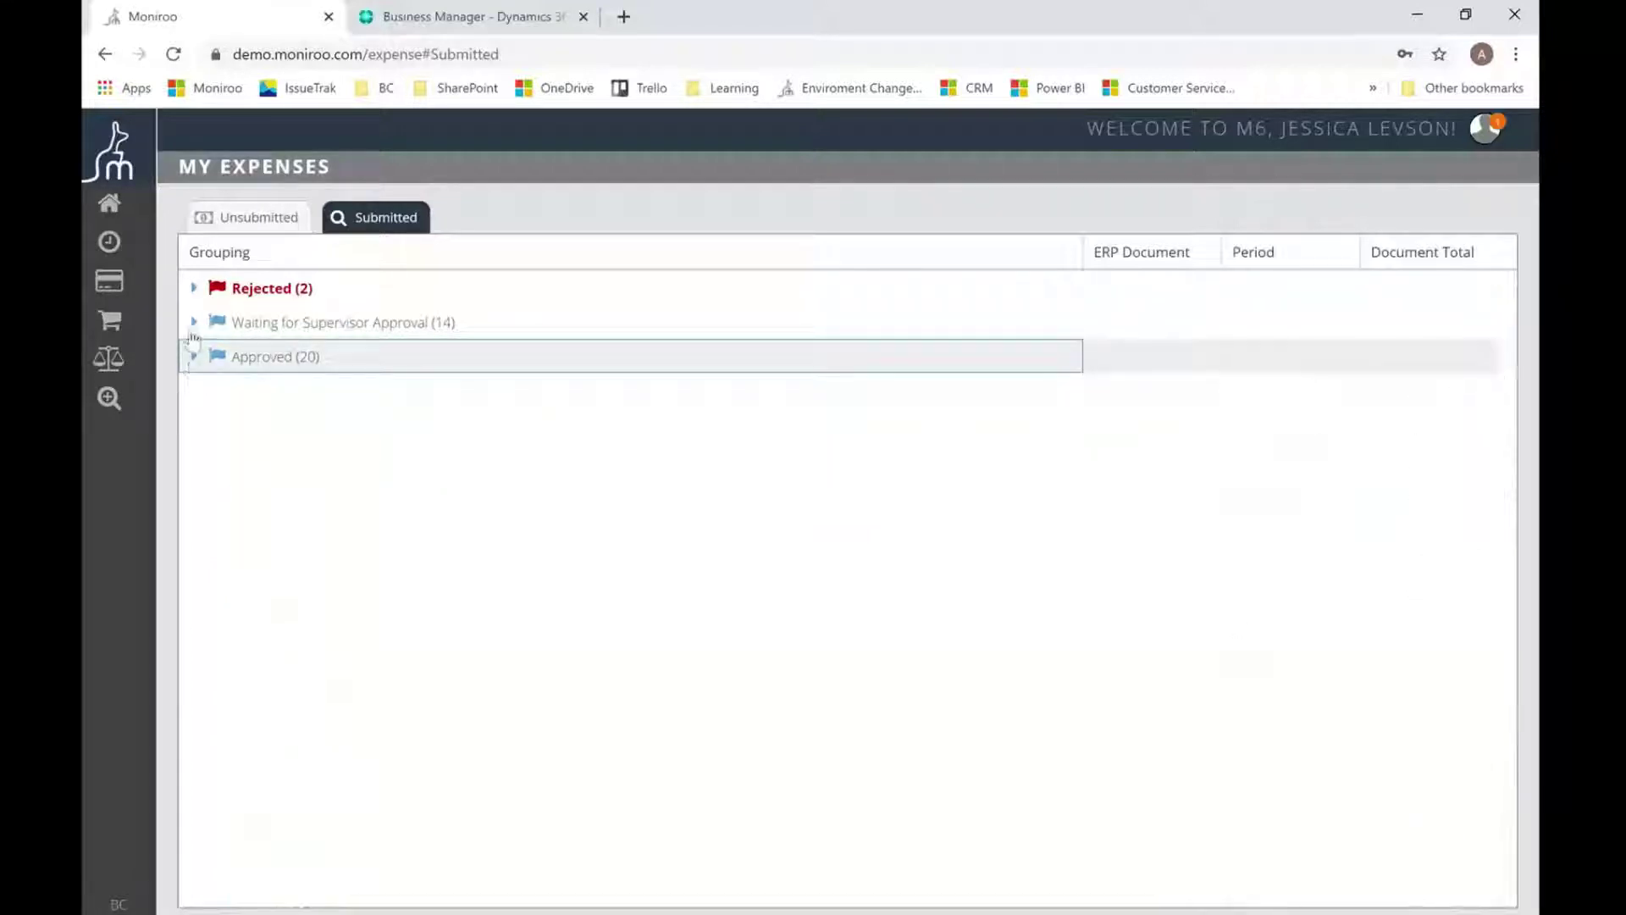
pyautogui.click(225, 220)
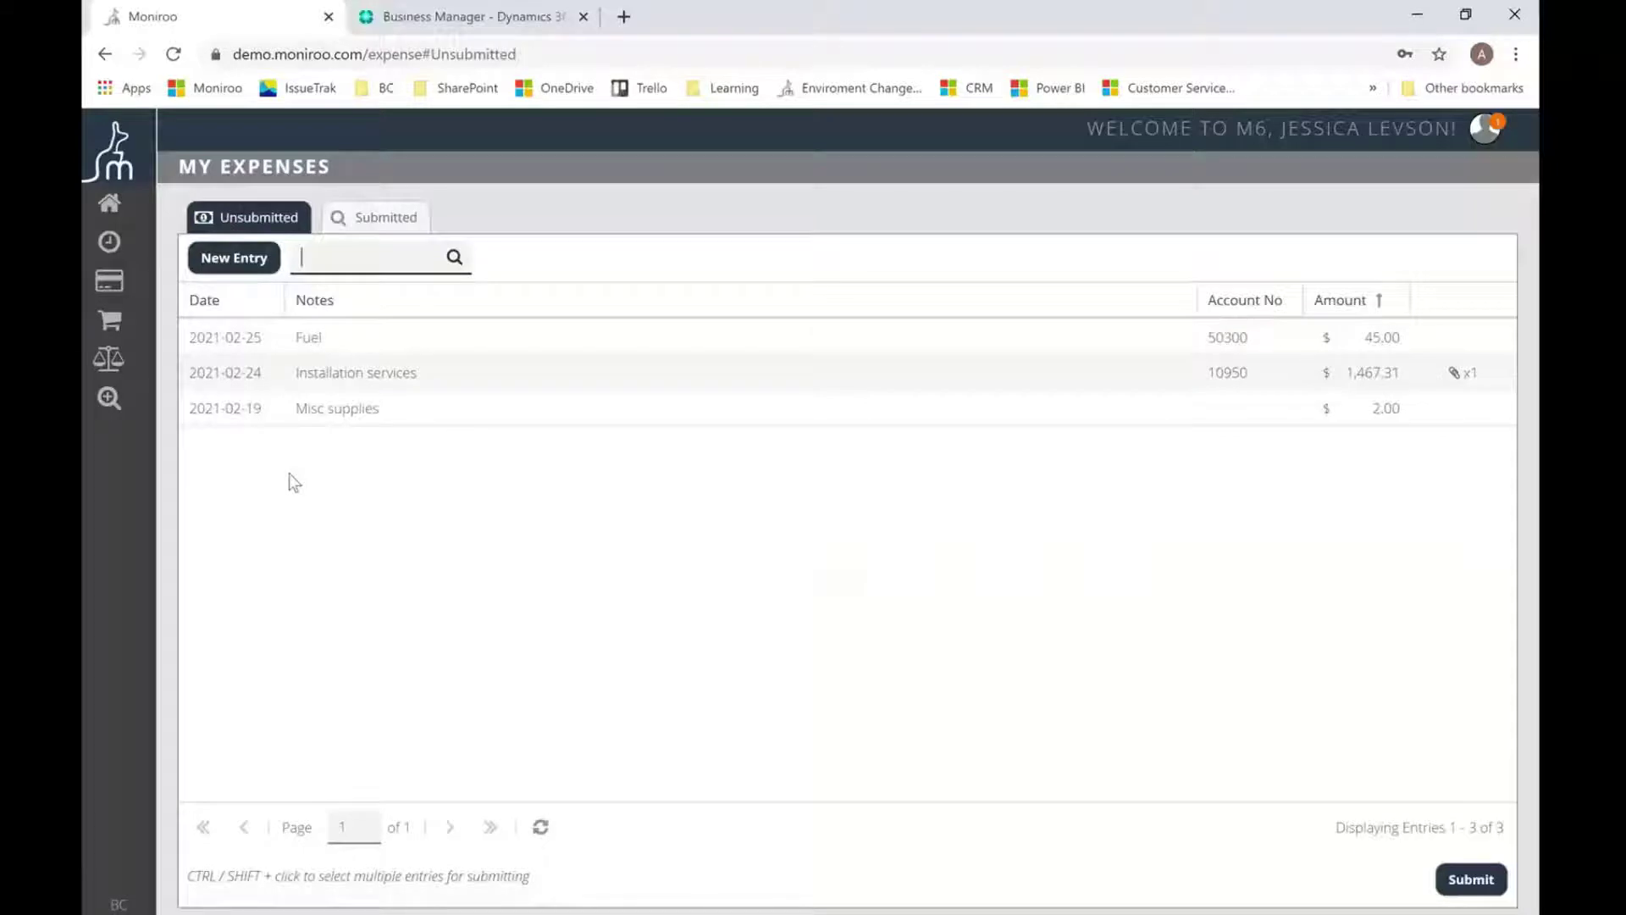
# Create a new expense entry dated 2021-02-05 with Credit Card left at (none)
pyautogui.click(245, 263)
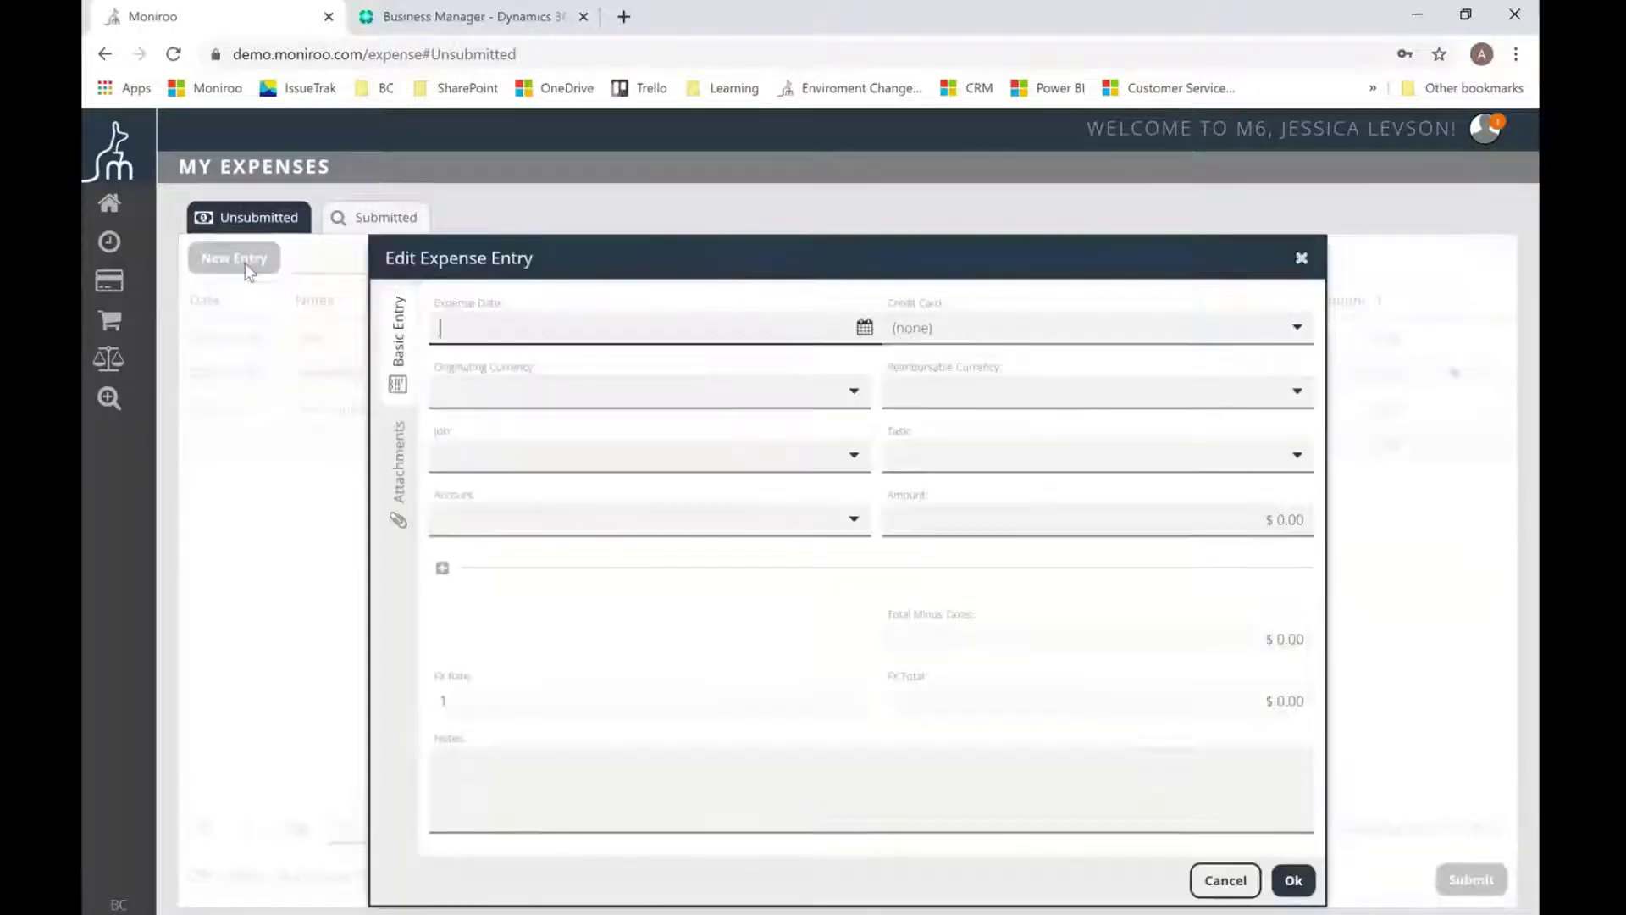
pyautogui.click(780, 315)
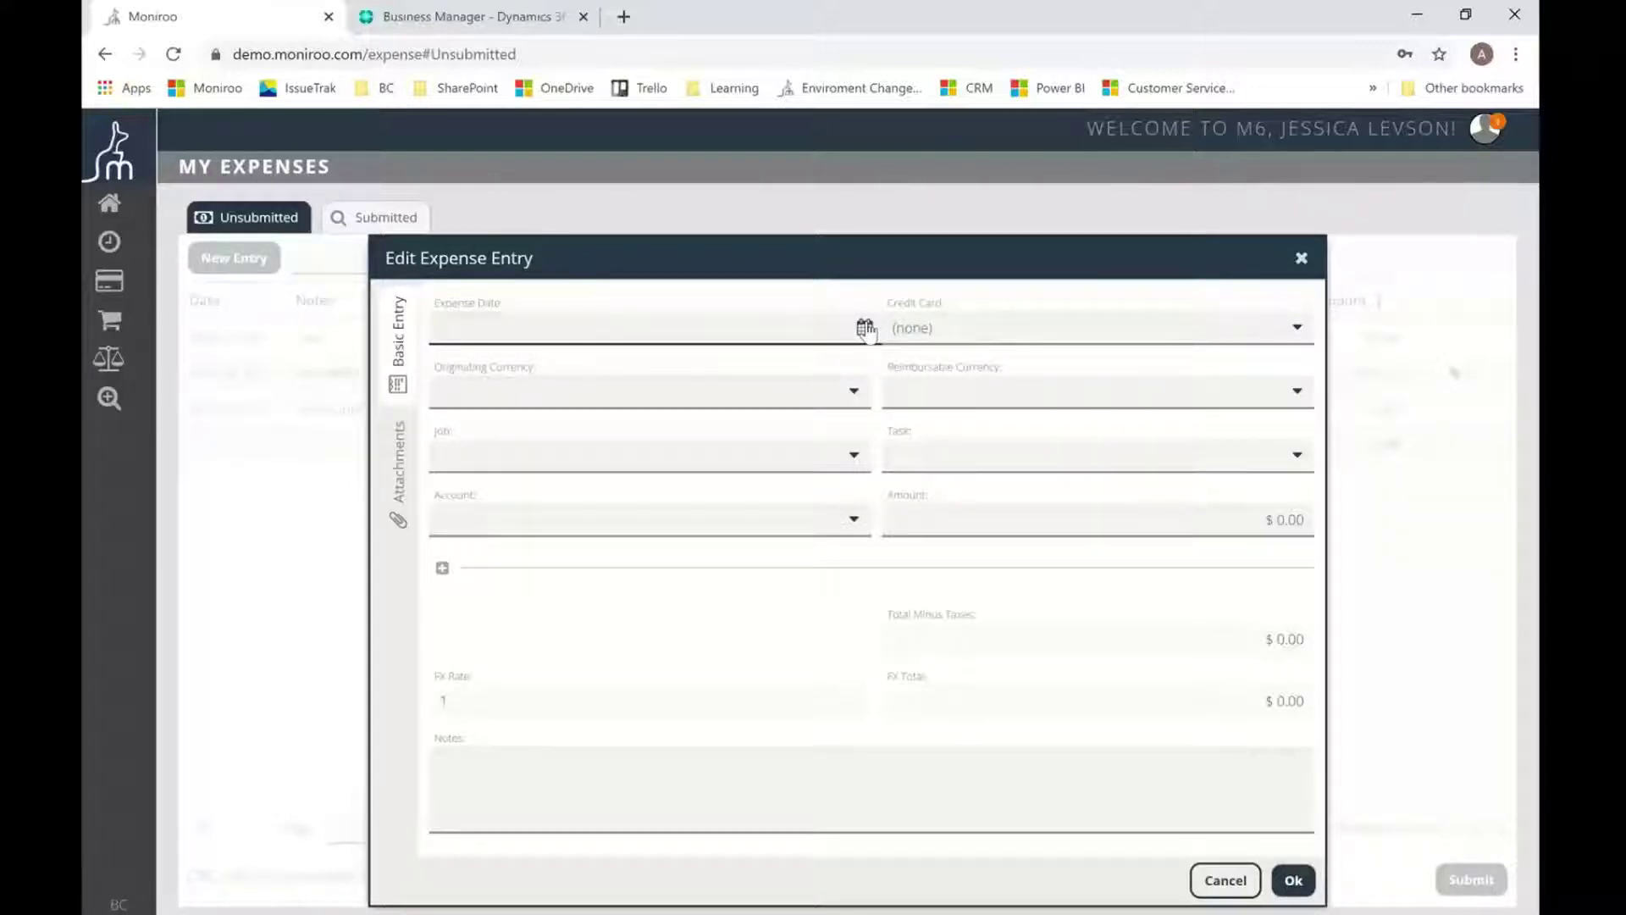
pyautogui.click(866, 328)
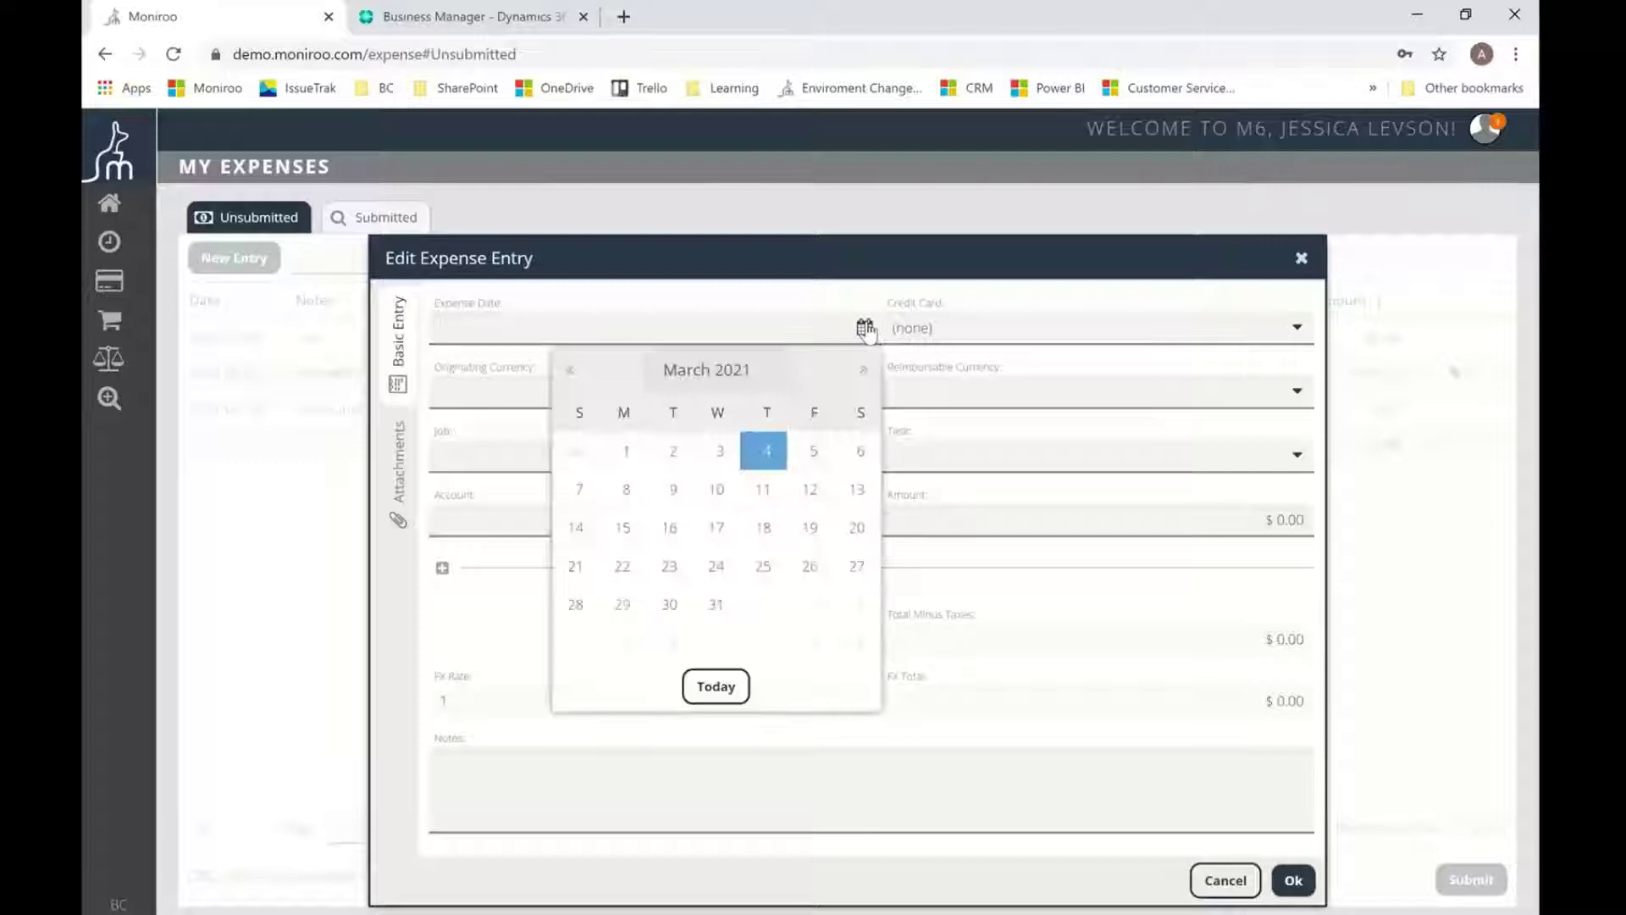
pyautogui.click(815, 453)
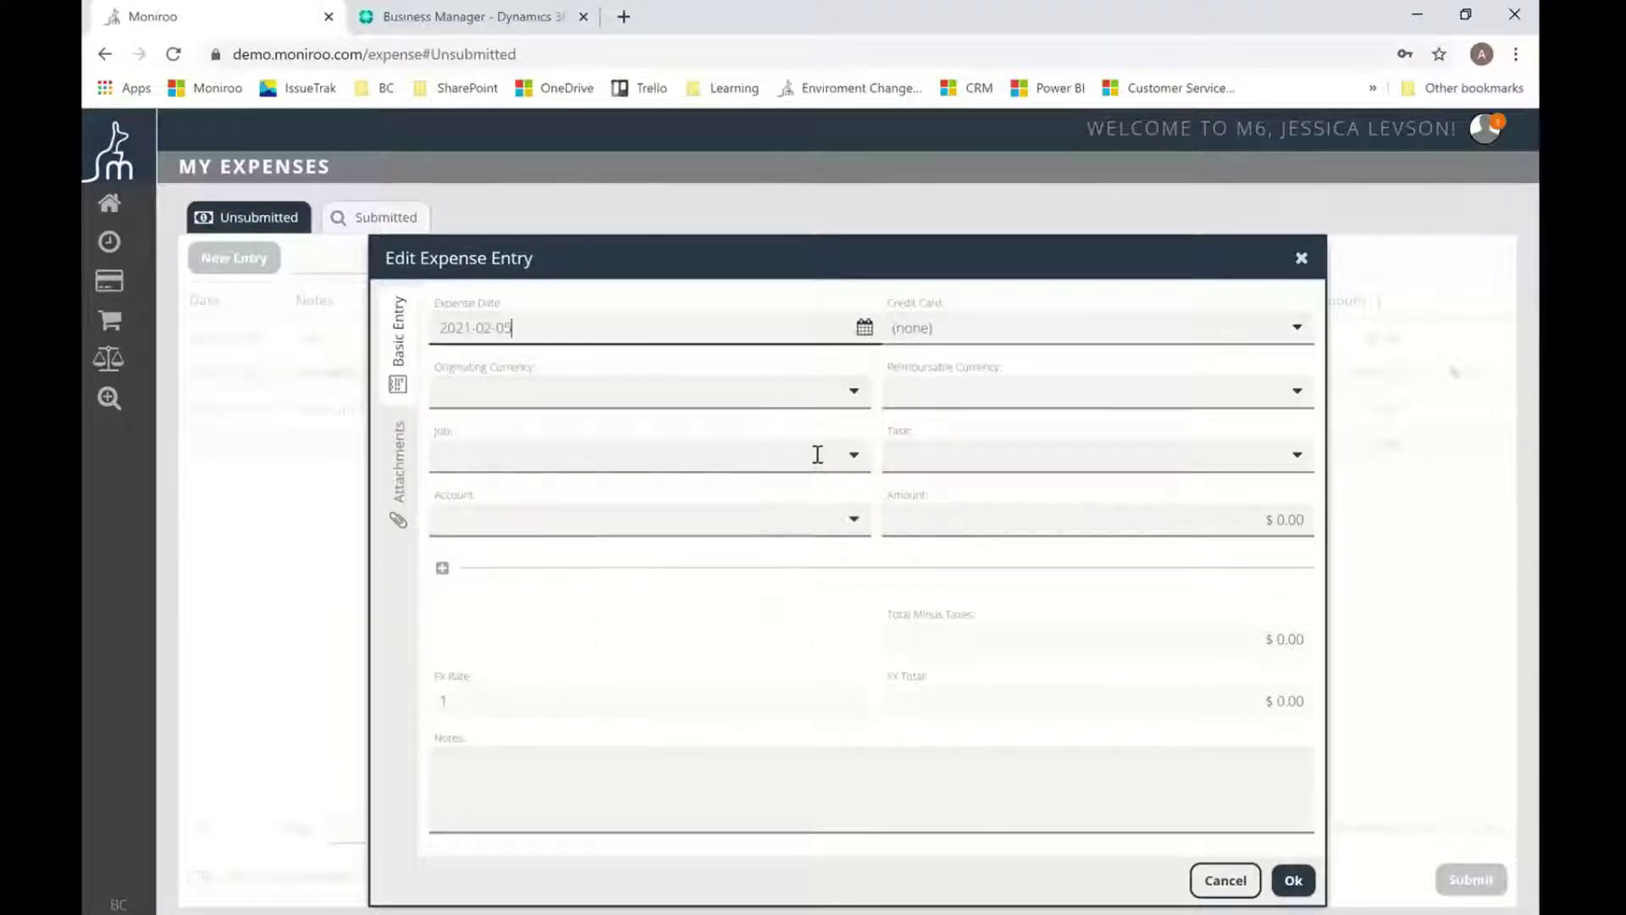
pyautogui.click(1291, 333)
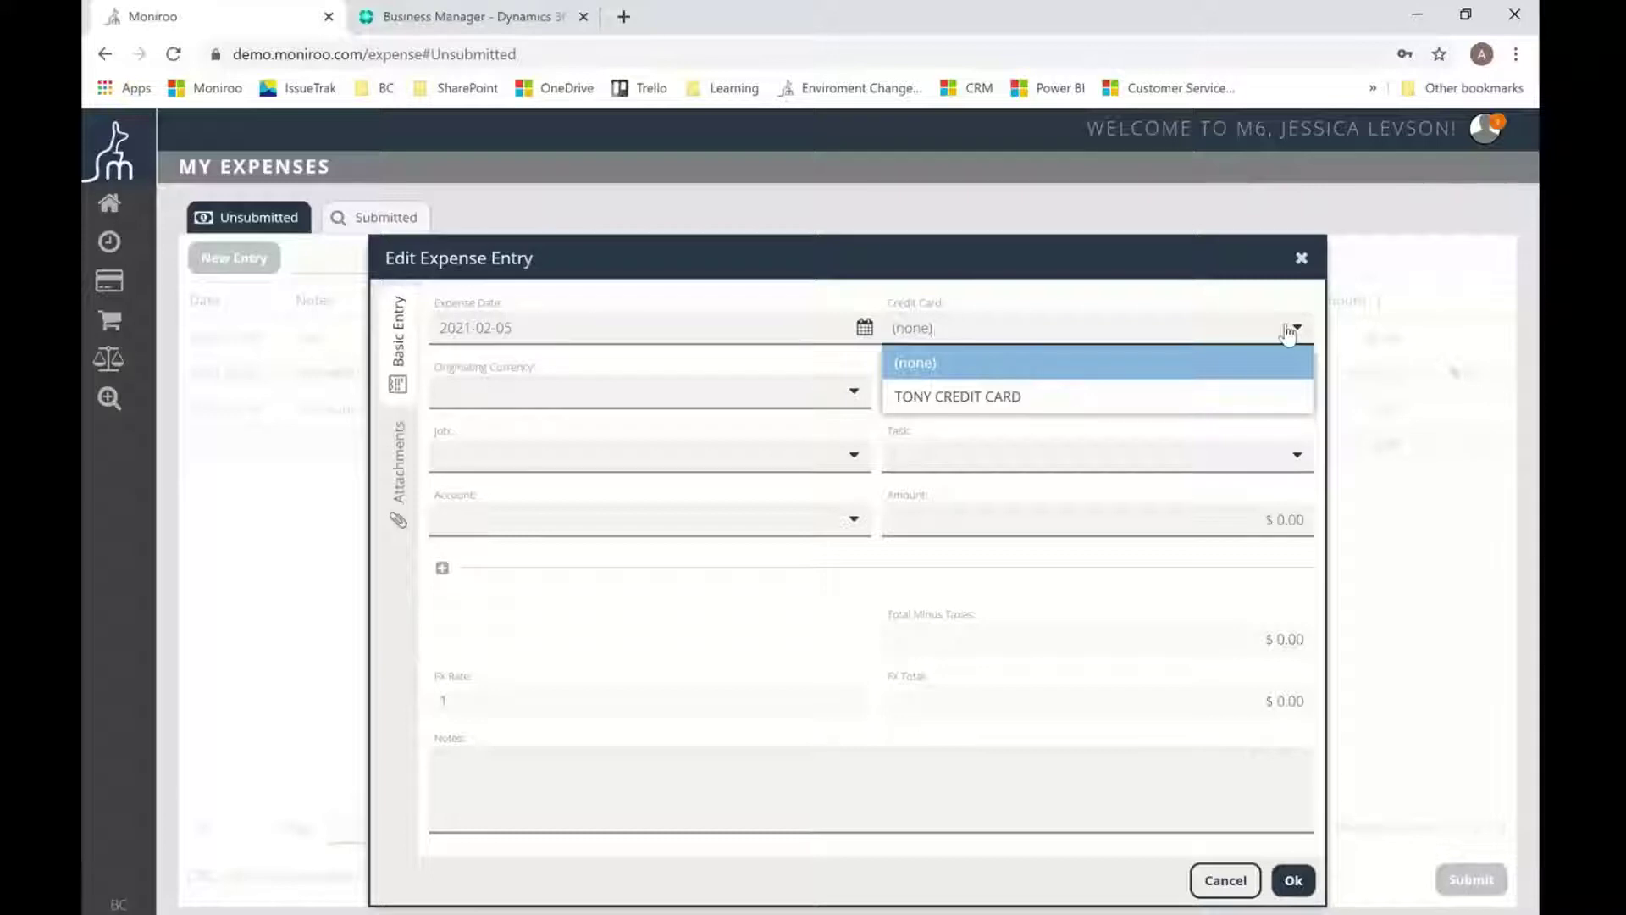
pyautogui.click(946, 374)
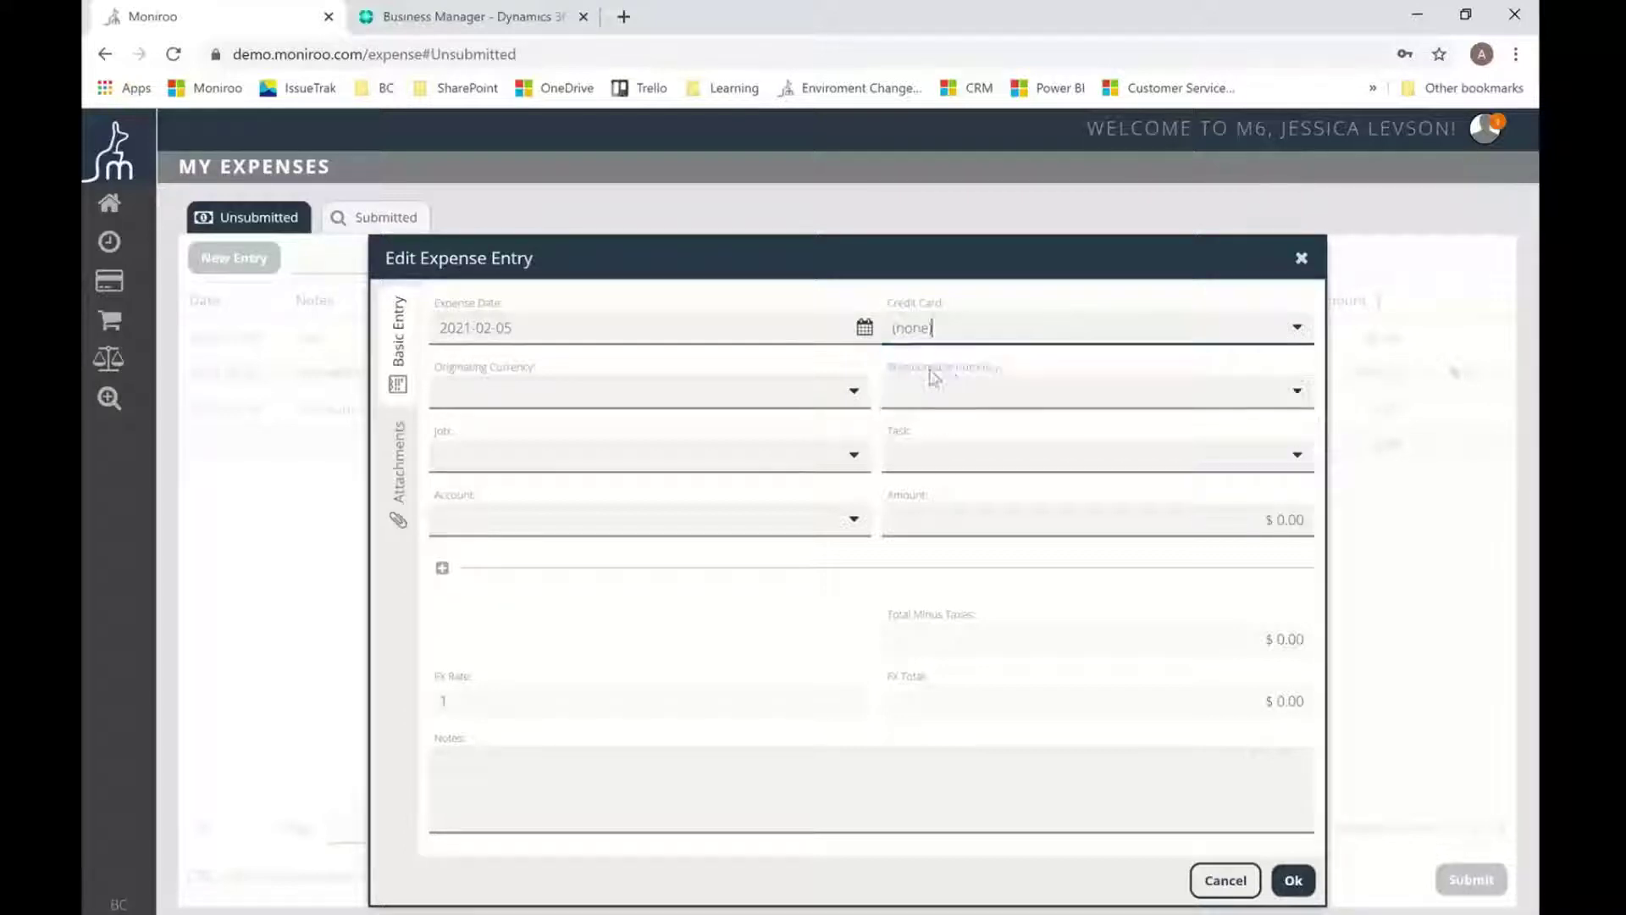
# Set originating currency to US dollar and reimbursable currency to Canadian dollar, giving a 1.2985 rate
pyautogui.click(855, 394)
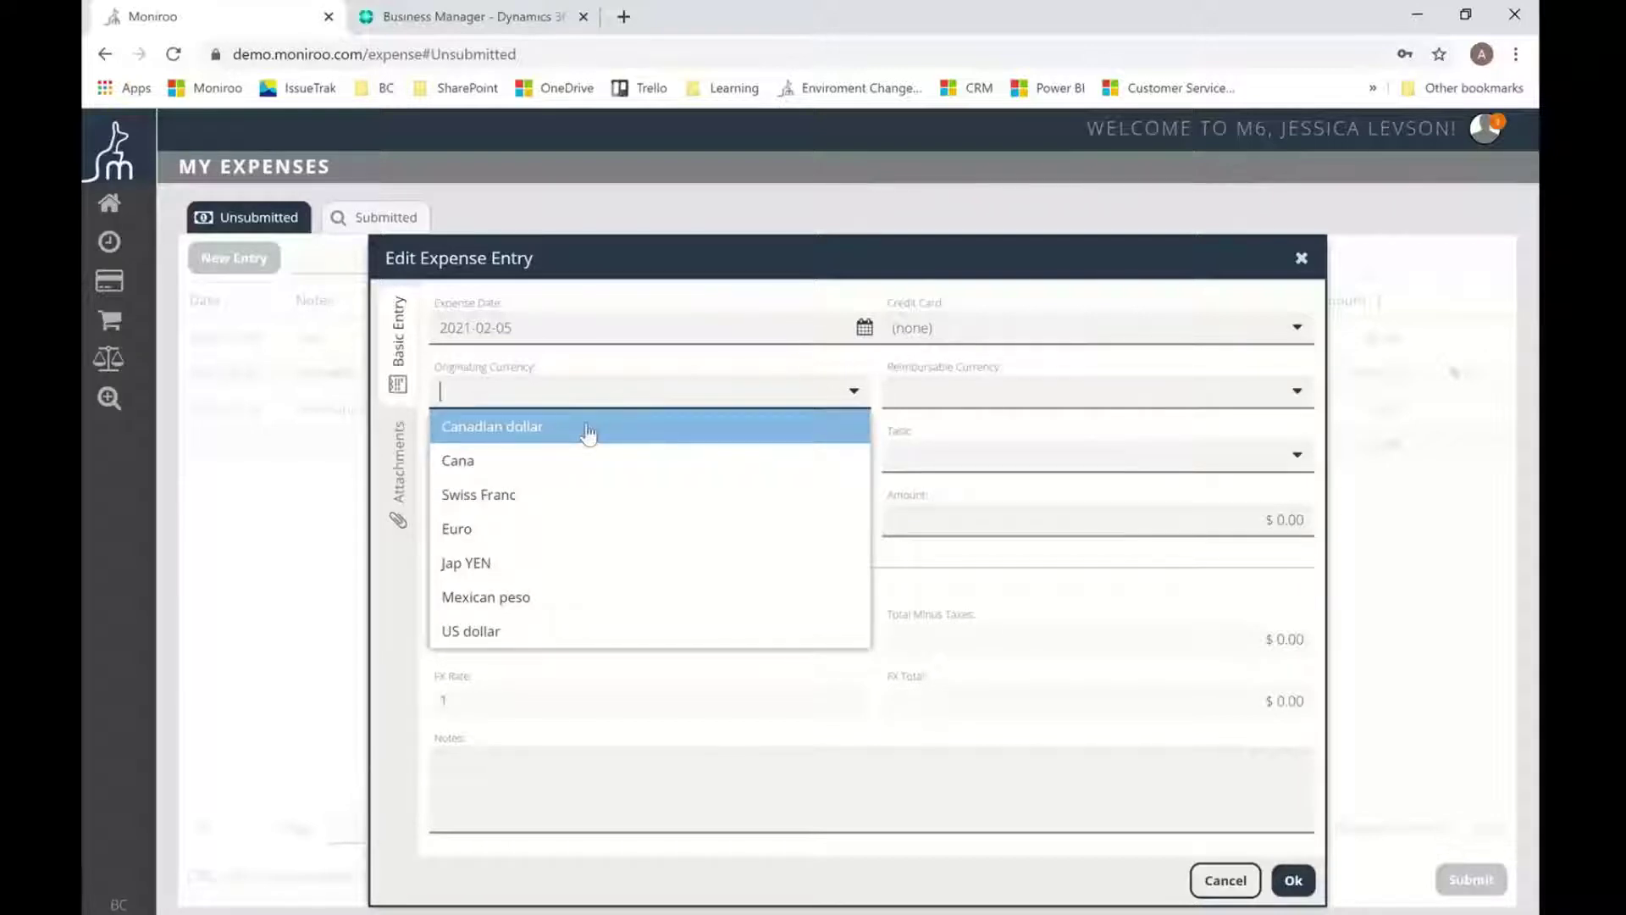
pyautogui.click(491, 631)
pyautogui.click(1286, 398)
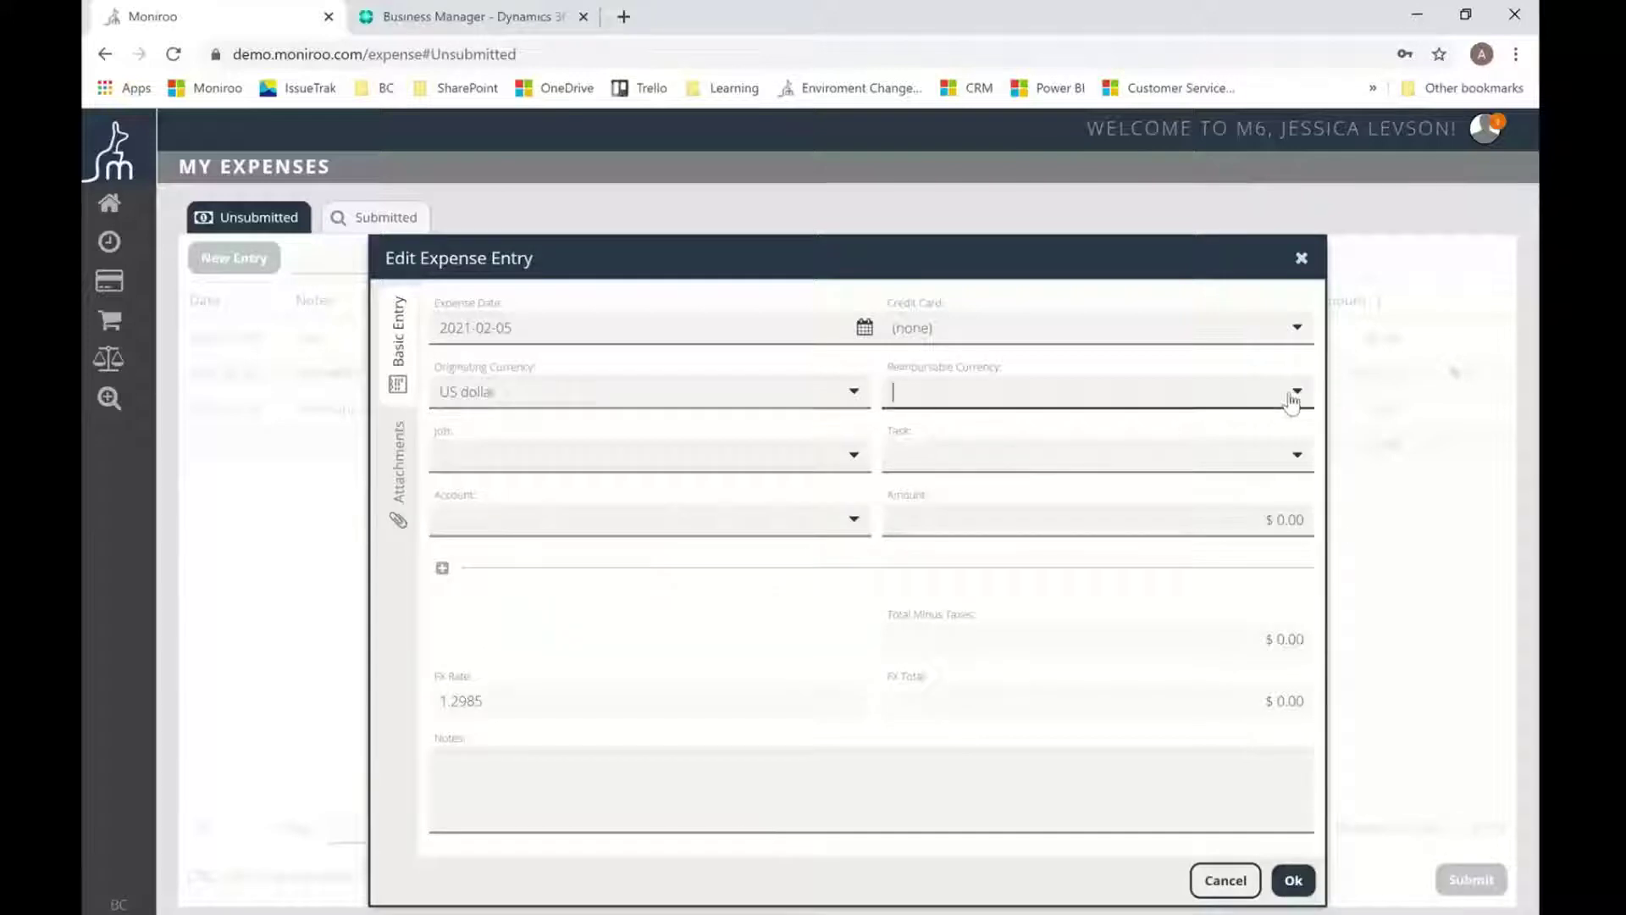
pyautogui.click(970, 428)
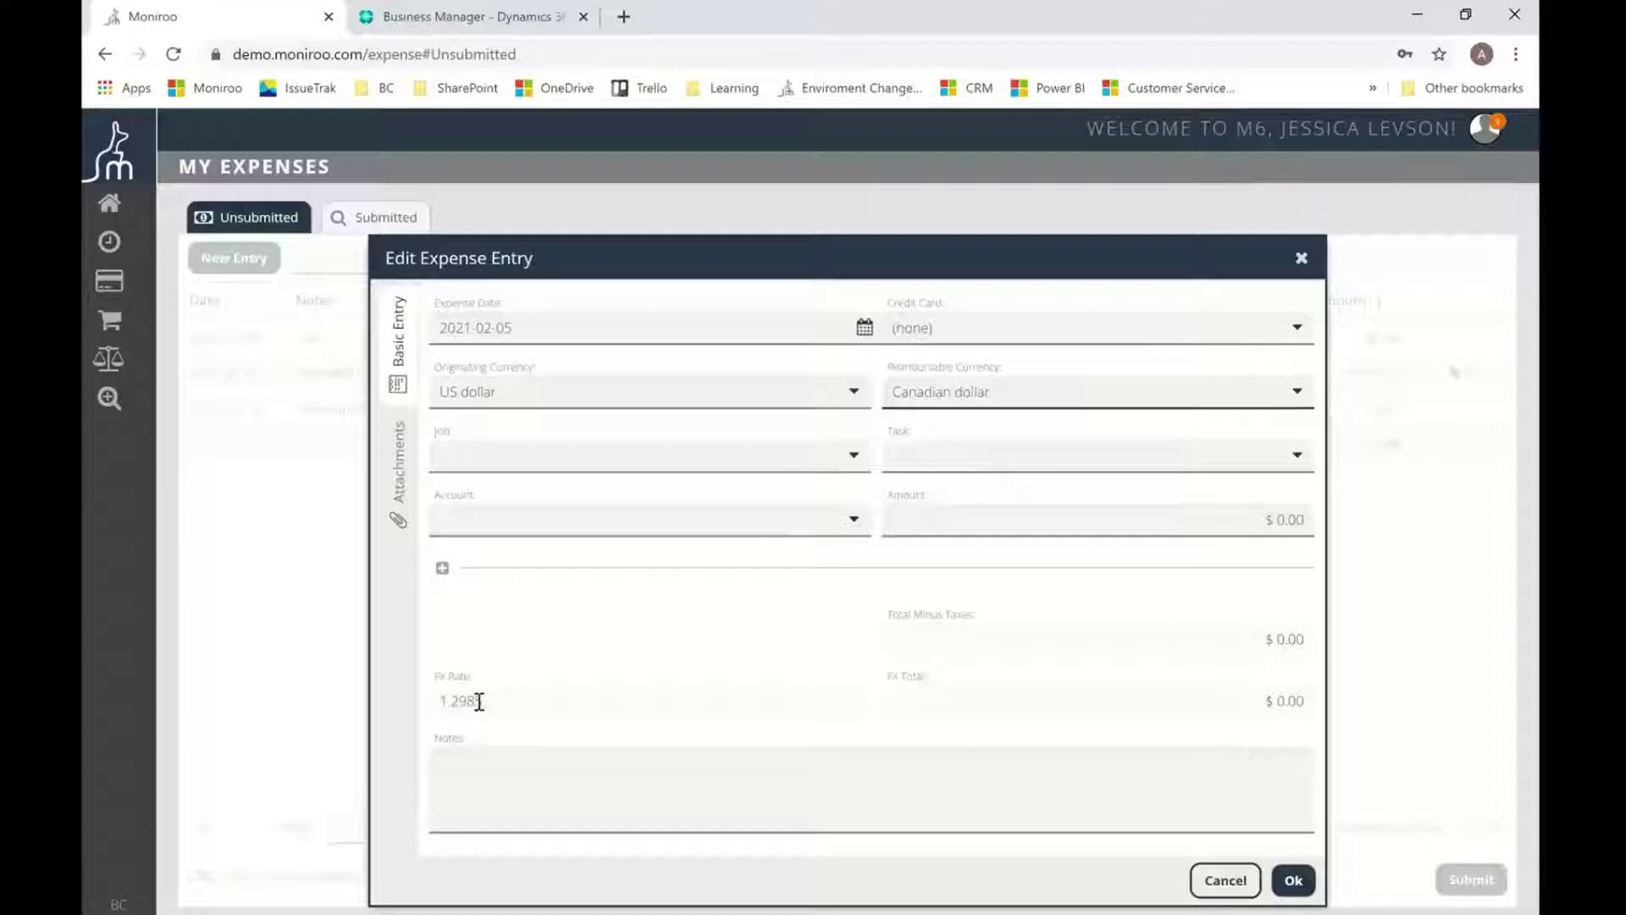
pyautogui.moveTo(478, 702); pyautogui.dragTo(417, 699)
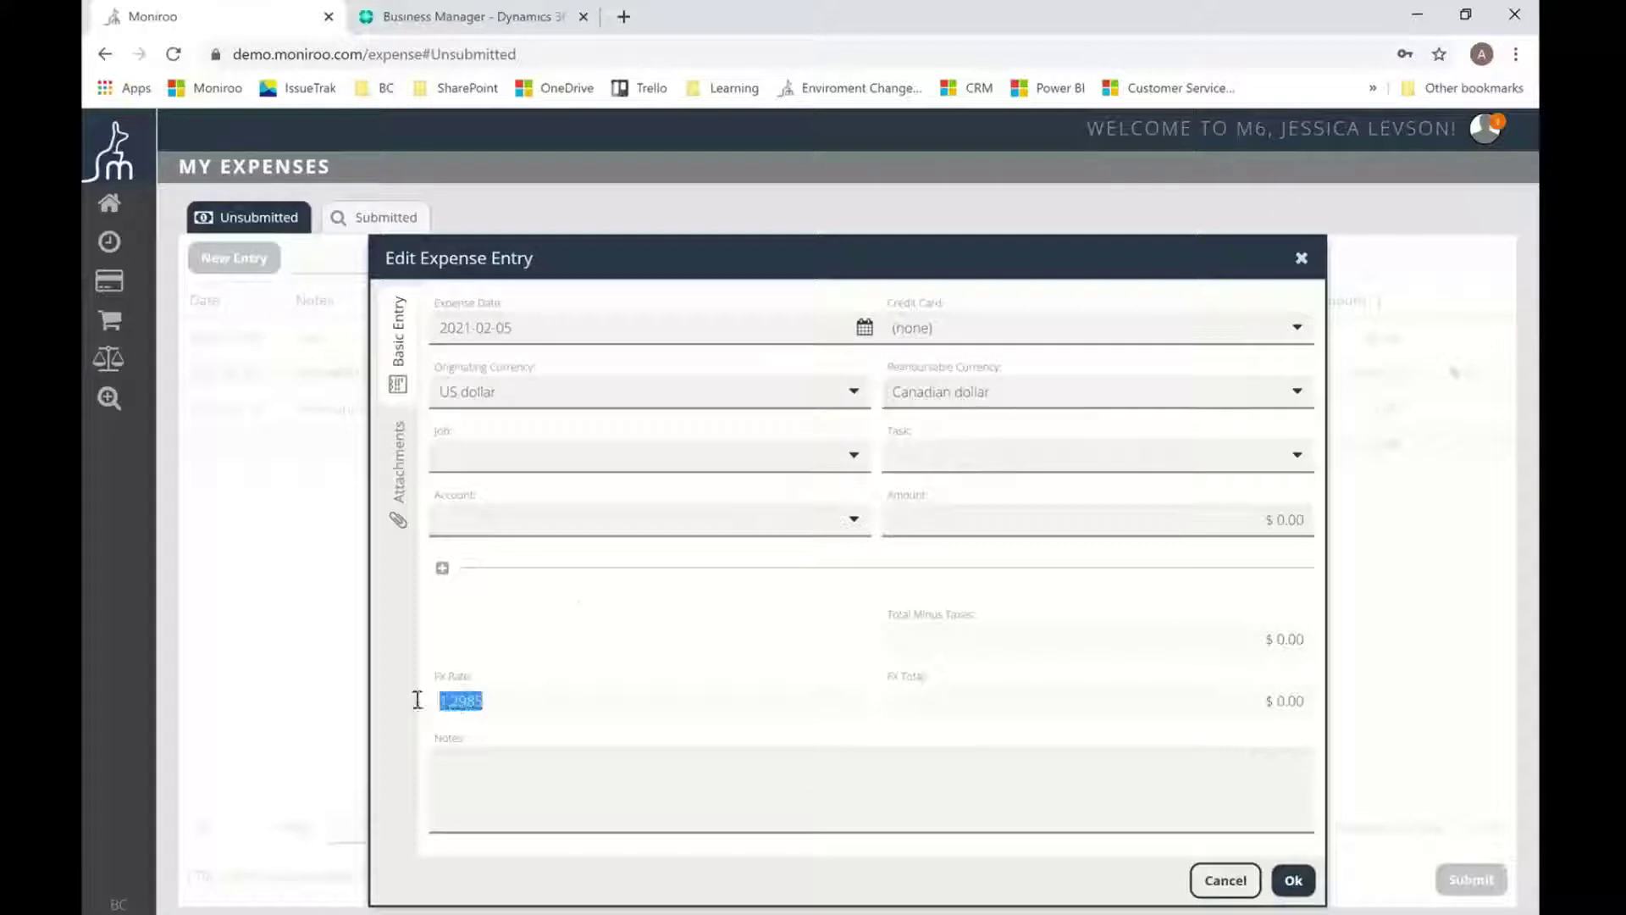
# Charge $1,000.00 to 10001 - QA Expenses and change originating currency to Canadian dollar
pyautogui.click(822, 517)
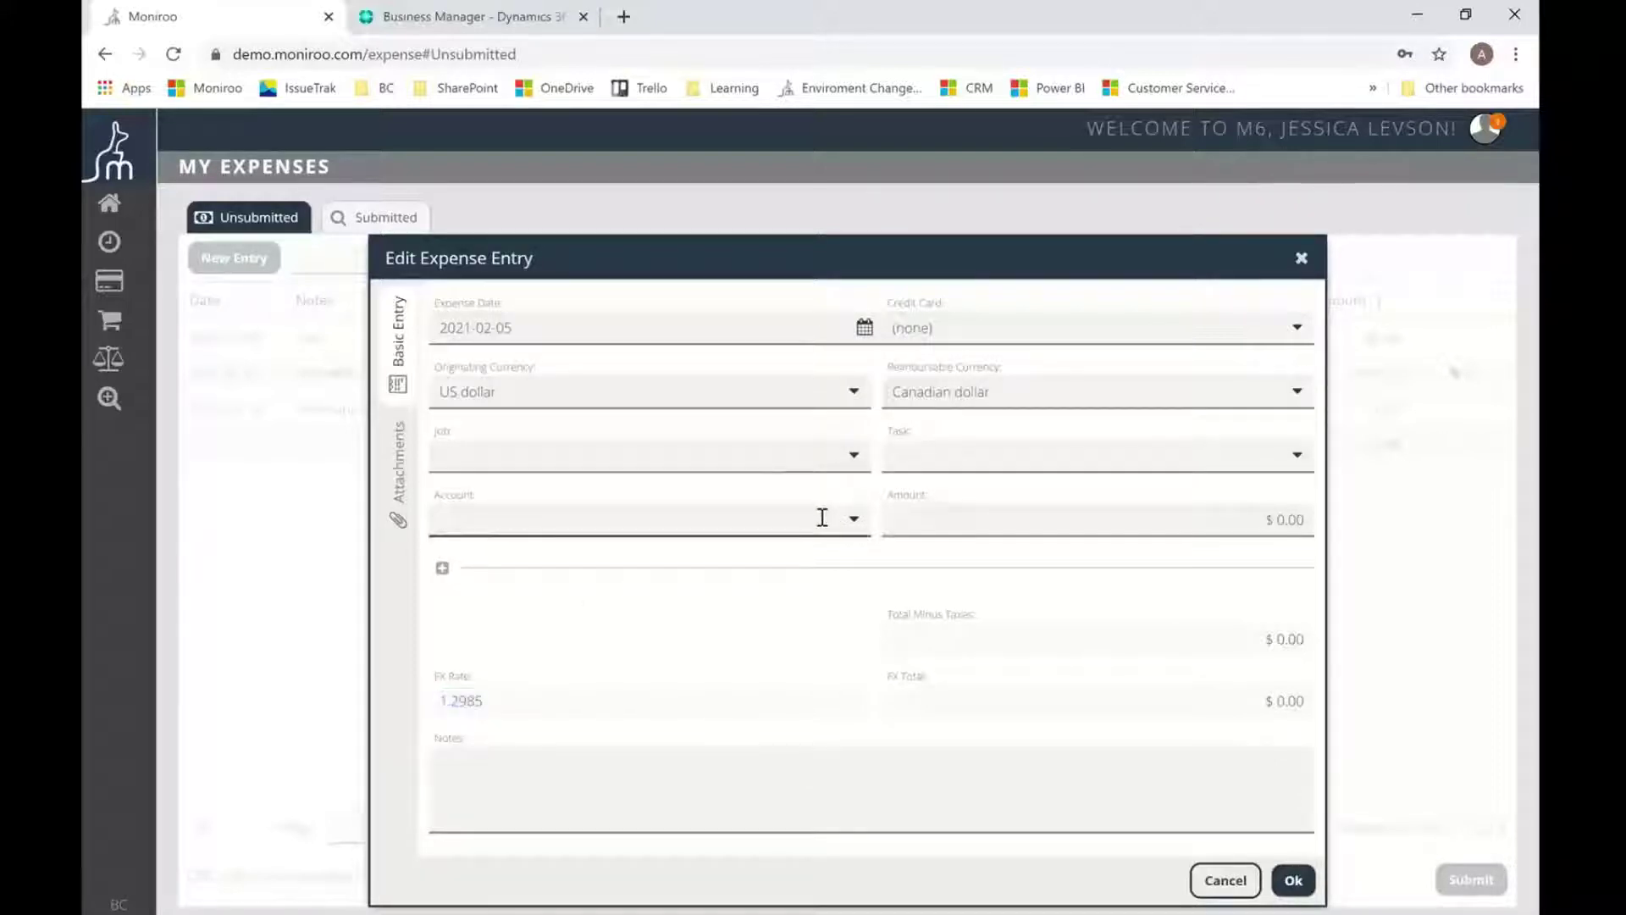
pyautogui.write('10001 - QA Expenses')
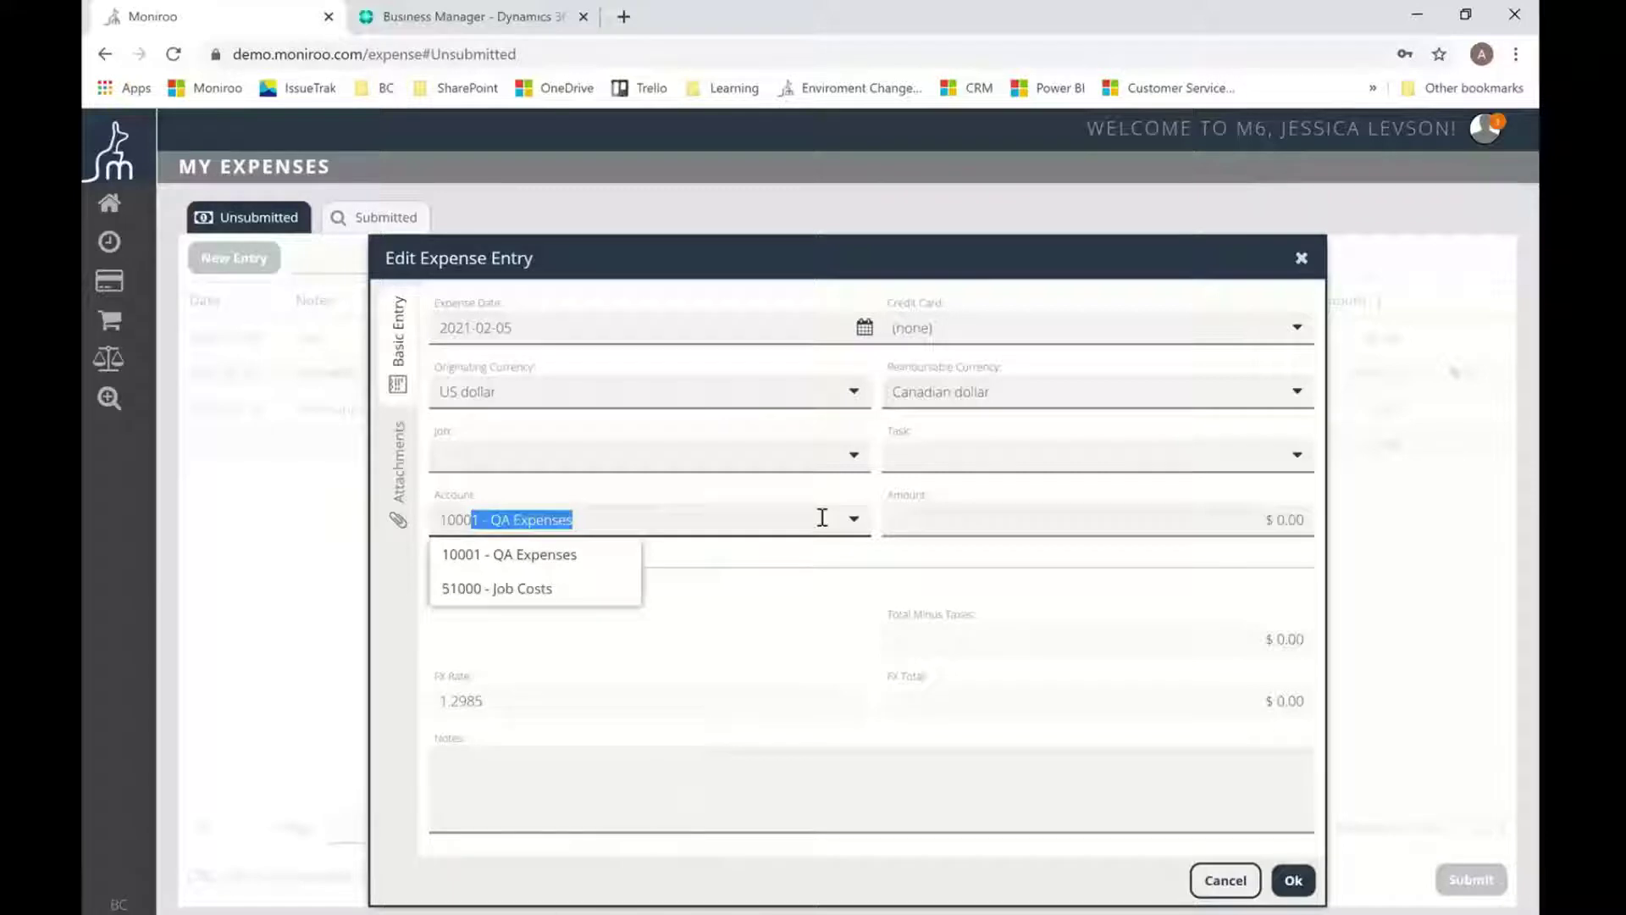
pyautogui.press('Tab')
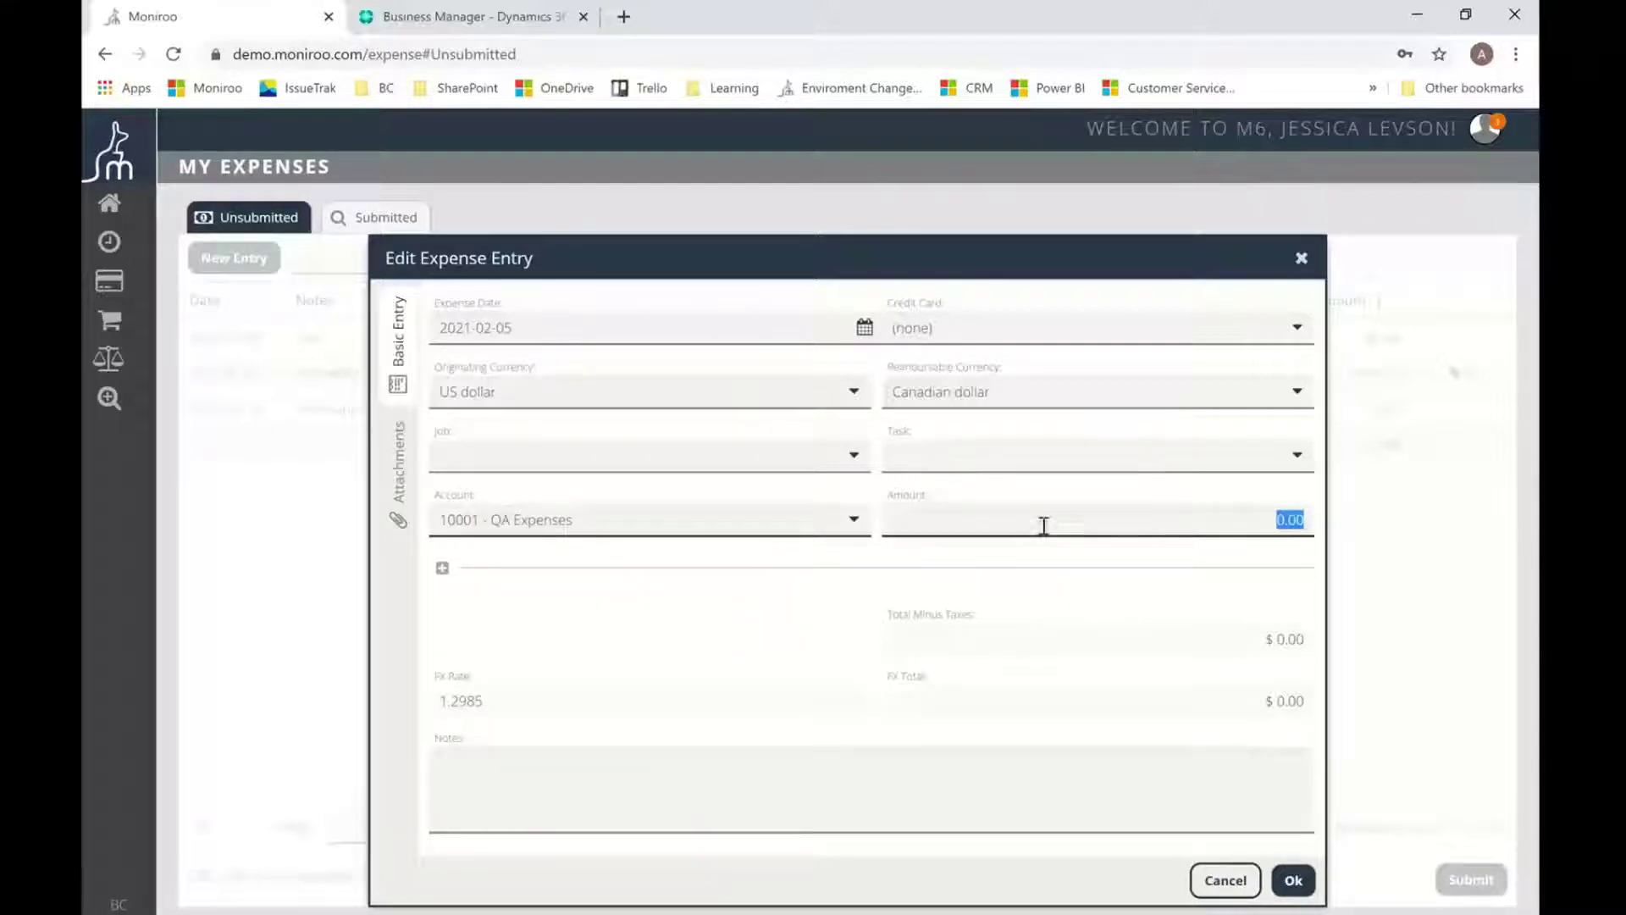
pyautogui.write('1000')
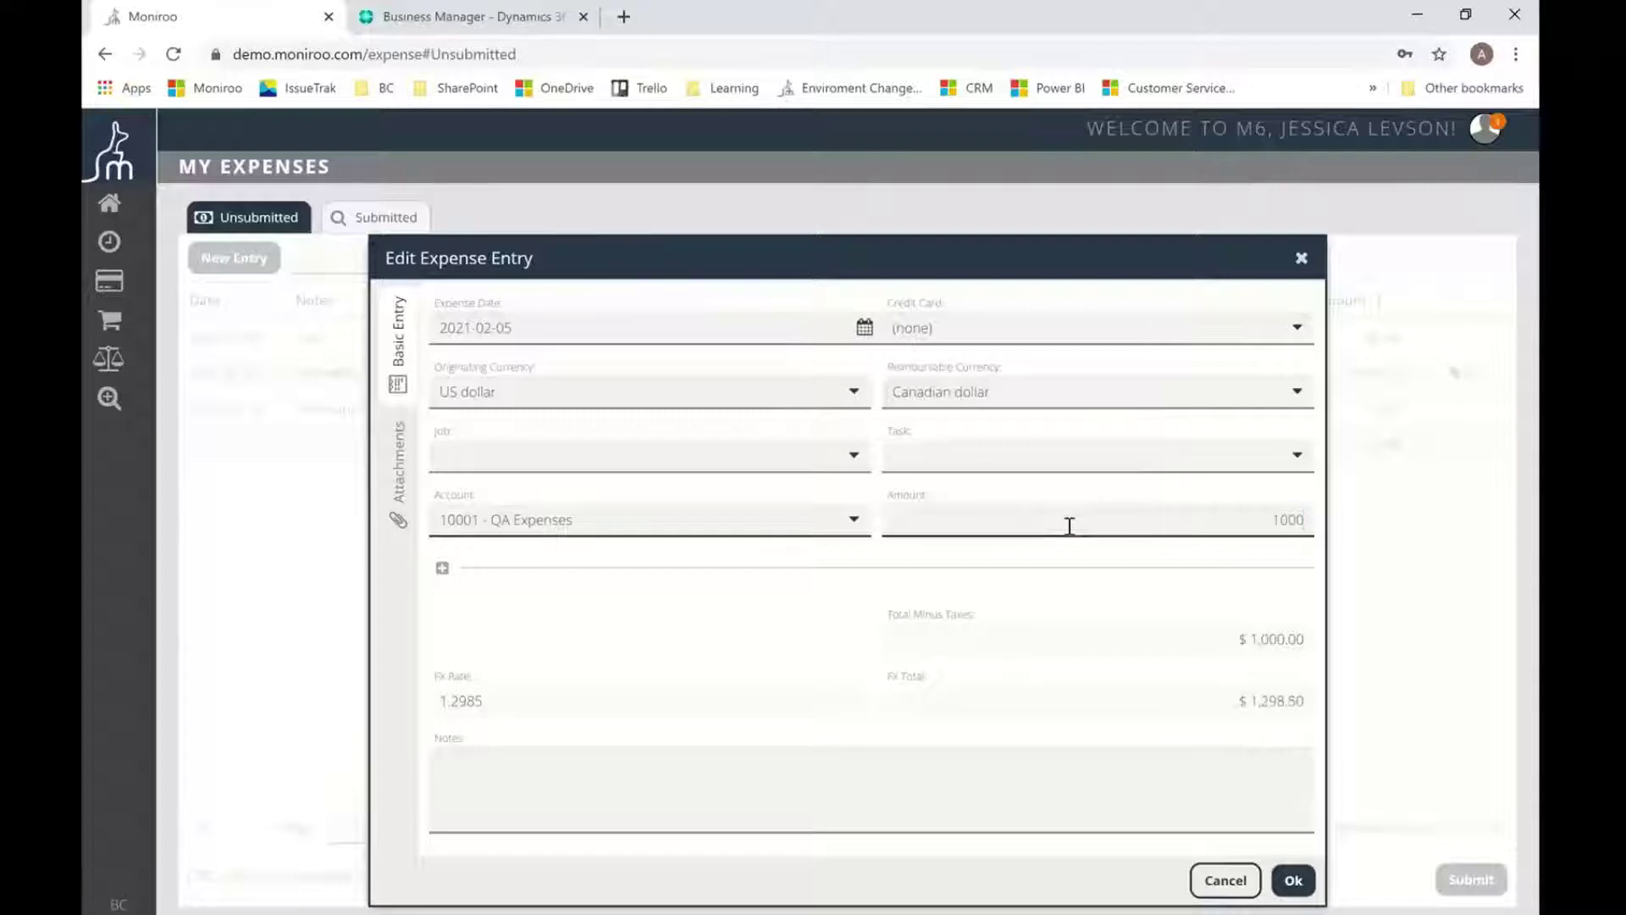
pyautogui.press('Tab')
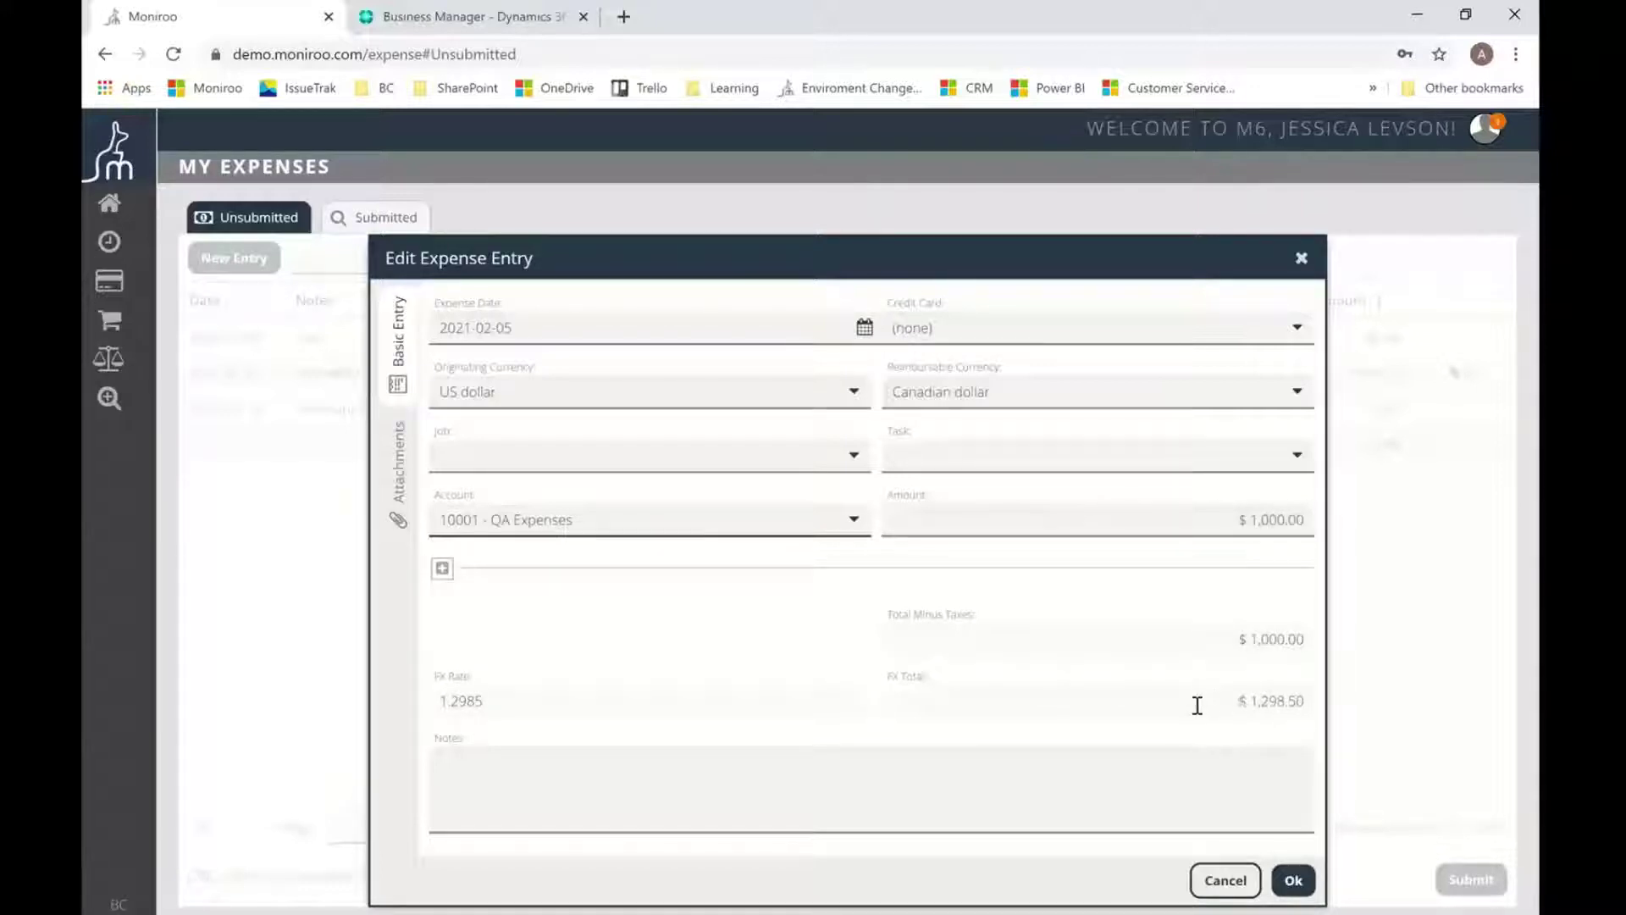
pyautogui.click(1216, 701)
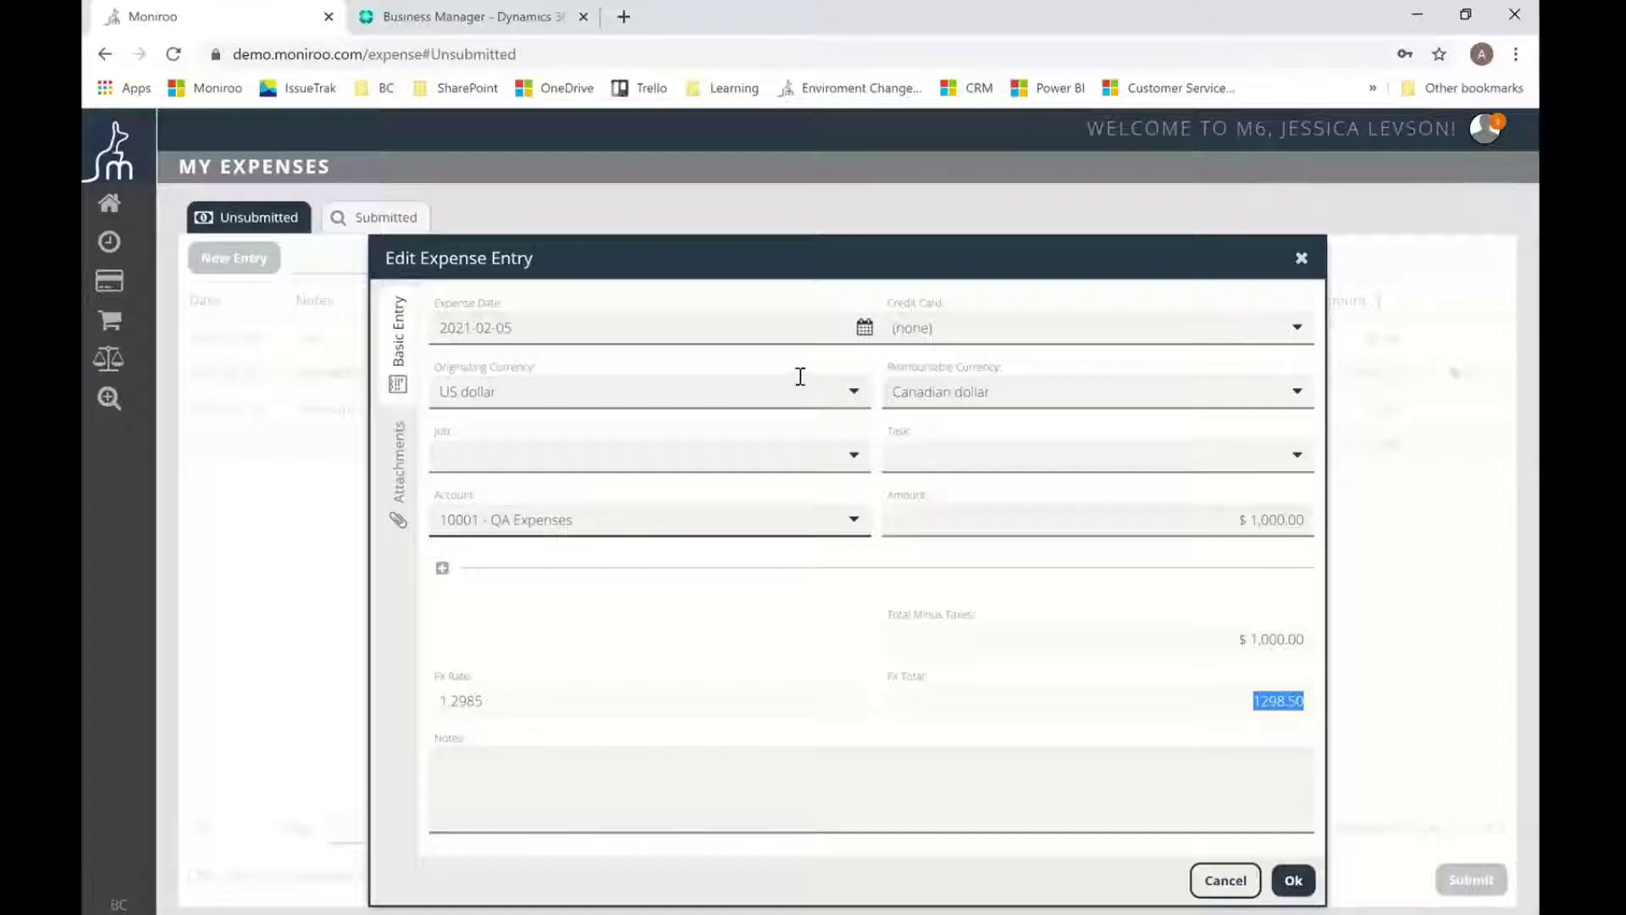
pyautogui.click(853, 397)
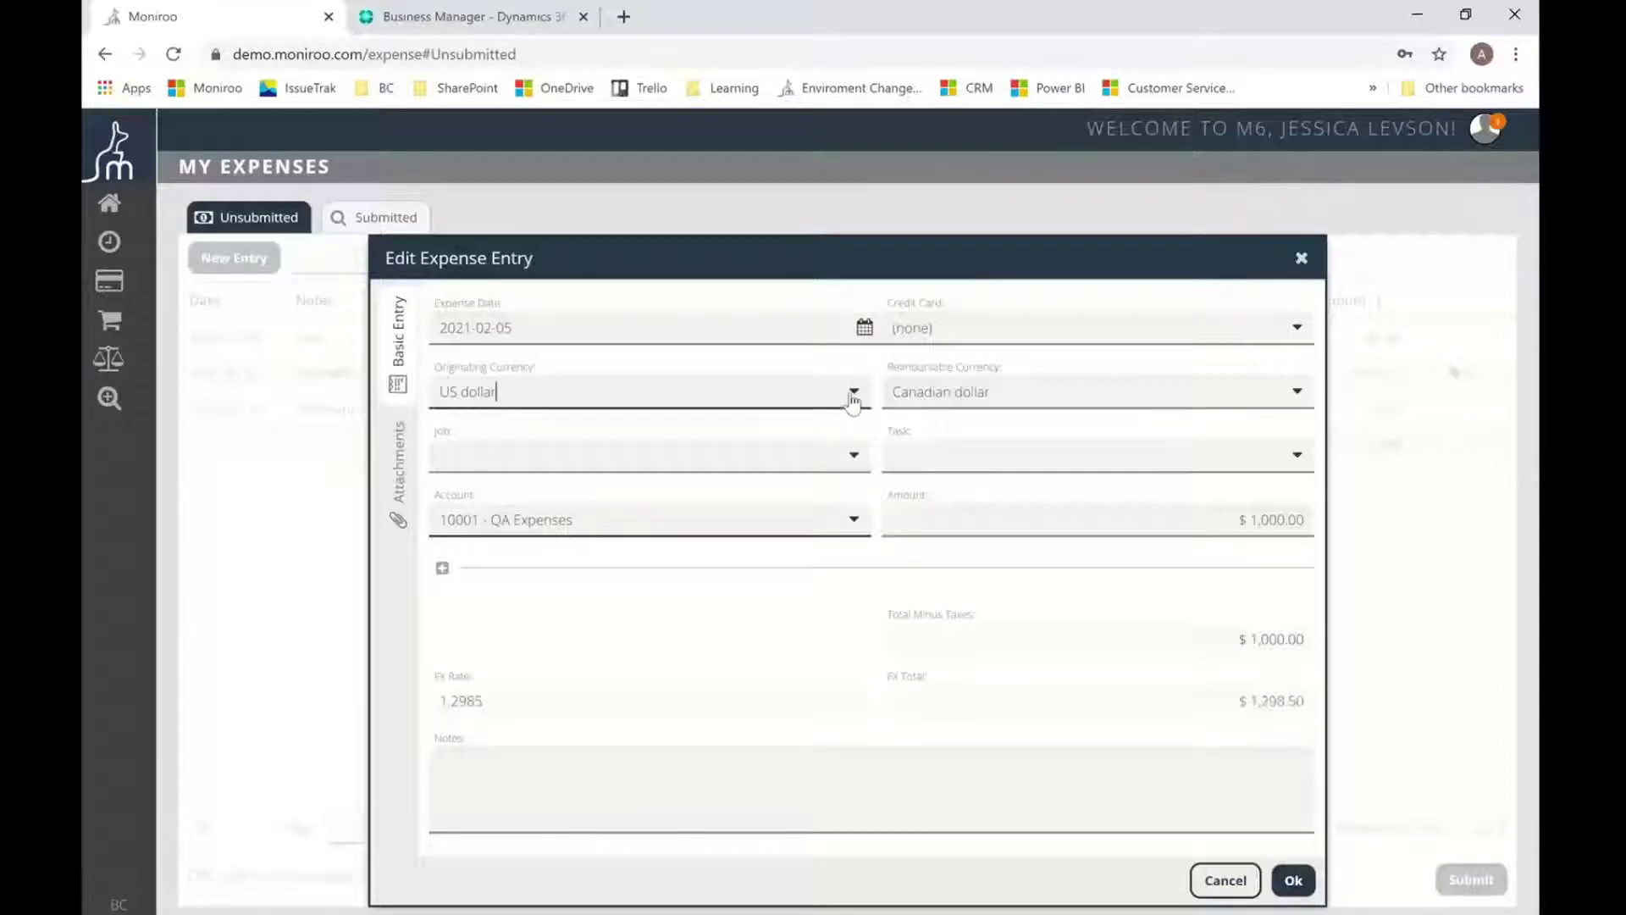
pyautogui.click(566, 428)
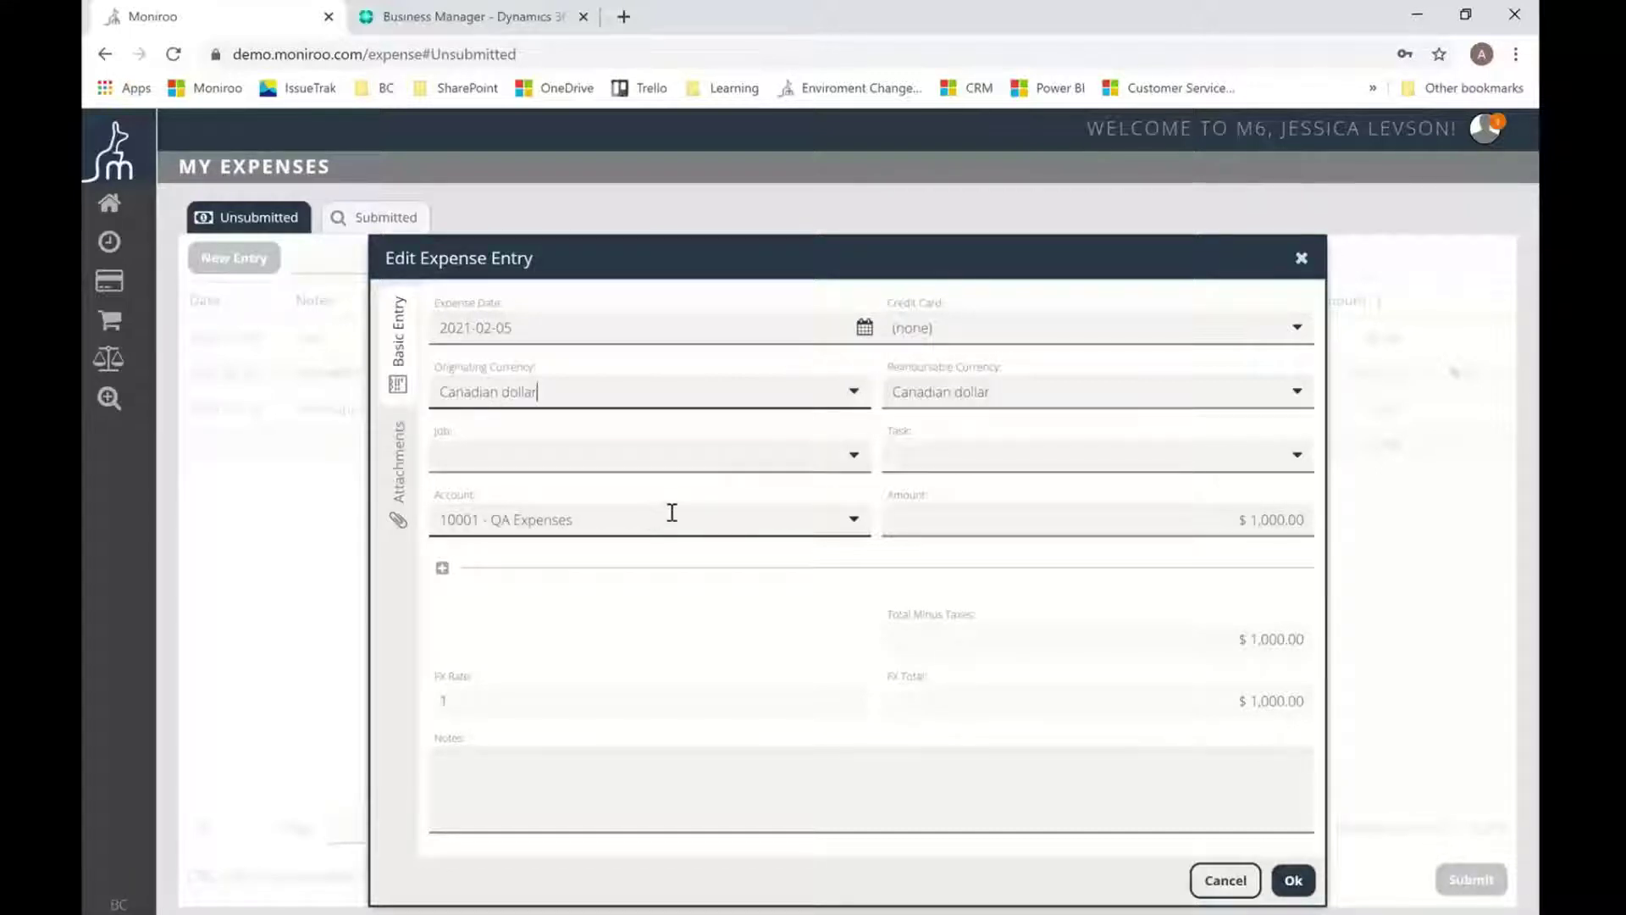
# Change the expense account to 61300 - Travel
pyautogui.click(856, 520)
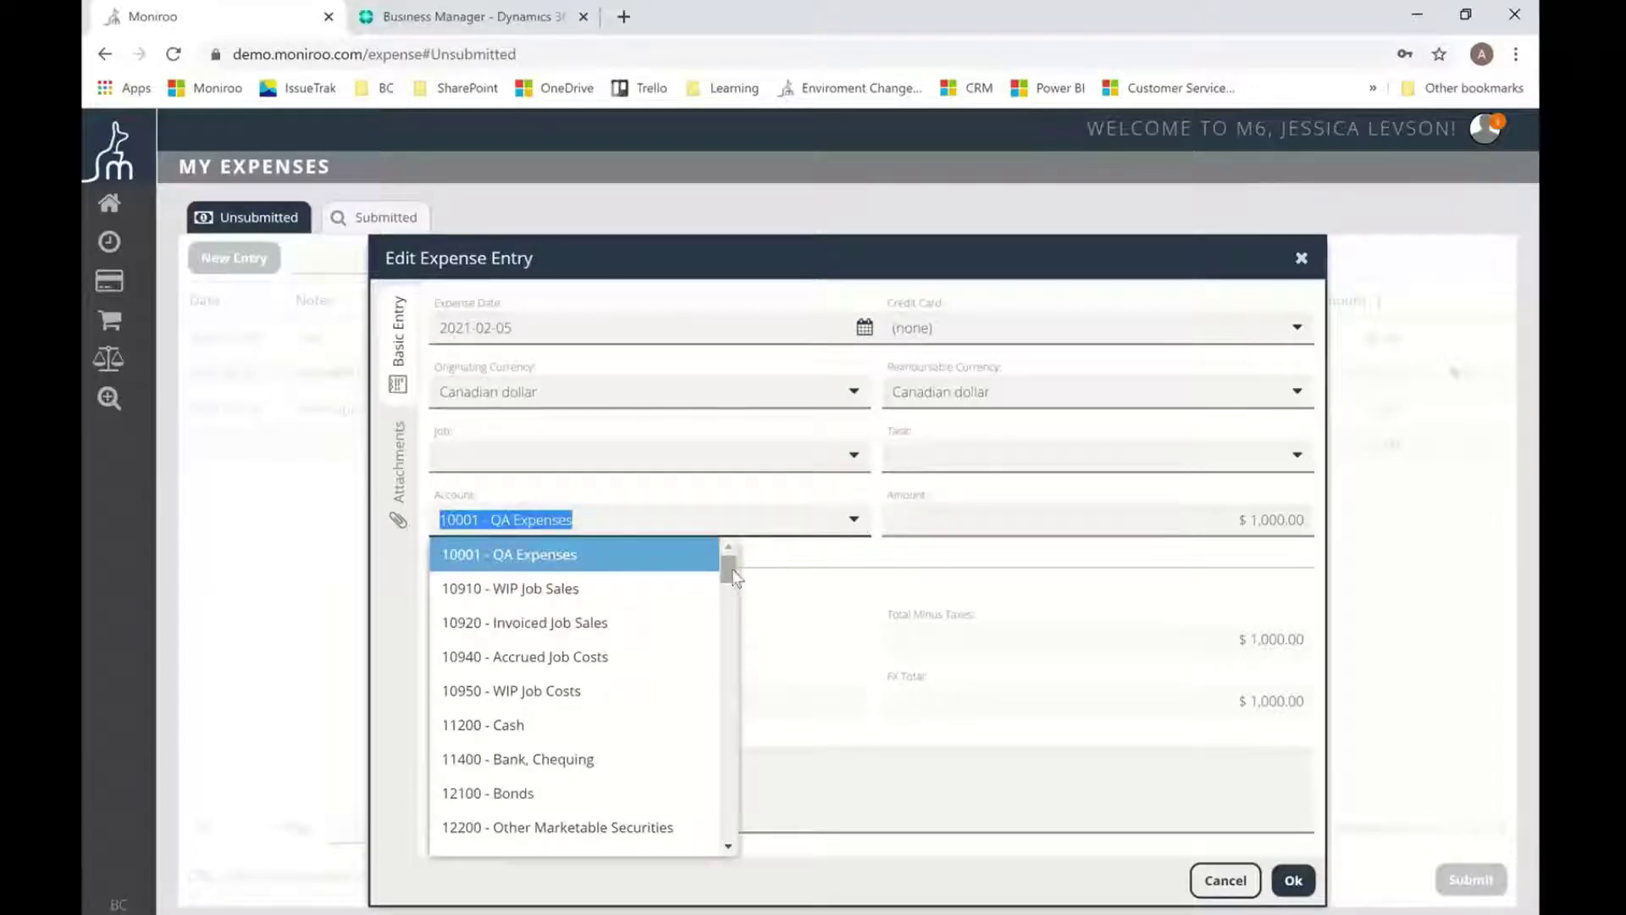
pyautogui.moveTo(732, 568)
pyautogui.mouseDown()
pyautogui.moveTo(716, 737)
pyautogui.moveTo(726, 728)
pyautogui.mouseUp()
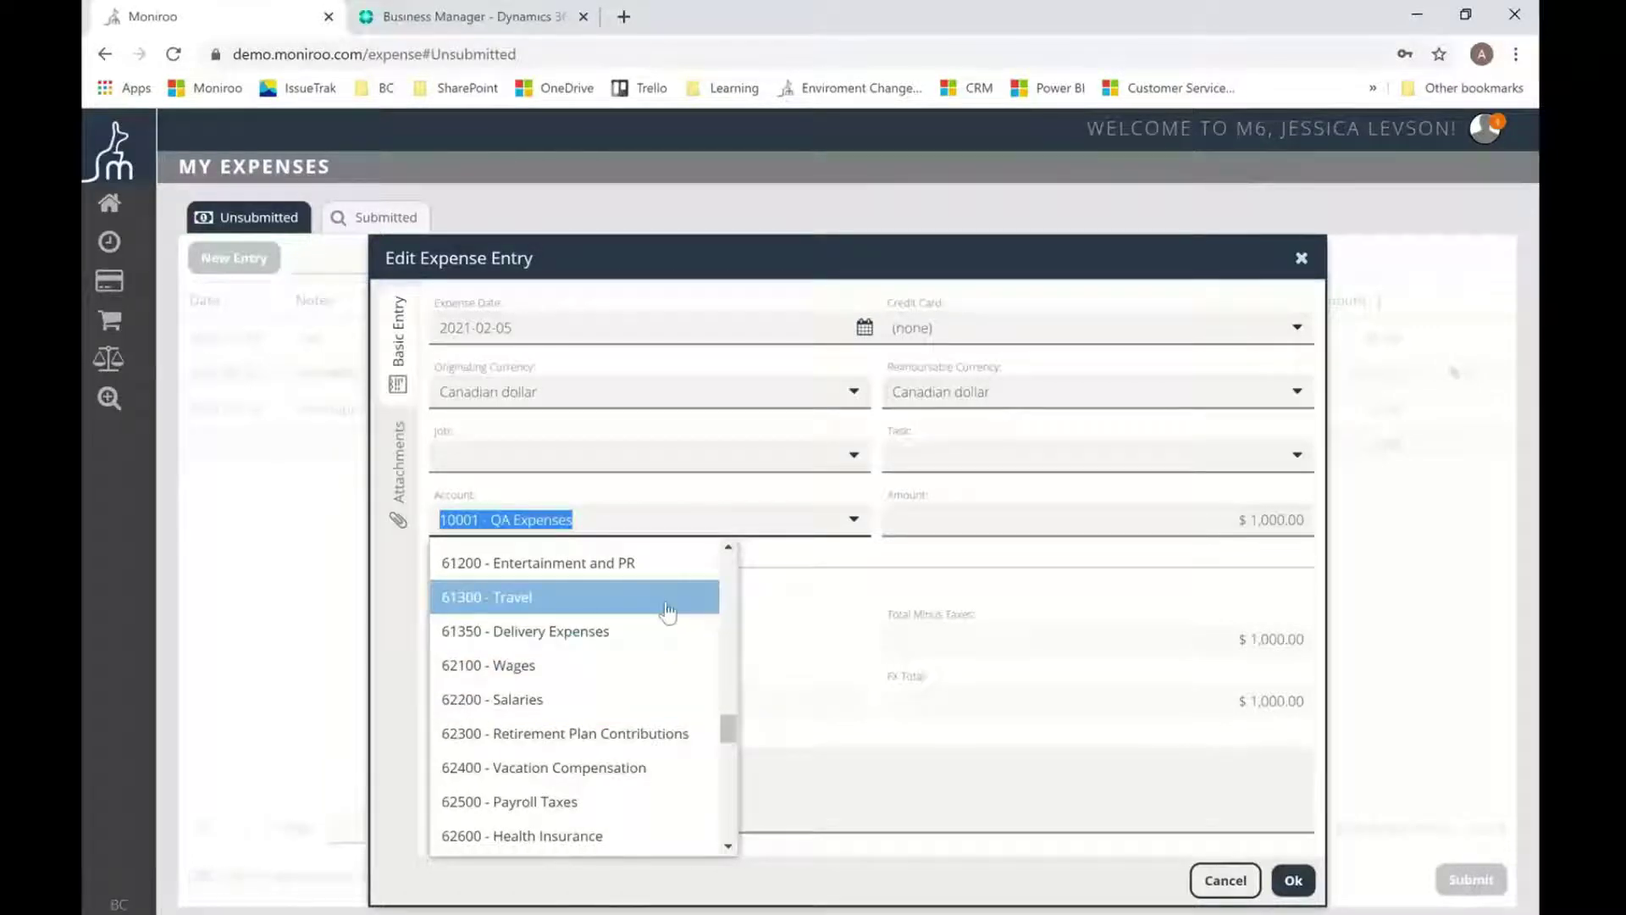
pyautogui.click(667, 606)
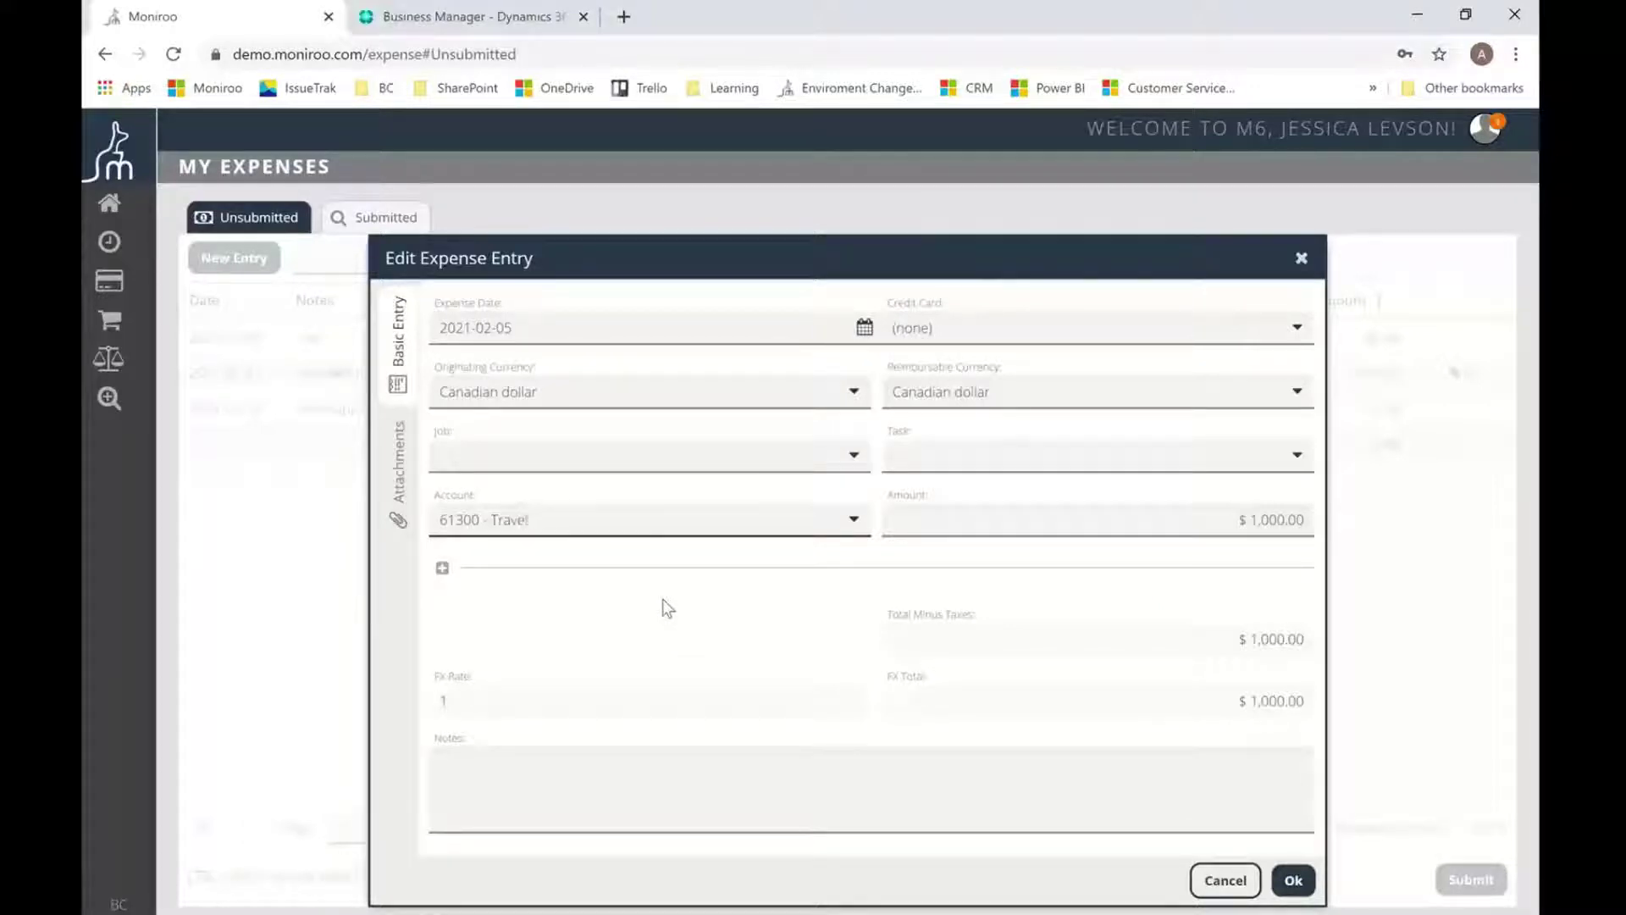
# Assign job JOB00020, task 200 - Prep for install, and the note 'This is a sample note'
pyautogui.click(853, 468)
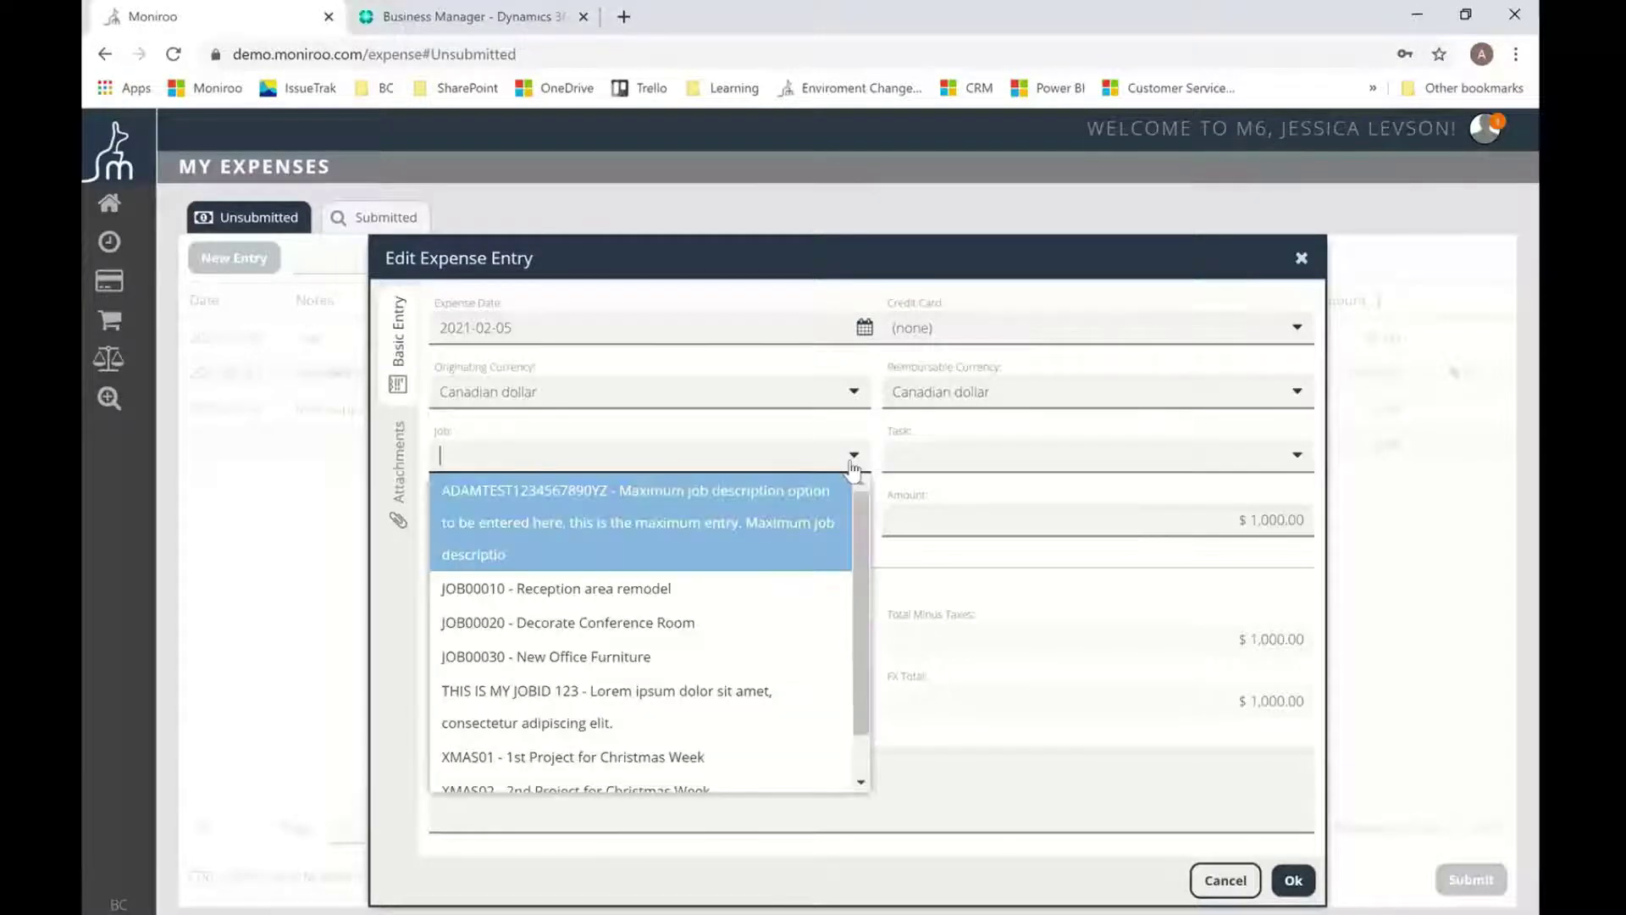
pyautogui.click(553, 627)
pyautogui.click(1297, 458)
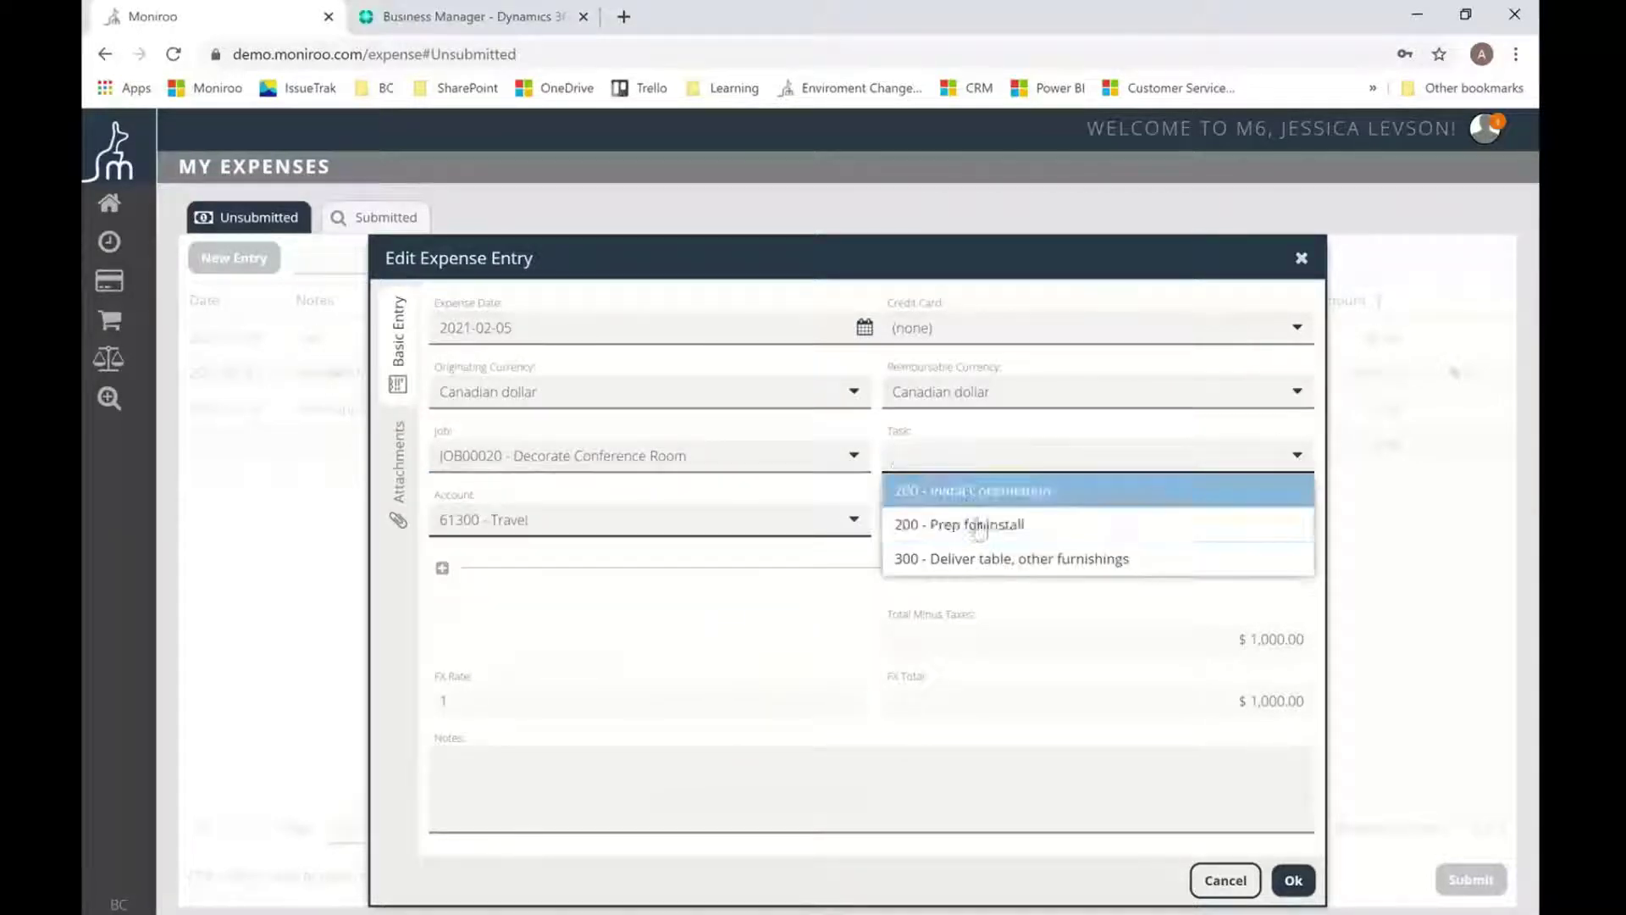
pyautogui.click(975, 526)
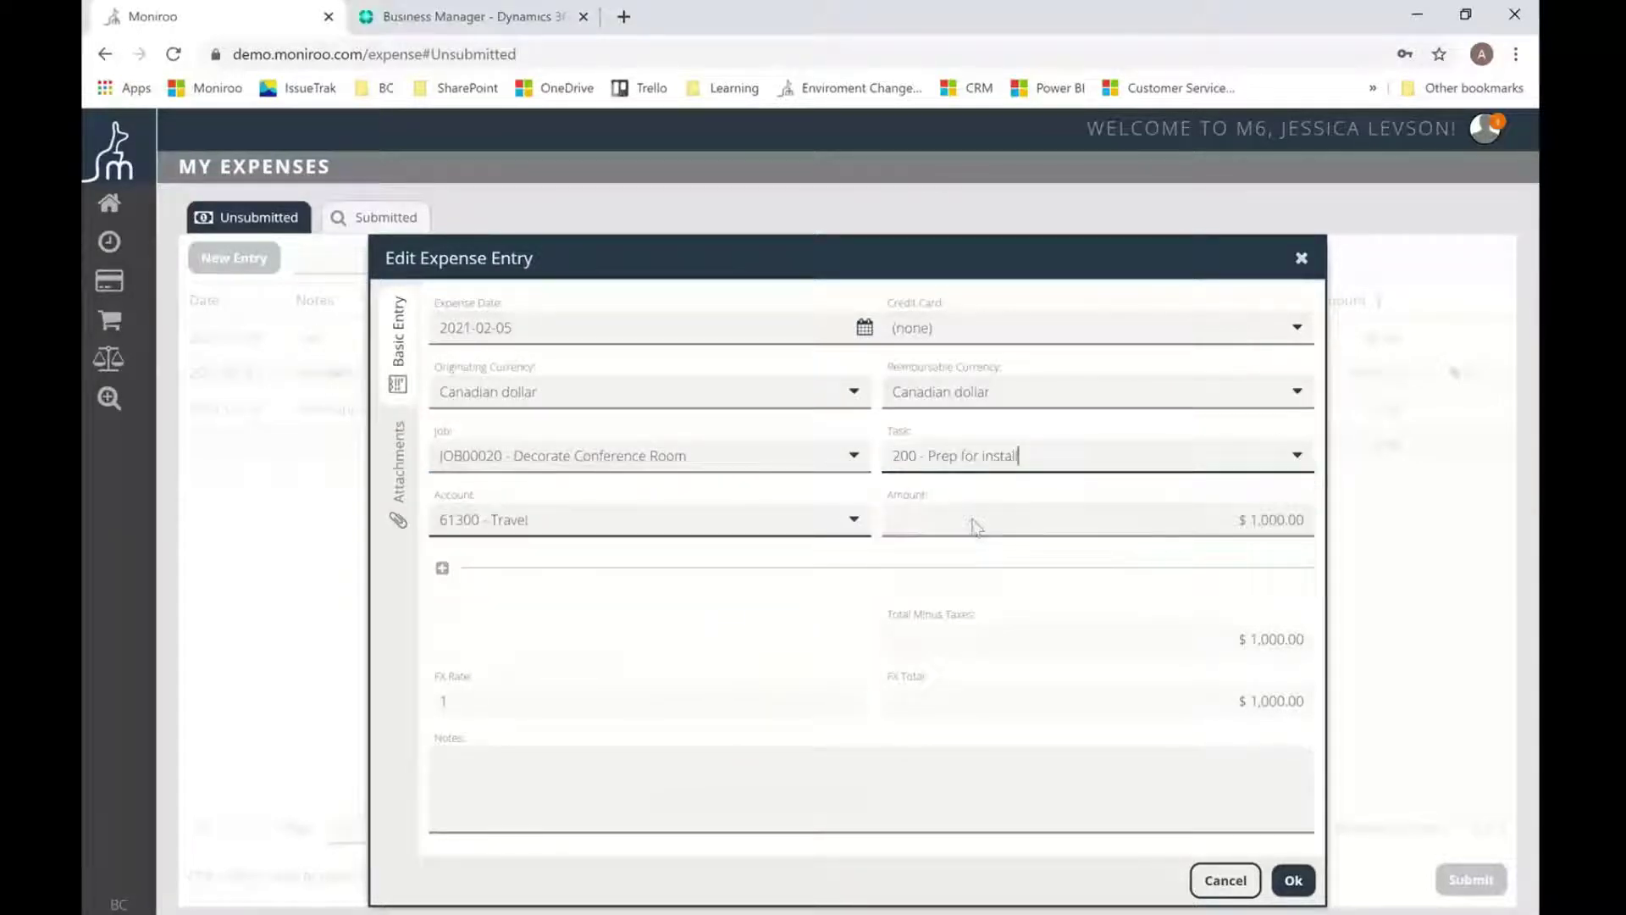
pyautogui.click(542, 762)
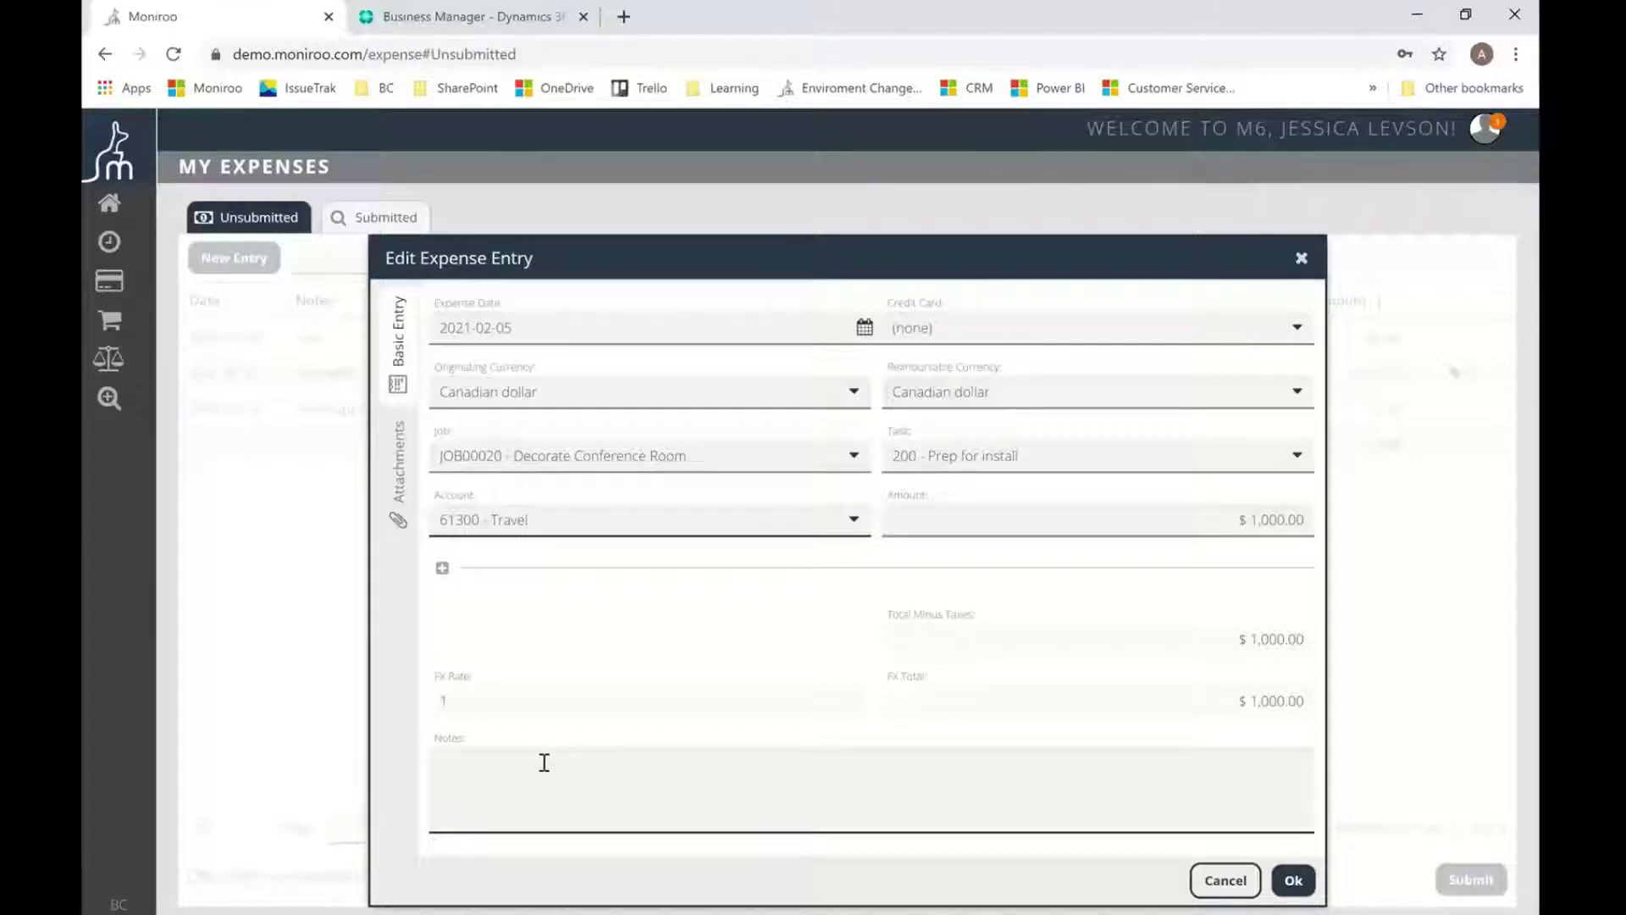
pyautogui.write('This')
pyautogui.write(' is a sampl')
pyautogui.write('e note')
# Save the entry, then reopen the sample-note expense with Show Details
pyautogui.click(1300, 885)
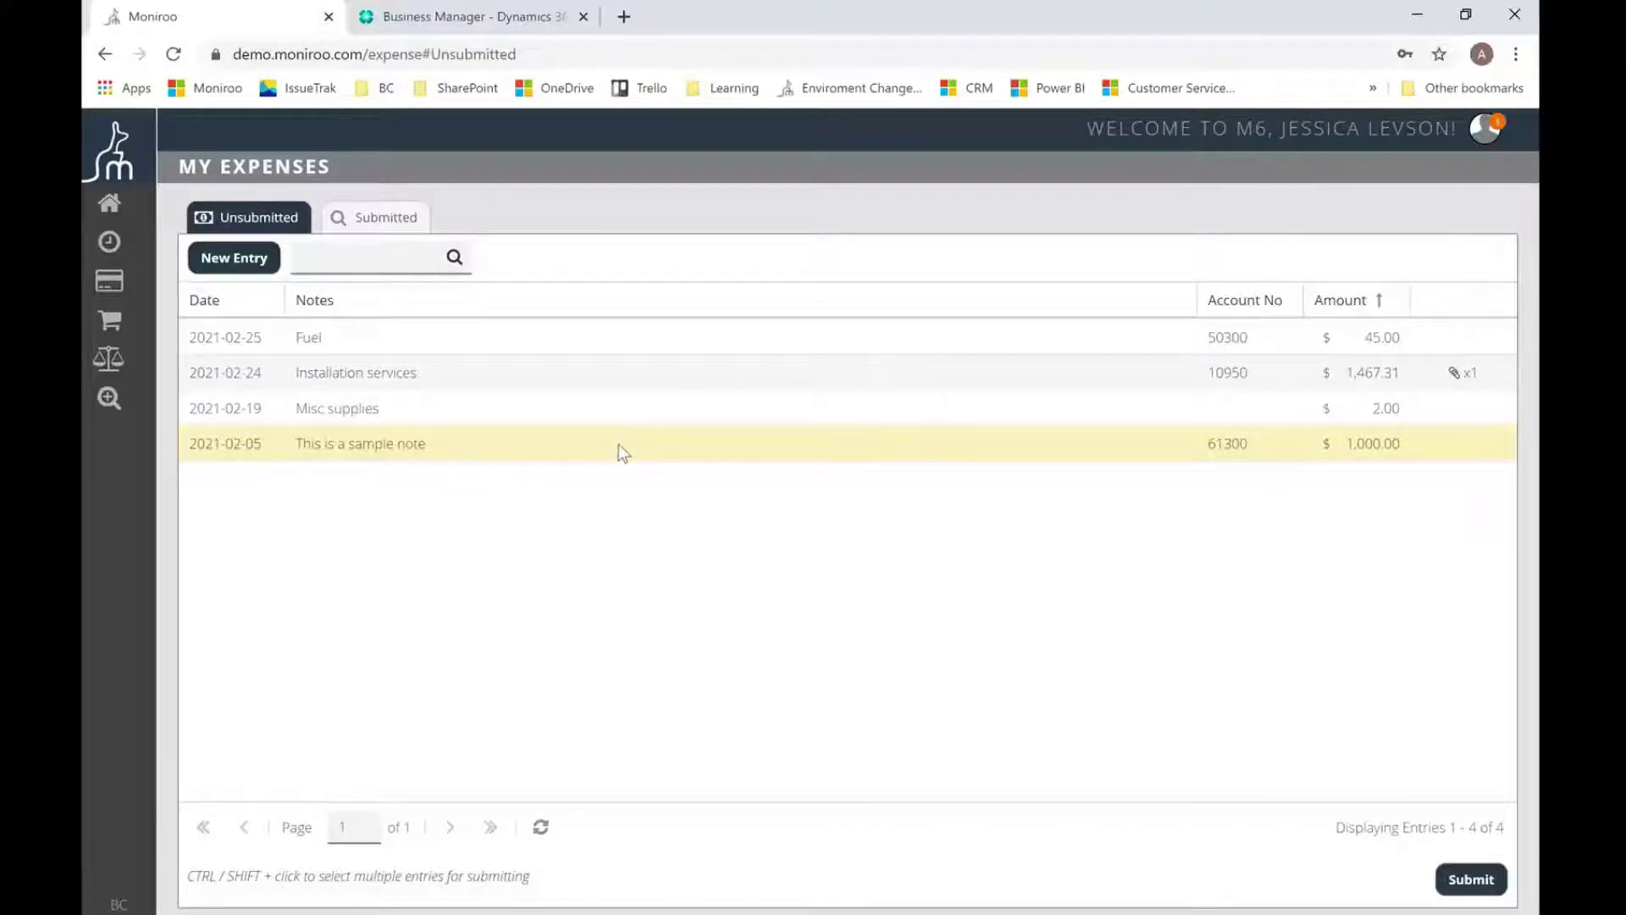
pyautogui.rightClick(426, 449)
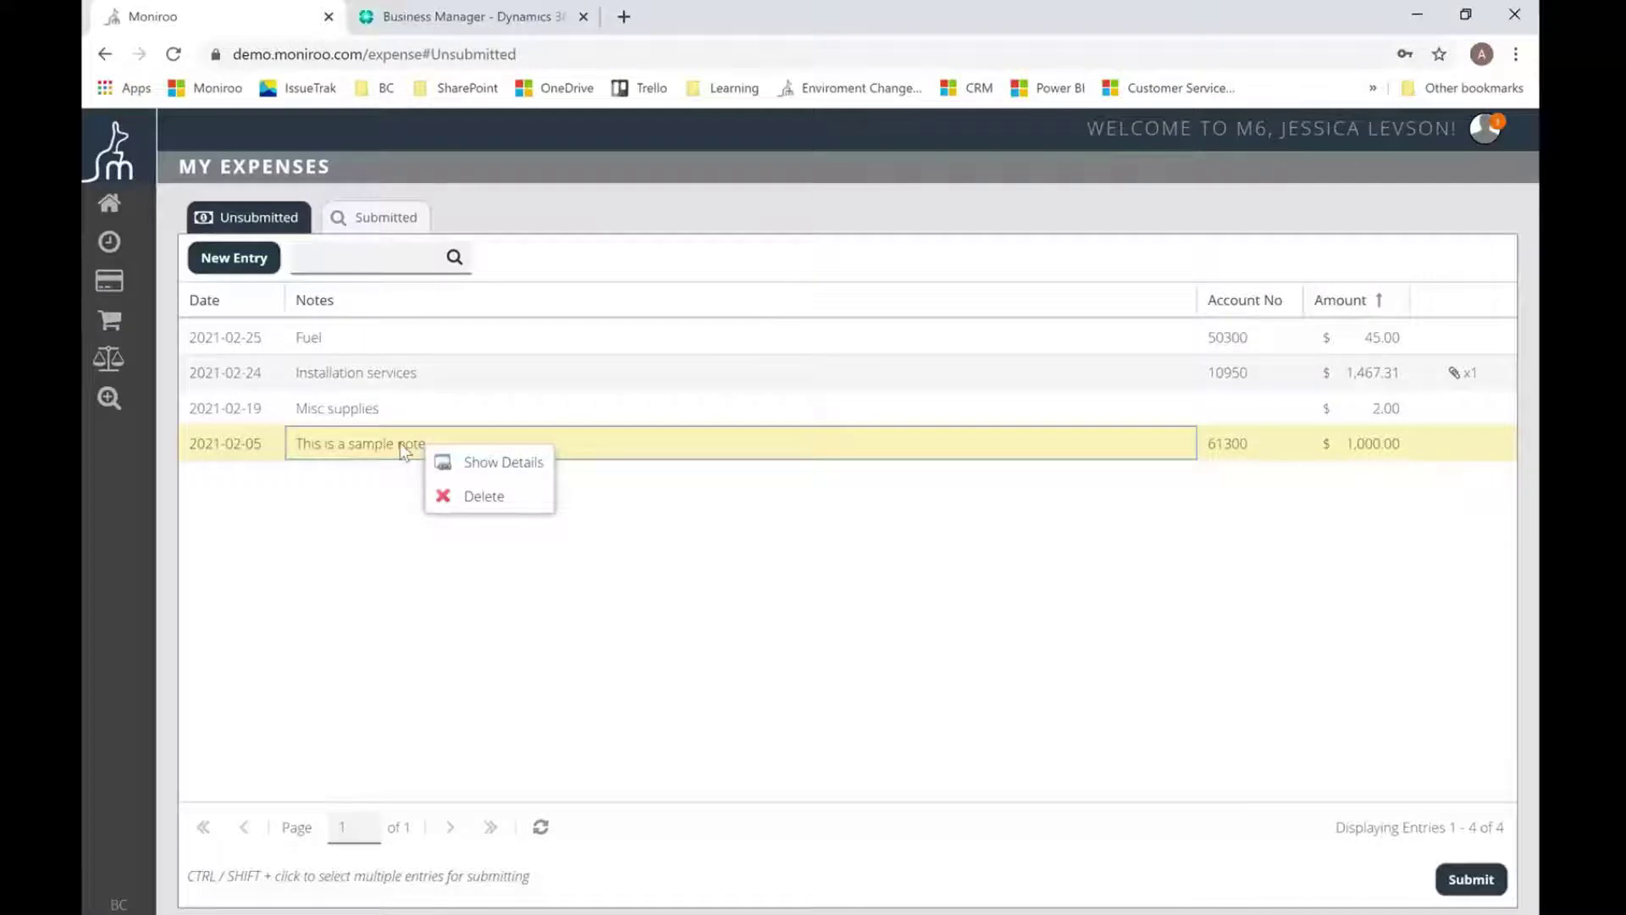
pyautogui.click(489, 460)
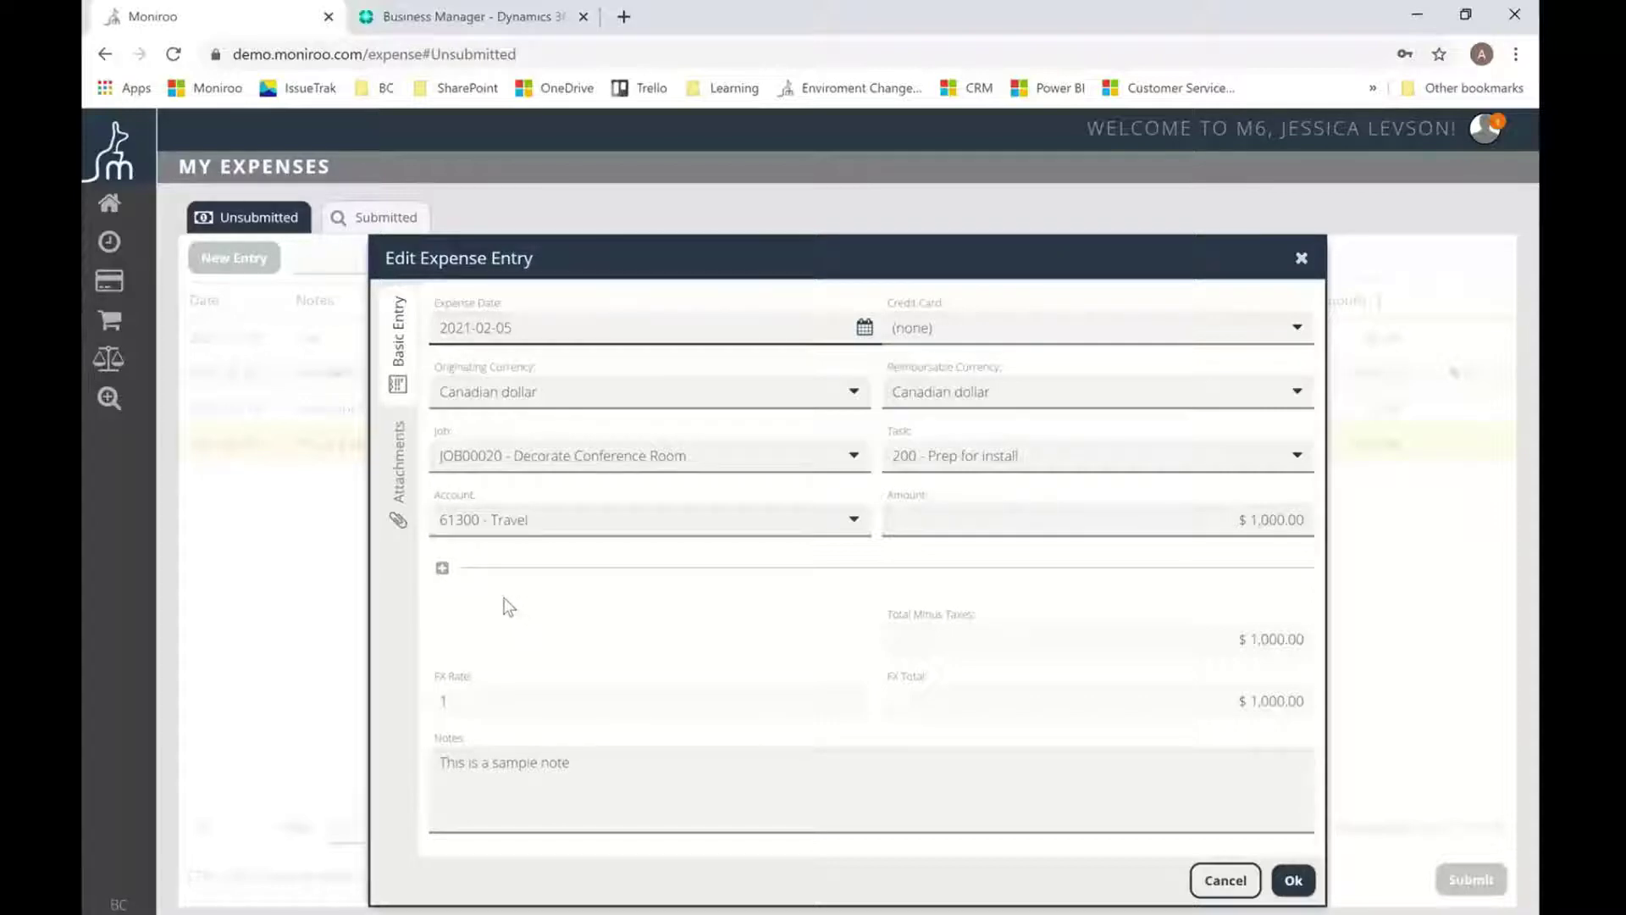
# Upload Sample Receipt.jpg as an attachment described 'this is a description'
pyautogui.click(392, 463)
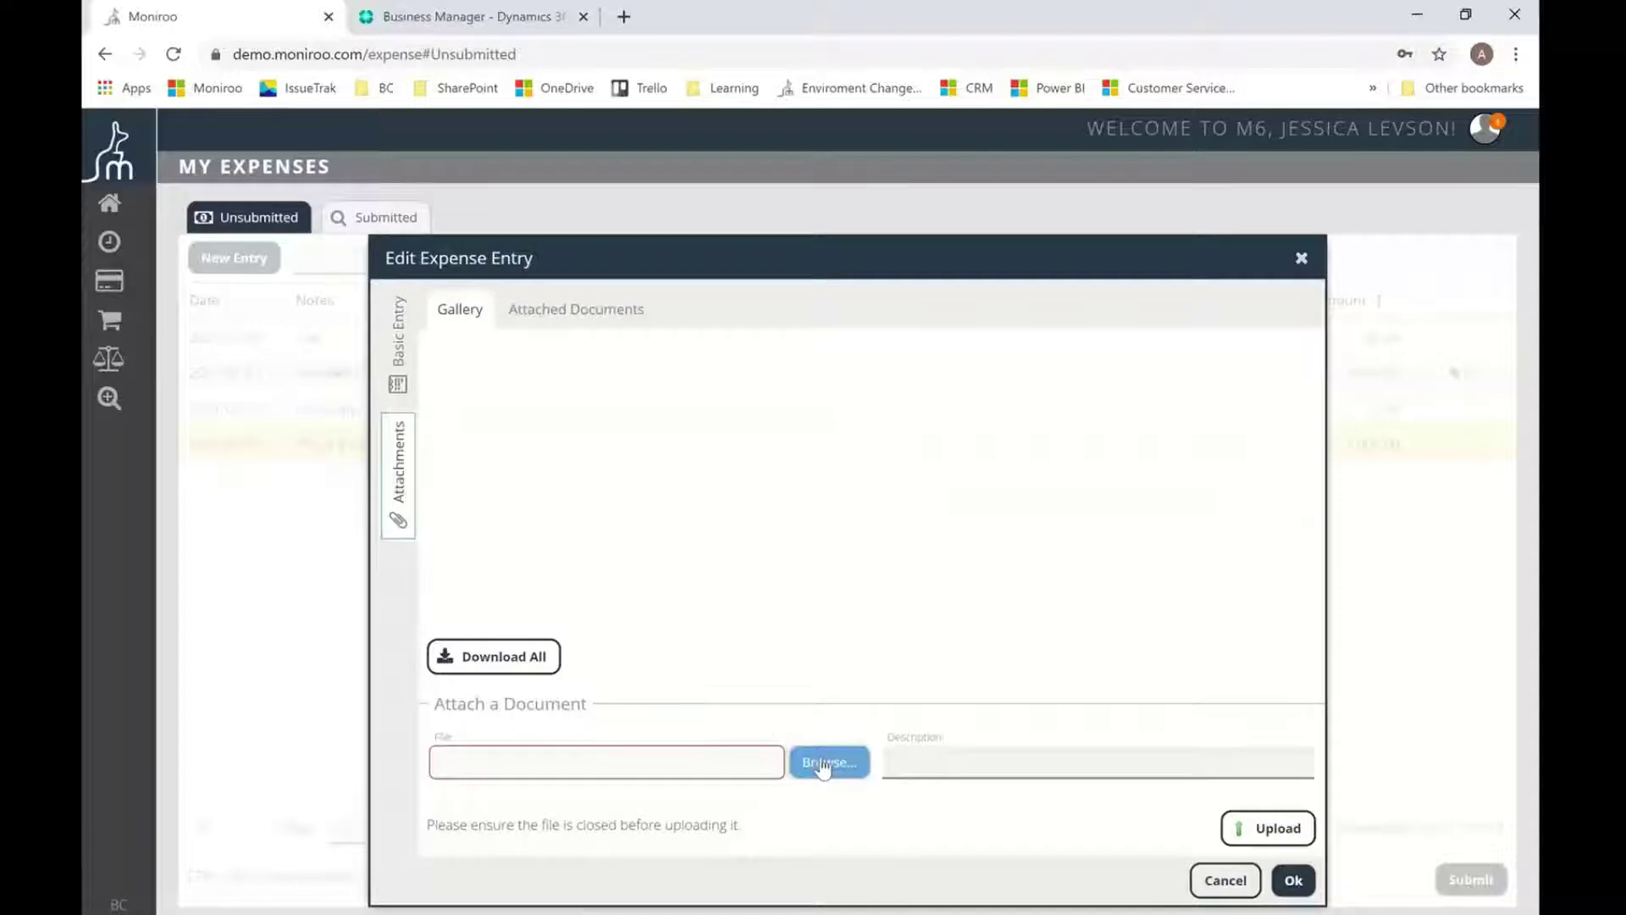
pyautogui.click(821, 761)
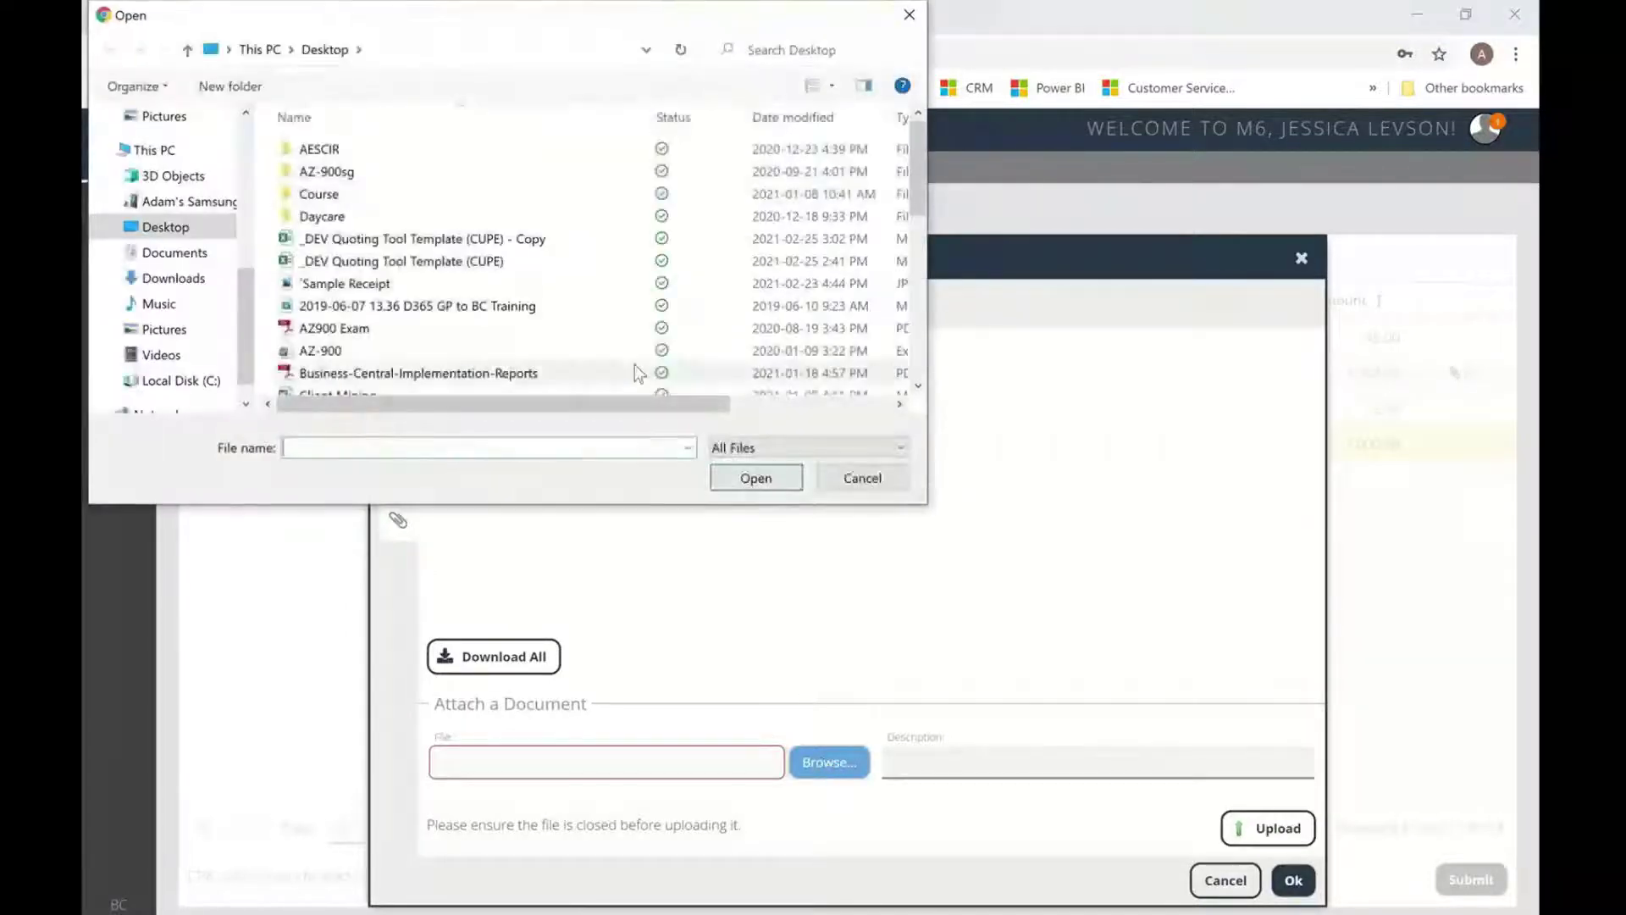
pyautogui.click(347, 284)
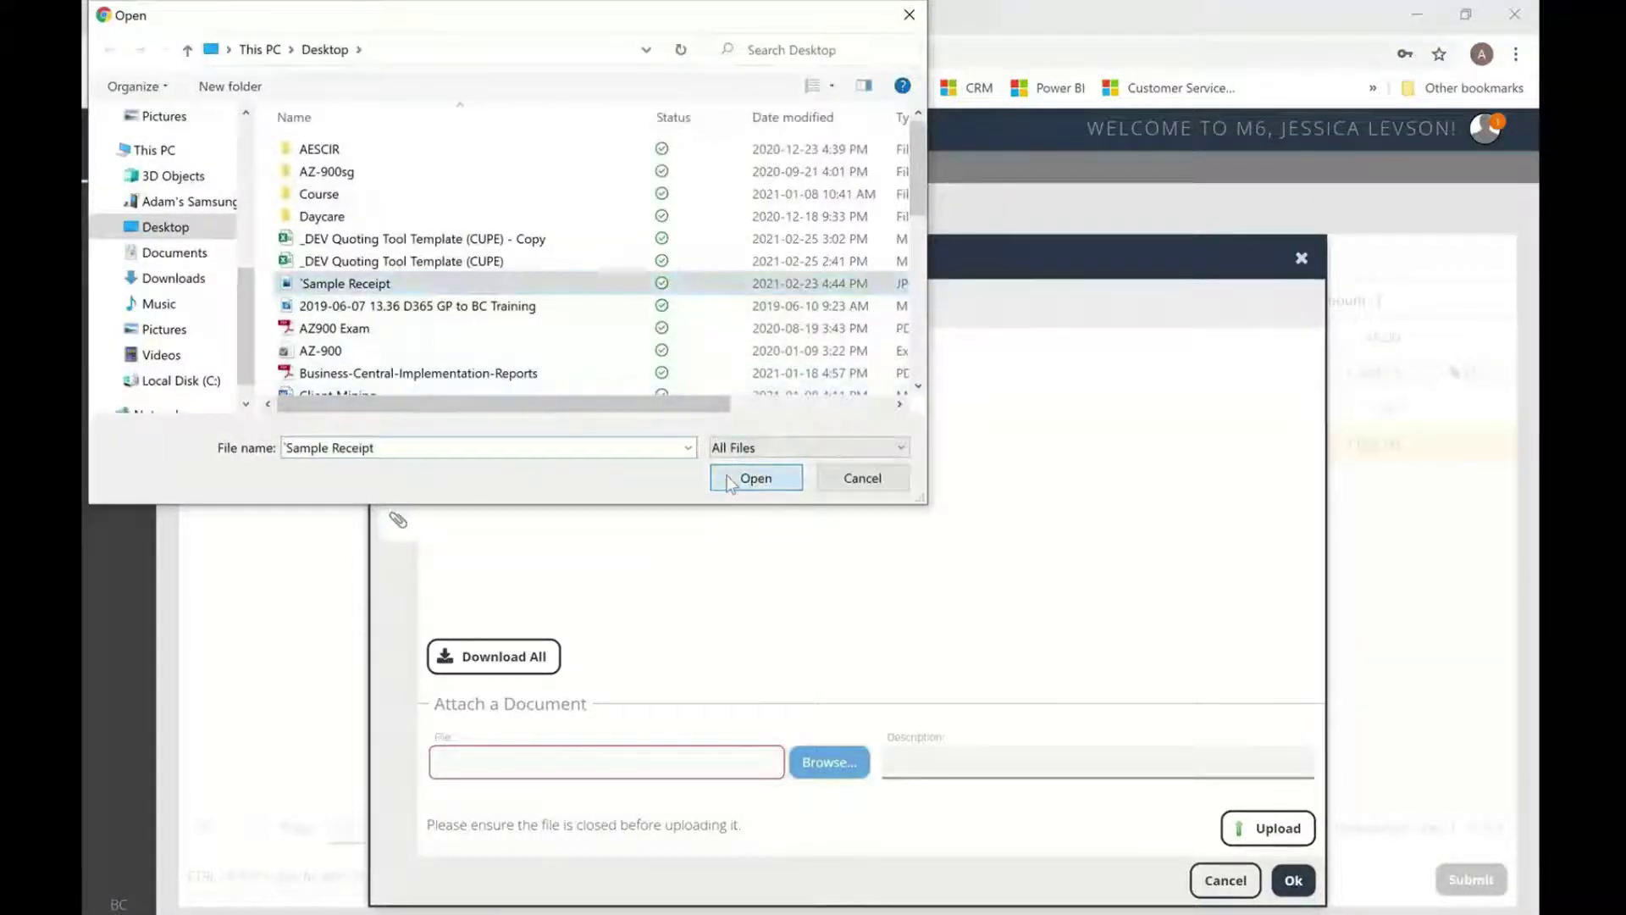
pyautogui.click(728, 480)
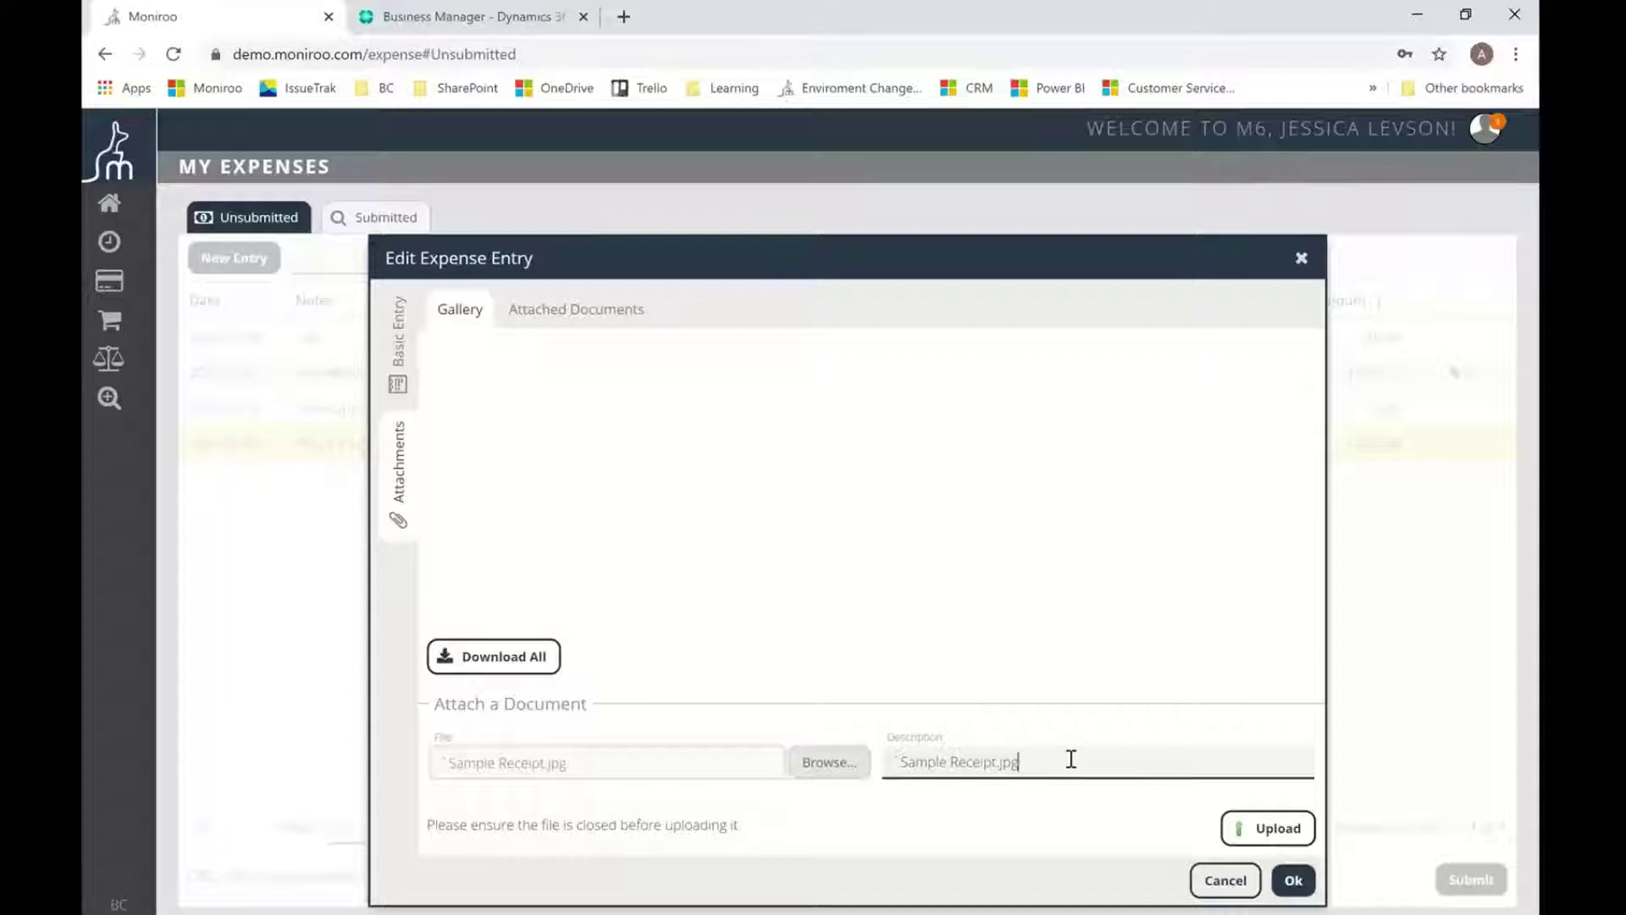
pyautogui.hotkey('ctrl', 'shift', 'Left')
pyautogui.hotkey('ctrl', 'shift', 'Left')
pyautogui.hotkey('ctrl', 'shift', 'Left')
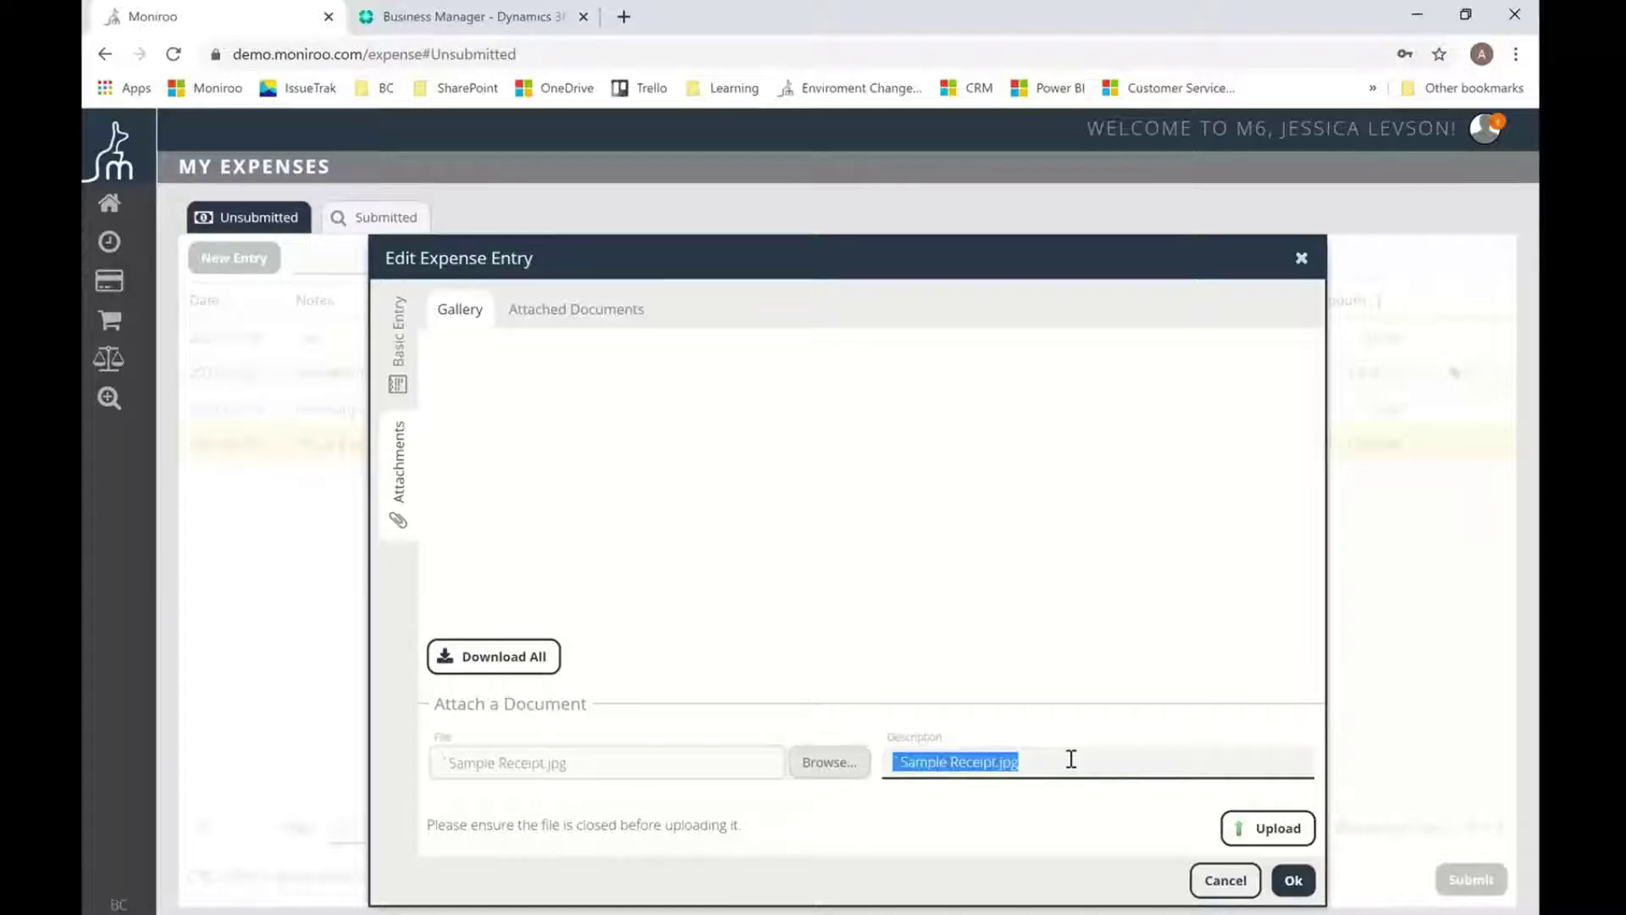
pyautogui.write('this is a ')
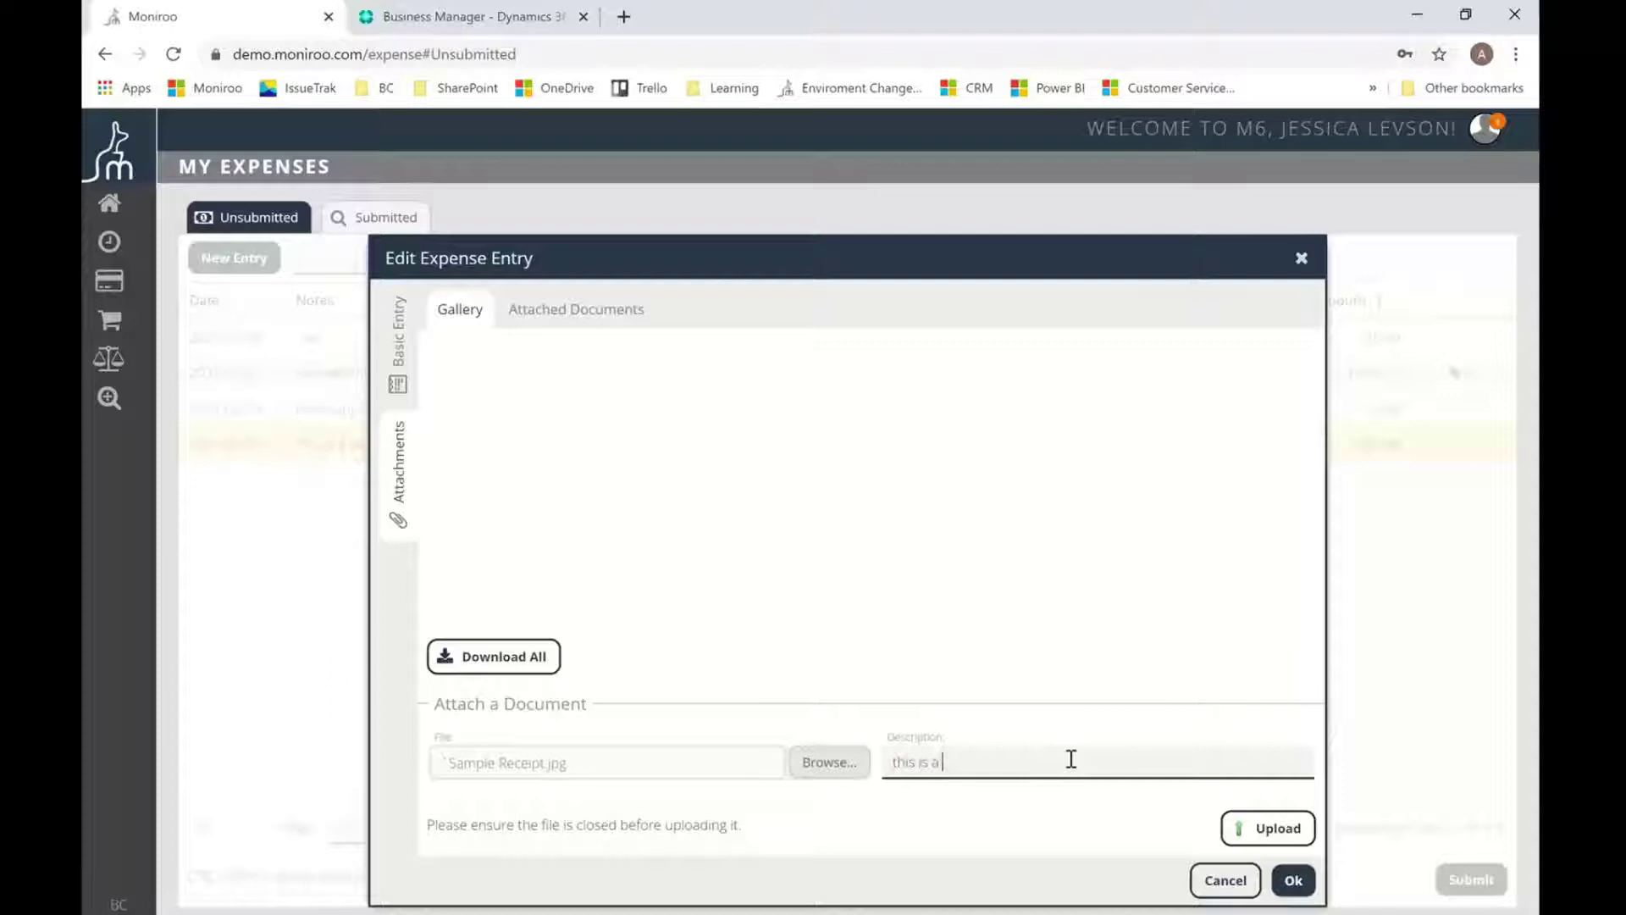
pyautogui.write('description')
pyautogui.click(1252, 828)
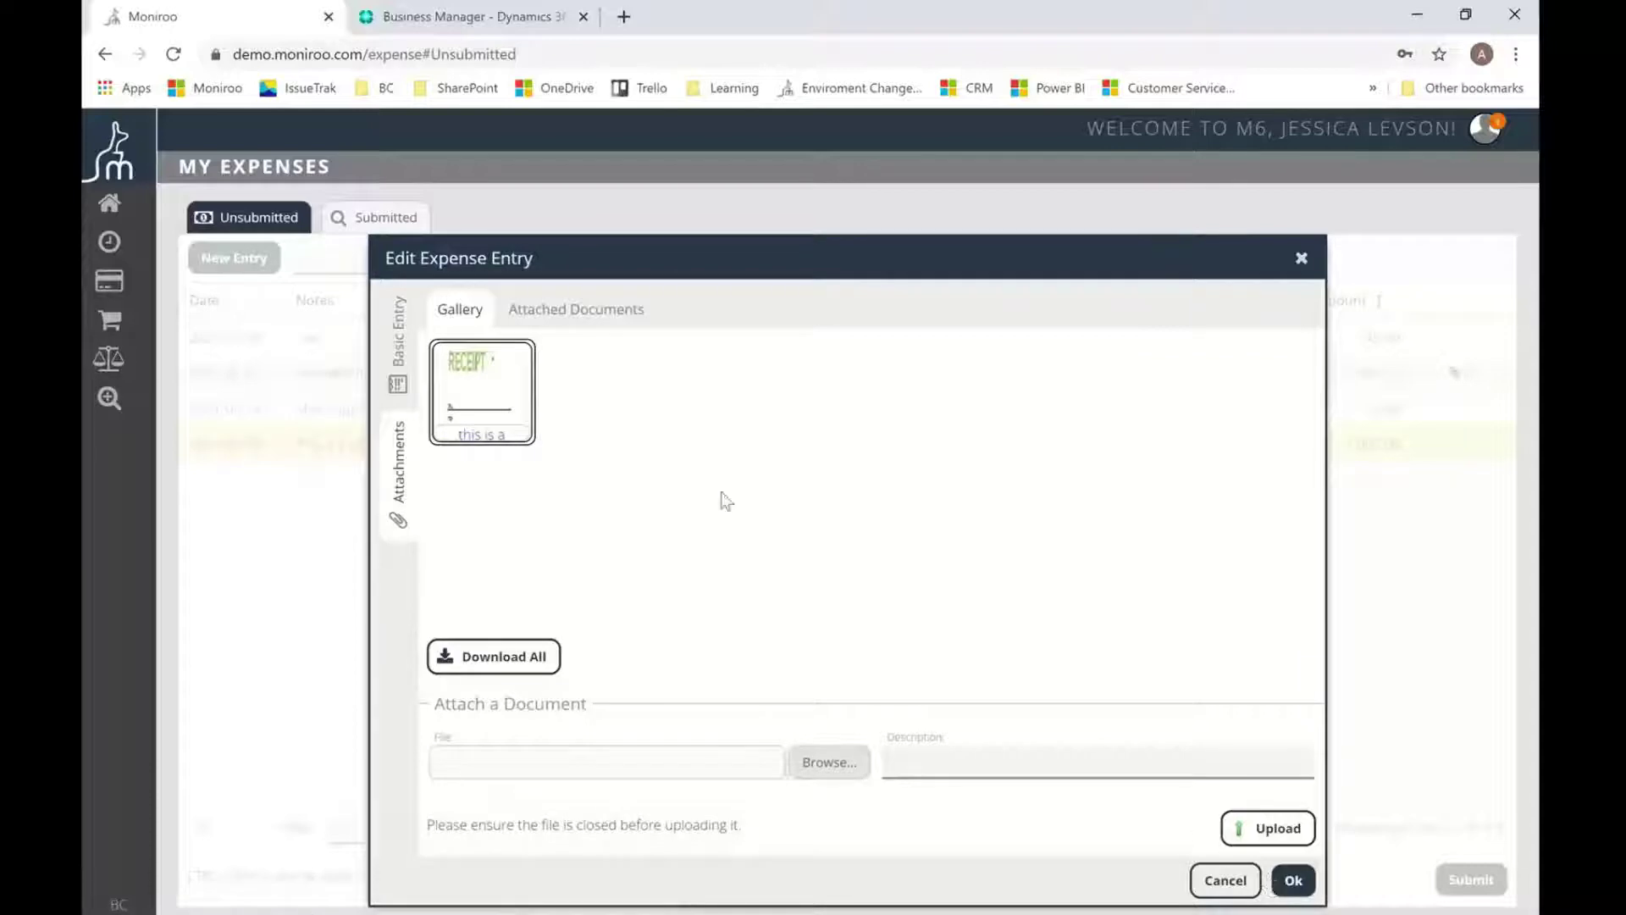
# Set tax area Ontario and tax group Taxable Goods and Services ($115.04), then save the expense
pyautogui.click(401, 342)
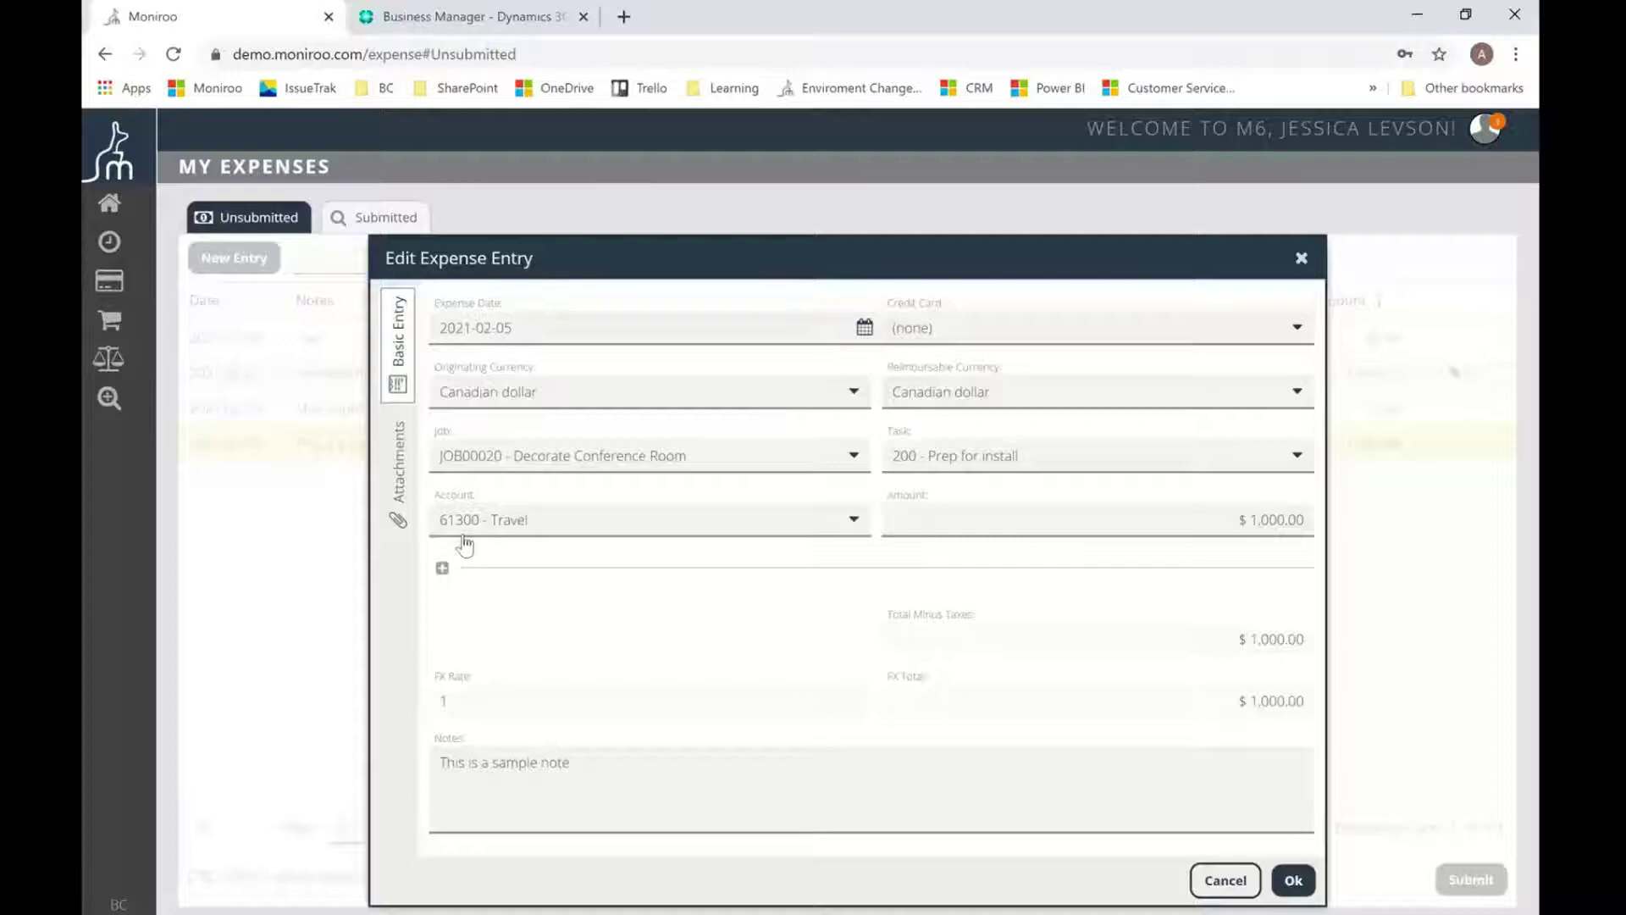
pyautogui.click(442, 568)
pyautogui.click(699, 631)
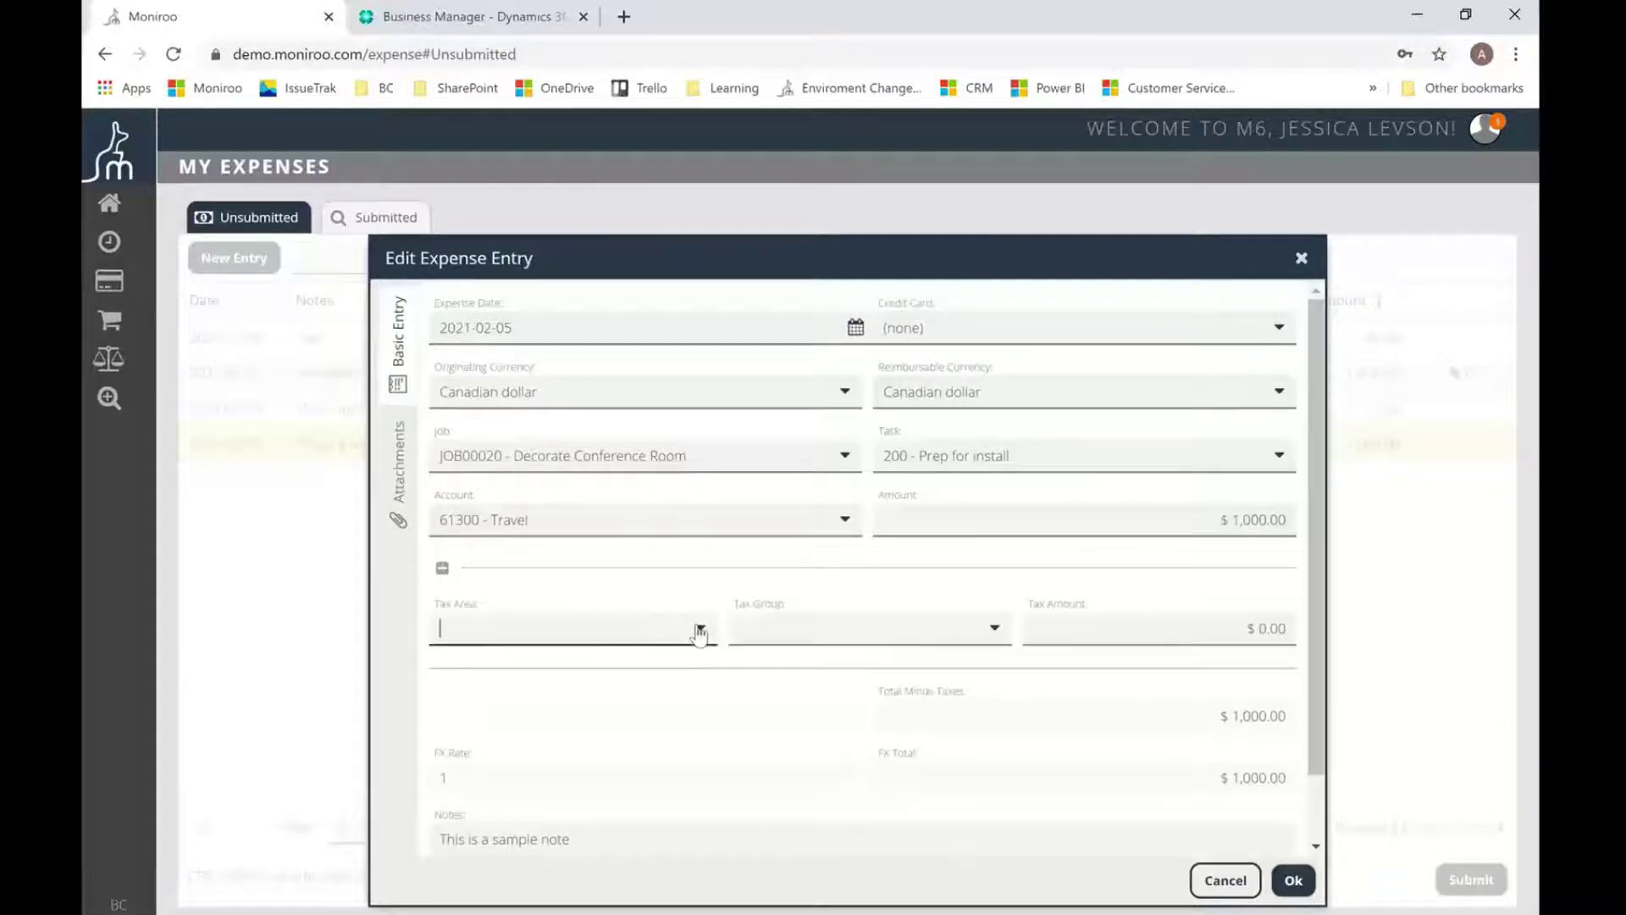
pyautogui.click(591, 600)
pyautogui.click(992, 627)
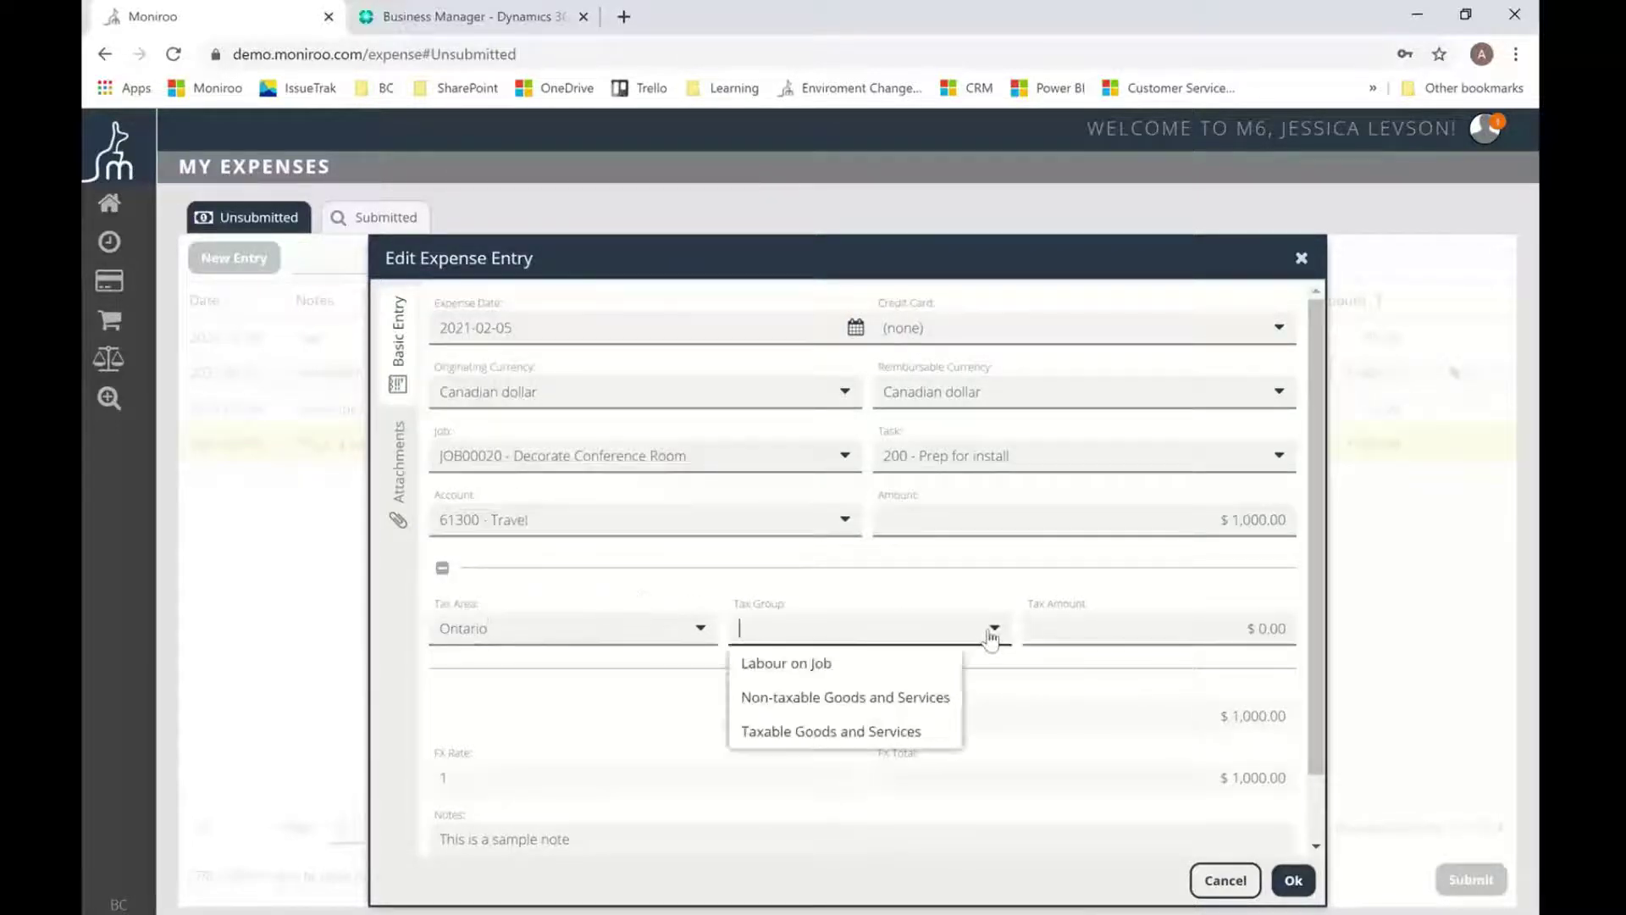
pyautogui.click(853, 730)
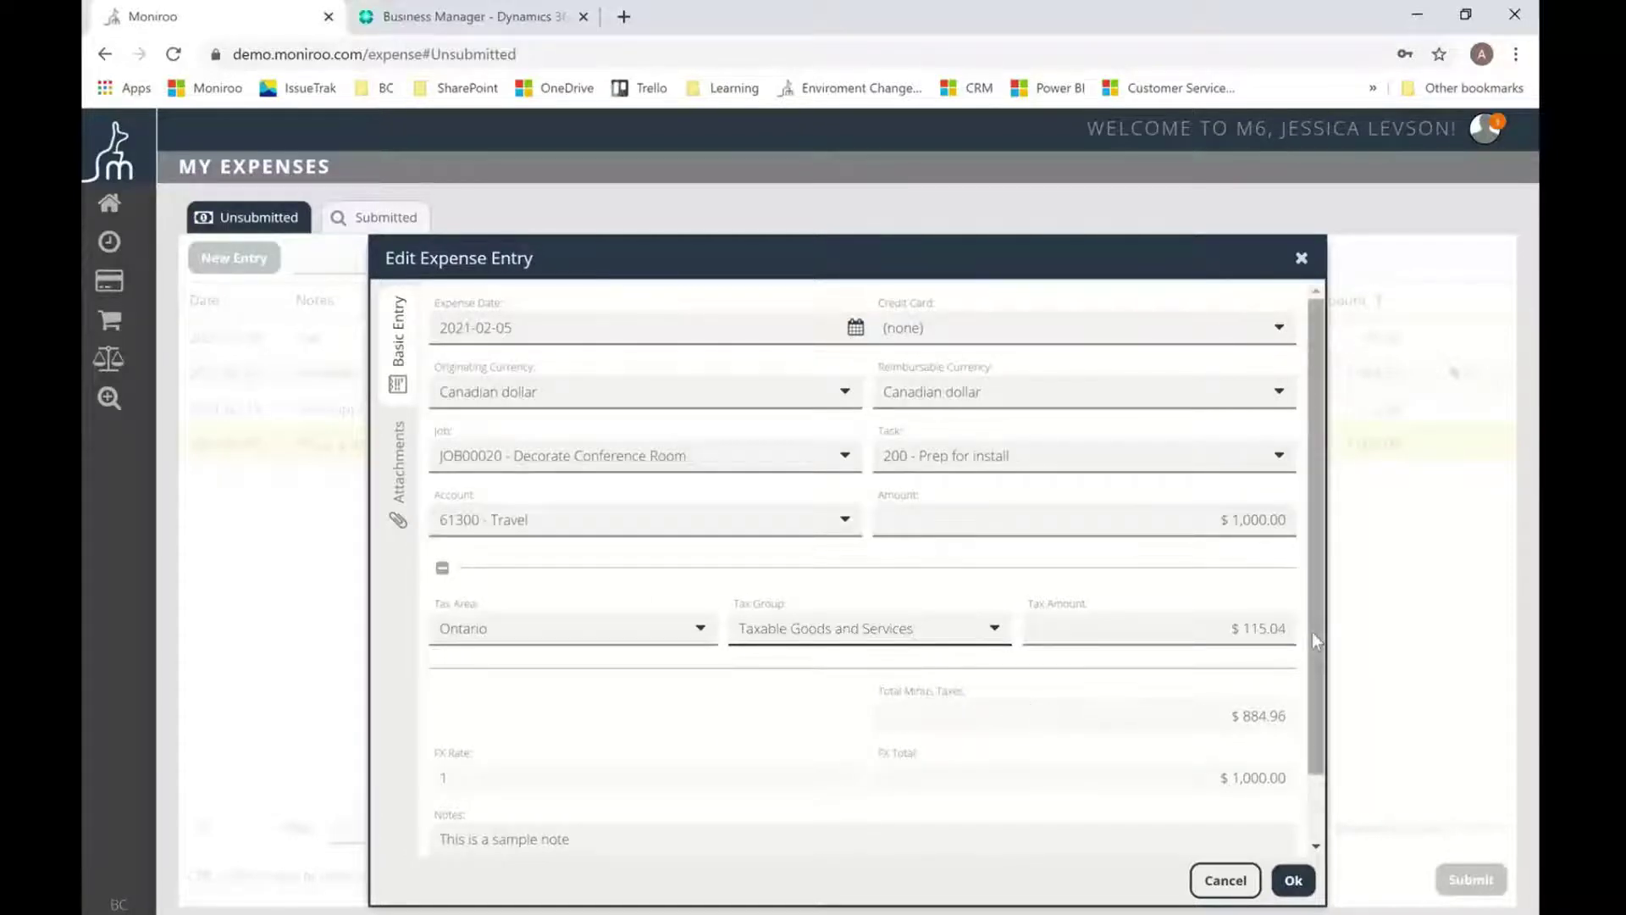
pyautogui.moveTo(1312, 656); pyautogui.dragTo(1312, 699)
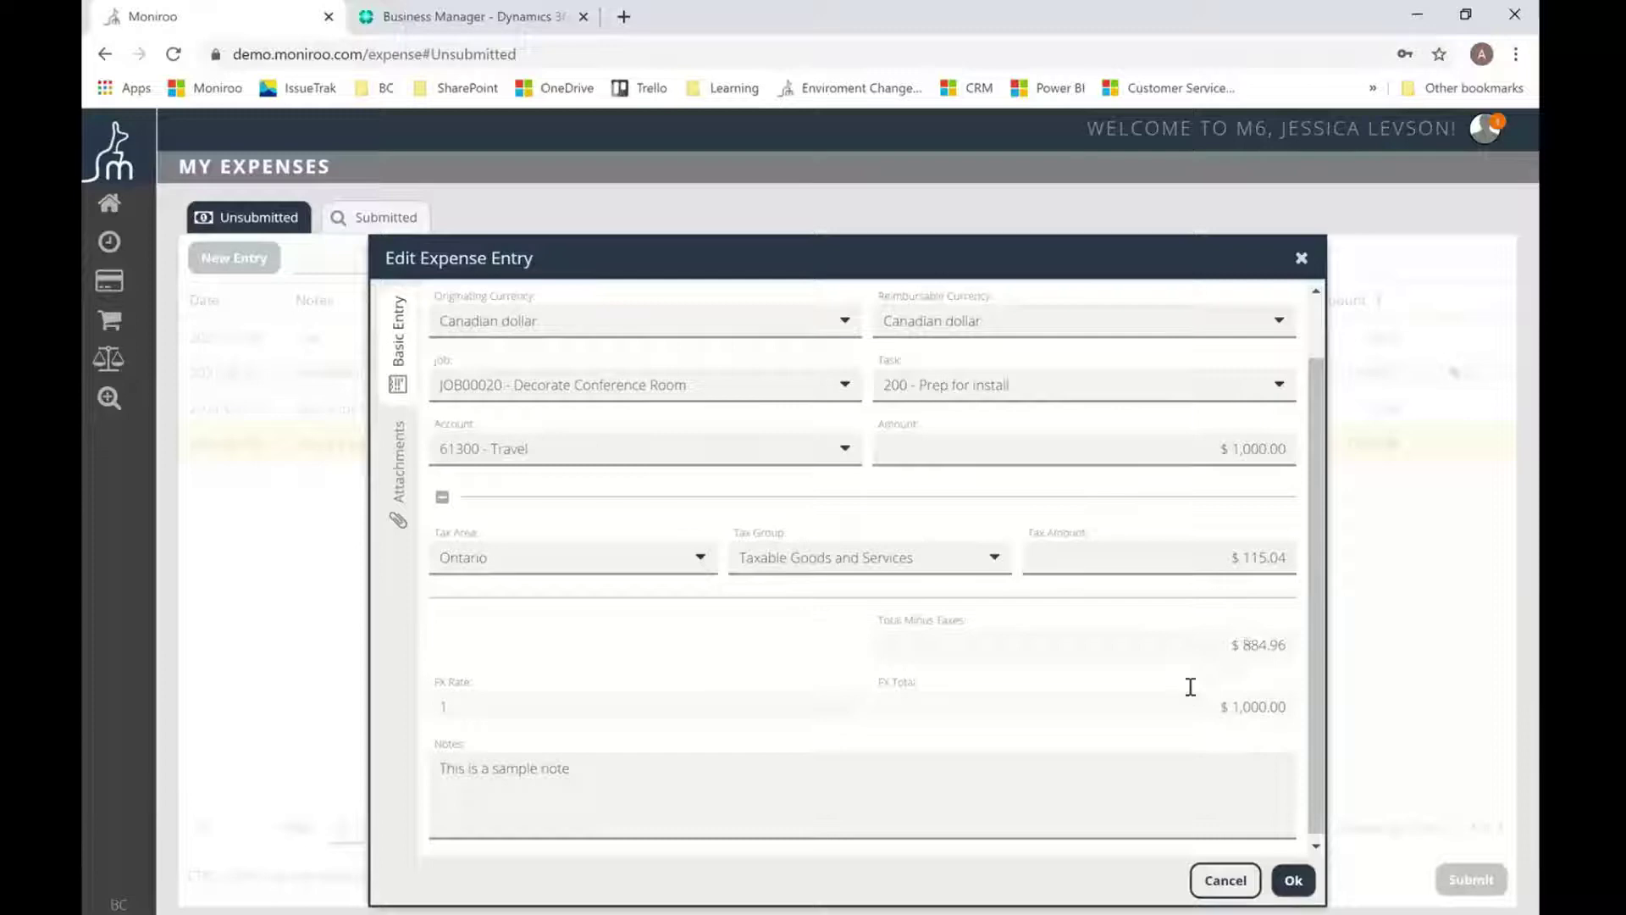
pyautogui.scroll(-1, 1195, 456)
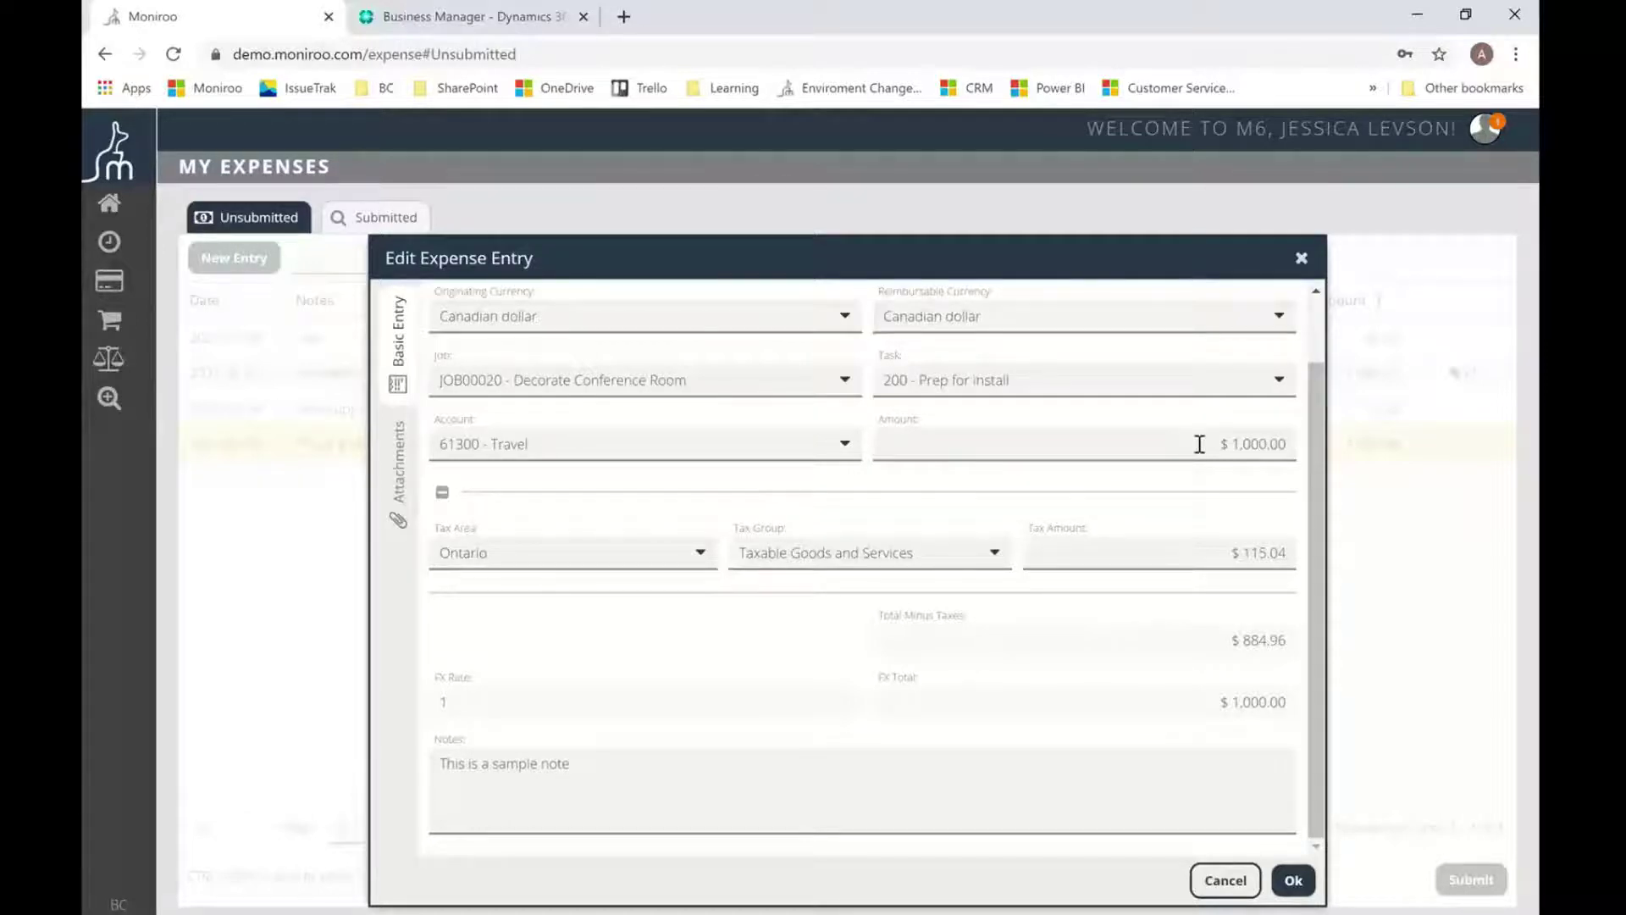
pyautogui.click(1203, 554)
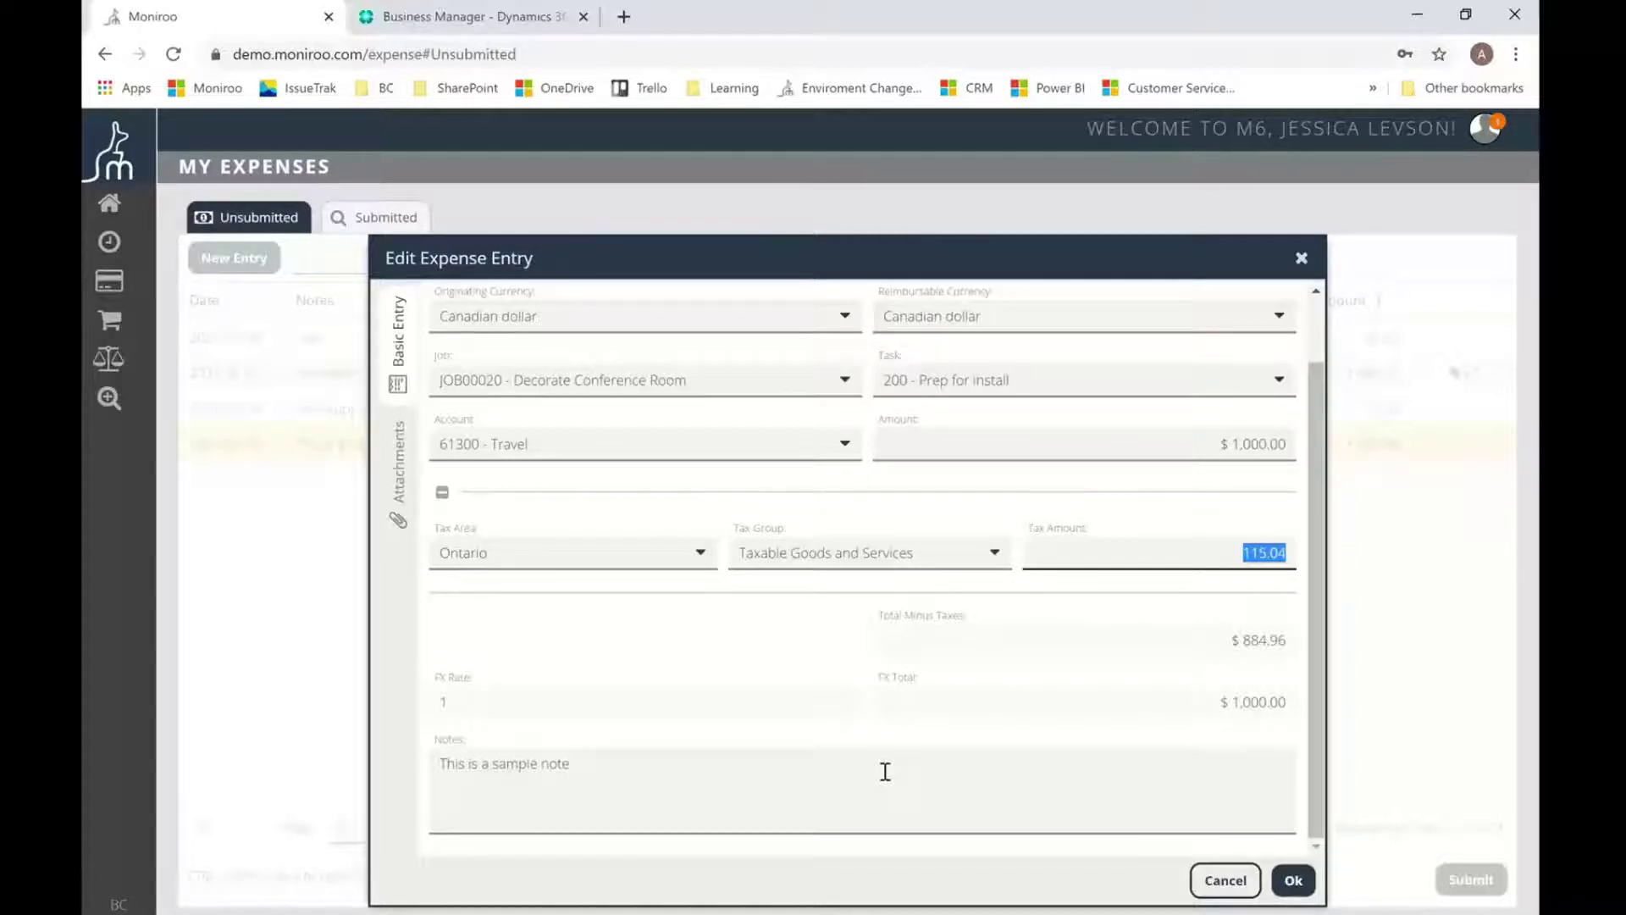
pyautogui.click(1243, 878)
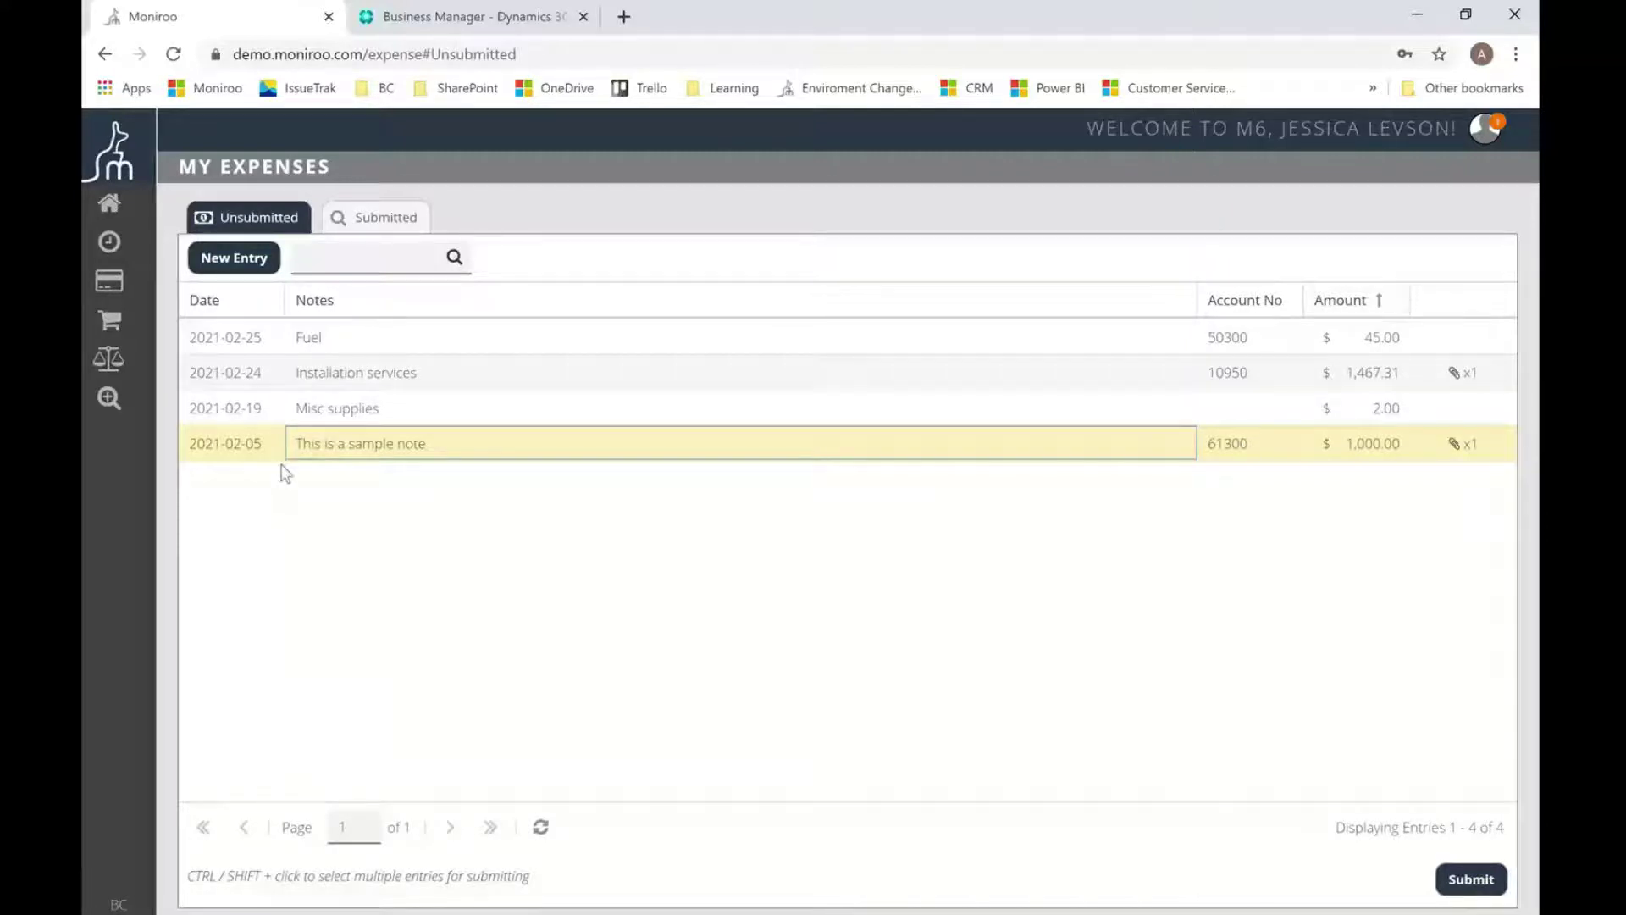
# Select only the sample-note $1,000.00 expense and submit it for approval
pyautogui.keyDown('ctrl'); pyautogui.click(382, 410); pyautogui.keyUp('ctrl')
pyautogui.keyDown('ctrl'); pyautogui.click(414, 373); pyautogui.keyUp('ctrl')
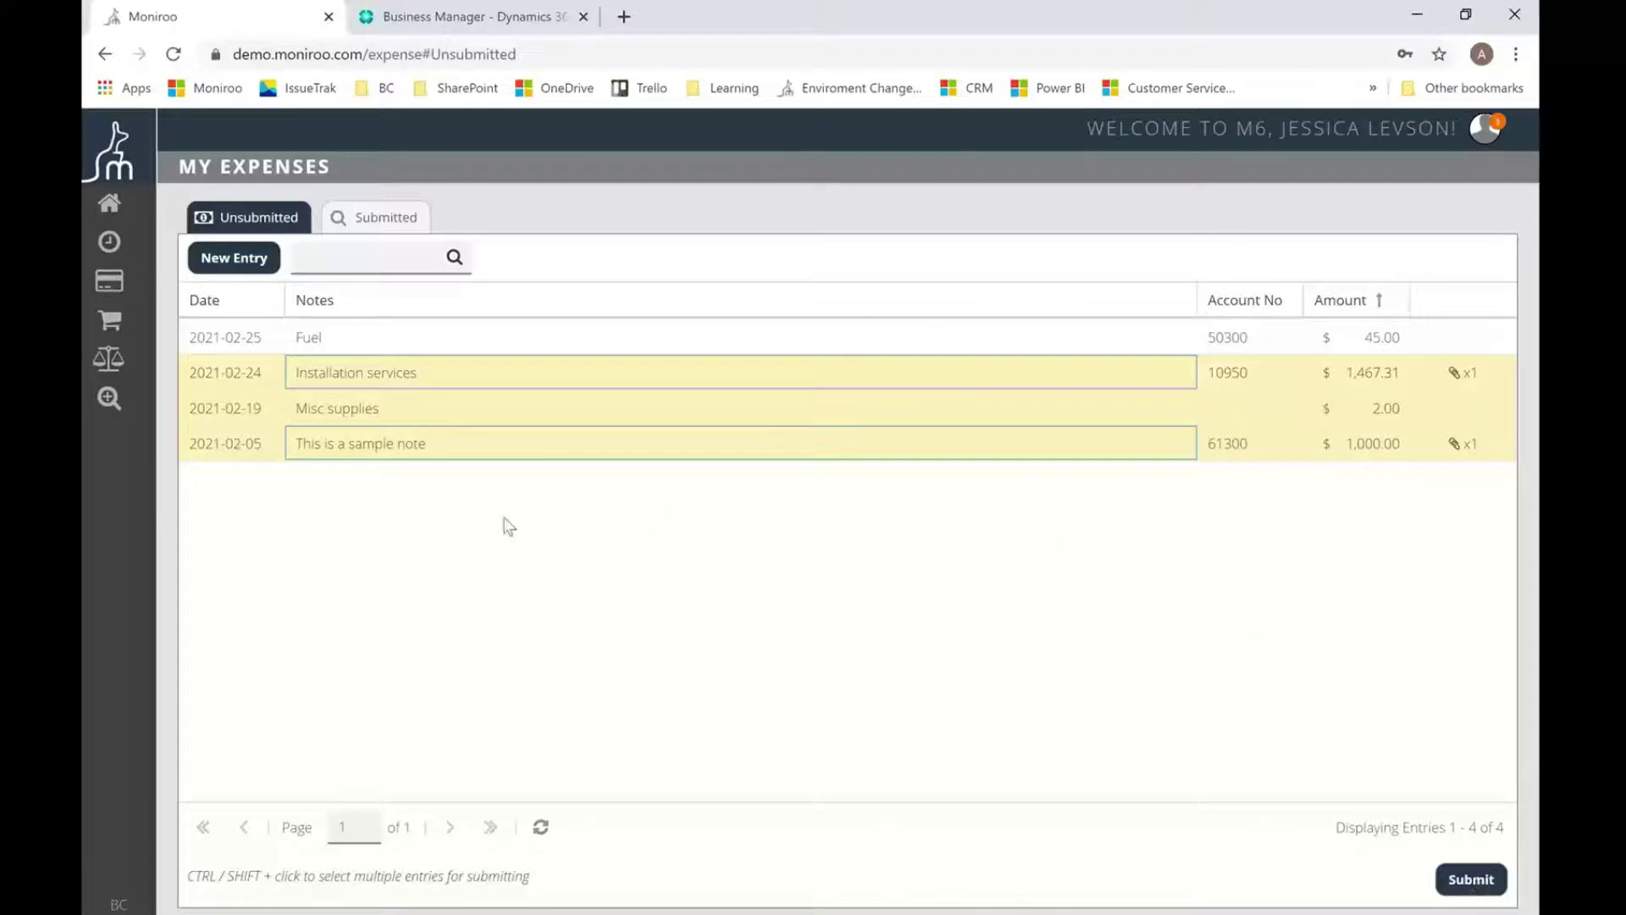
pyautogui.click(388, 391)
pyautogui.click(362, 456)
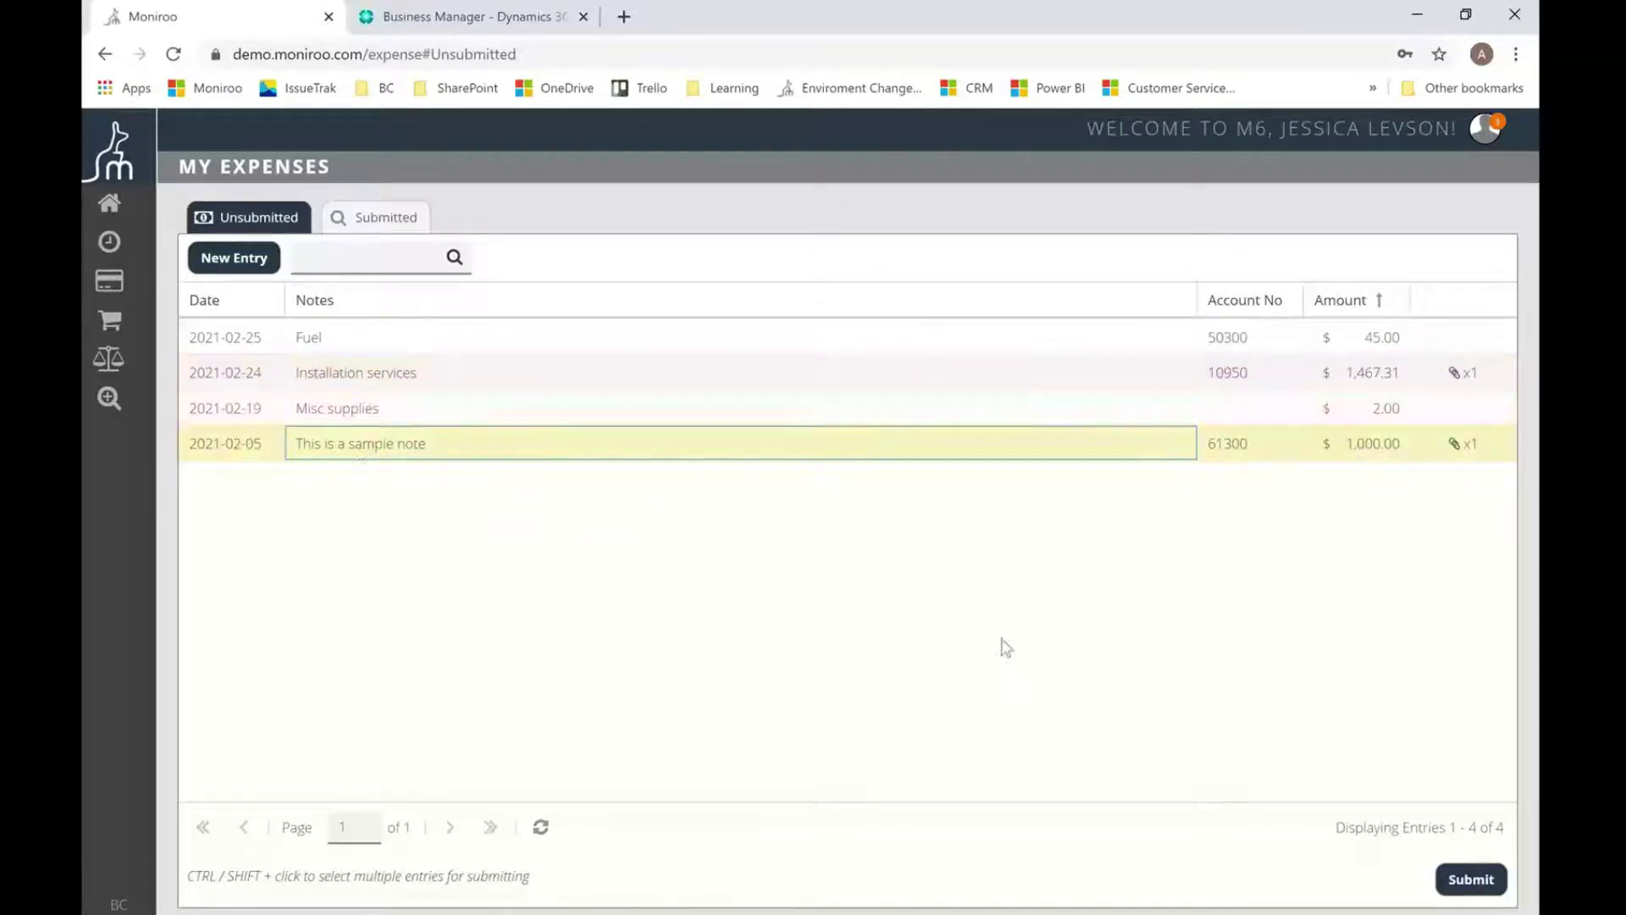
pyautogui.click(1470, 881)
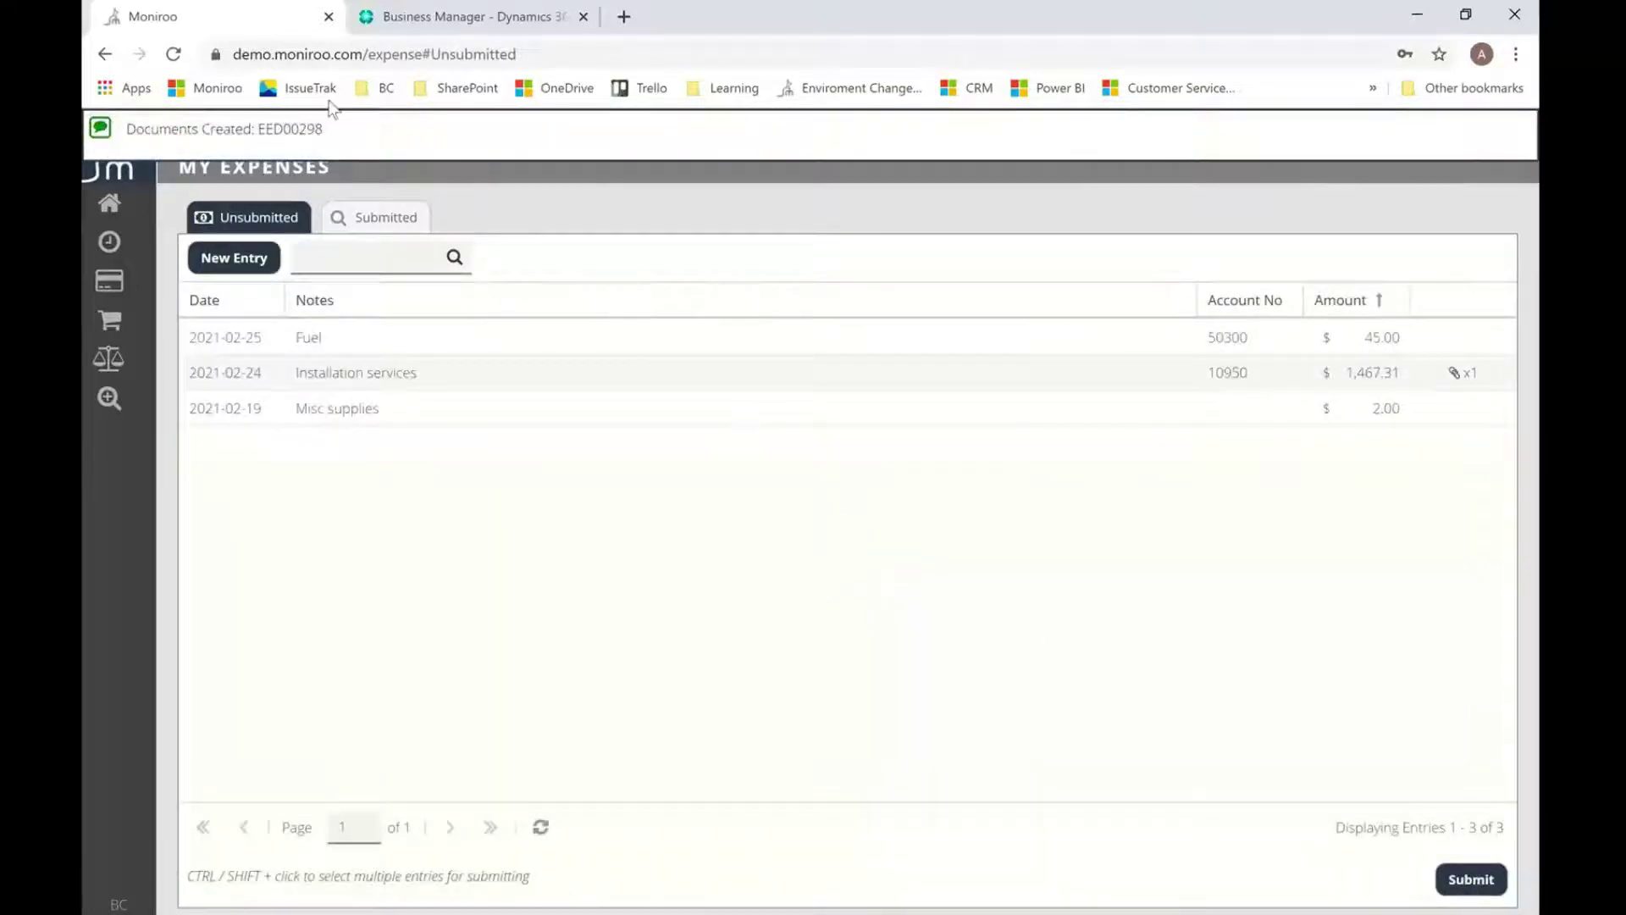
# Find EED00298 under the Submitted tab's Waiting for Supervisor Approval group
pyautogui.moveTo(327, 128); pyautogui.dragTo(299, 129)
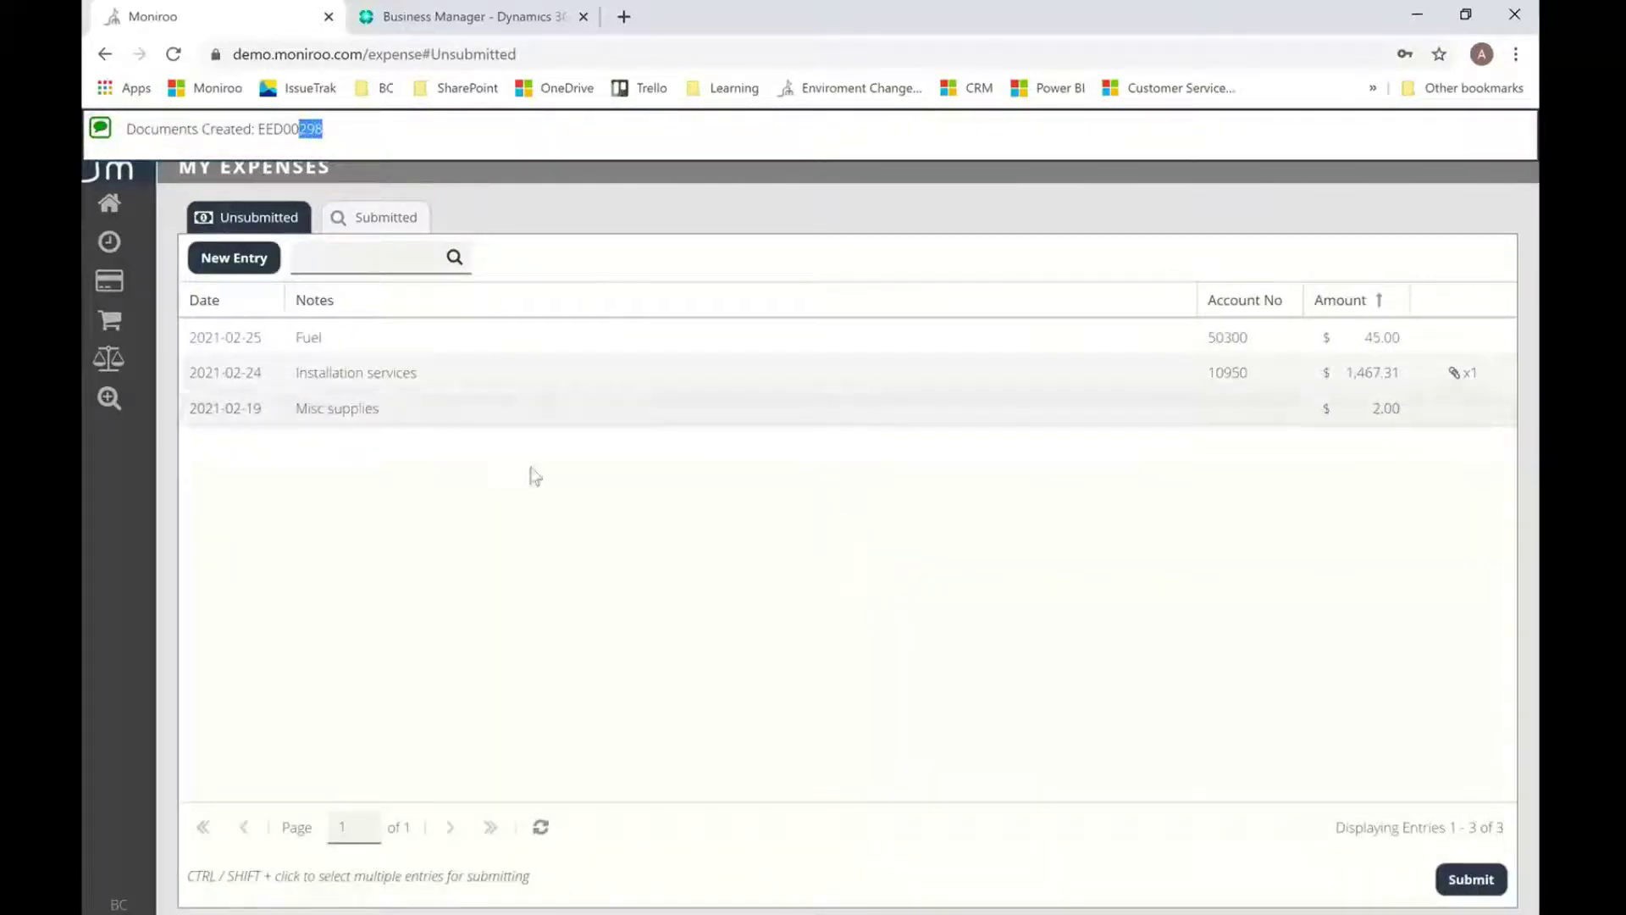
pyautogui.click(373, 218)
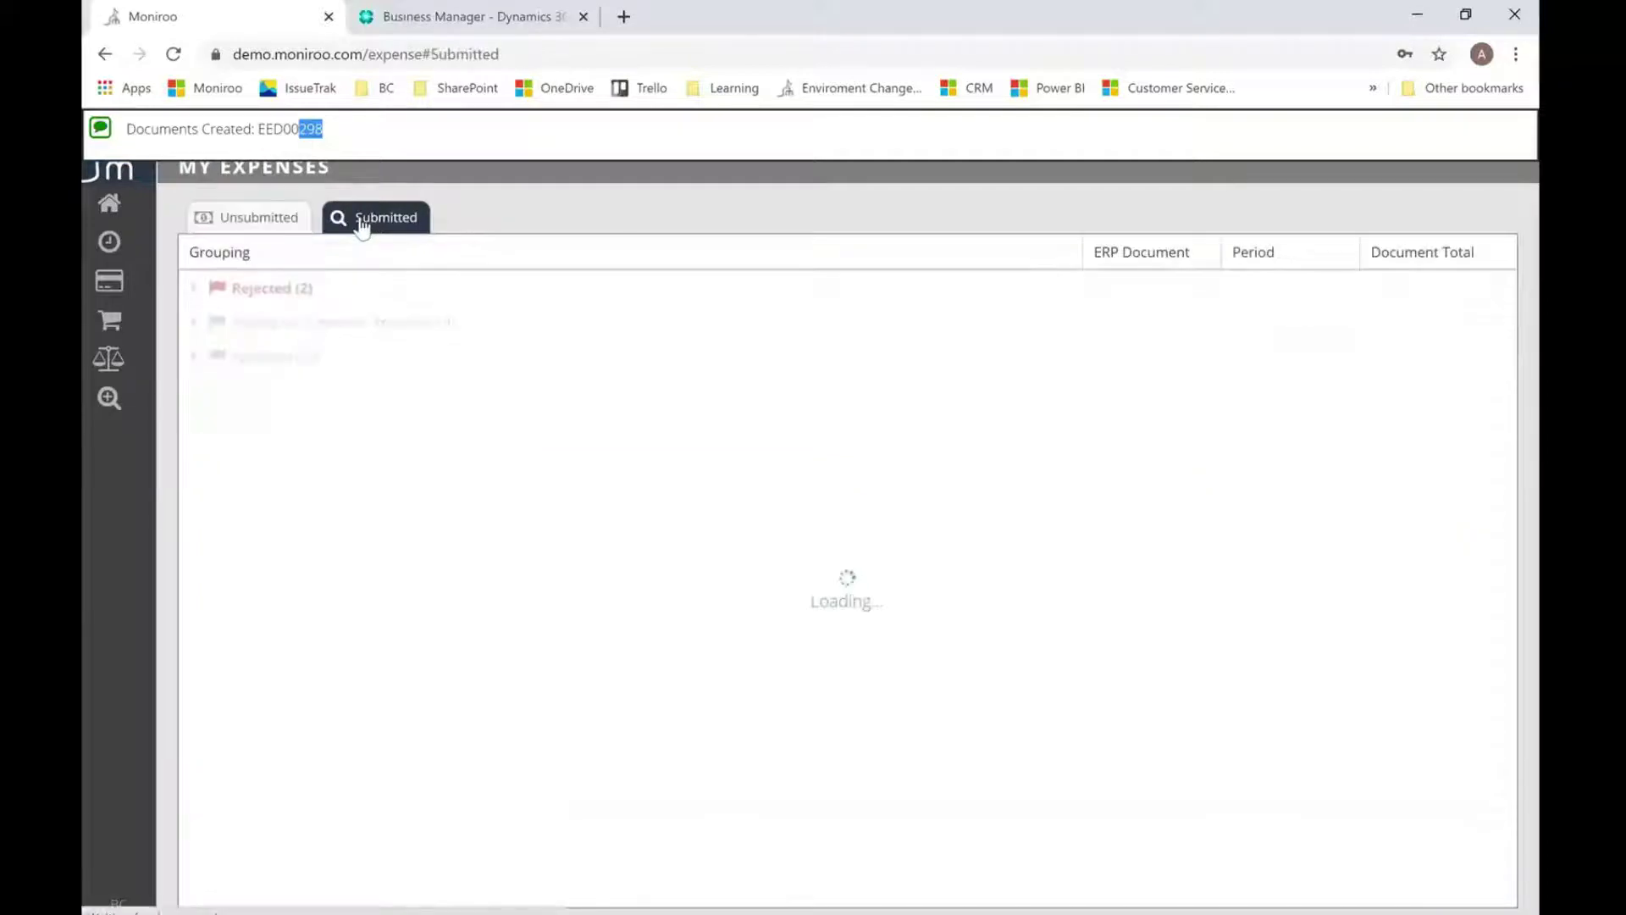
pyautogui.click(193, 322)
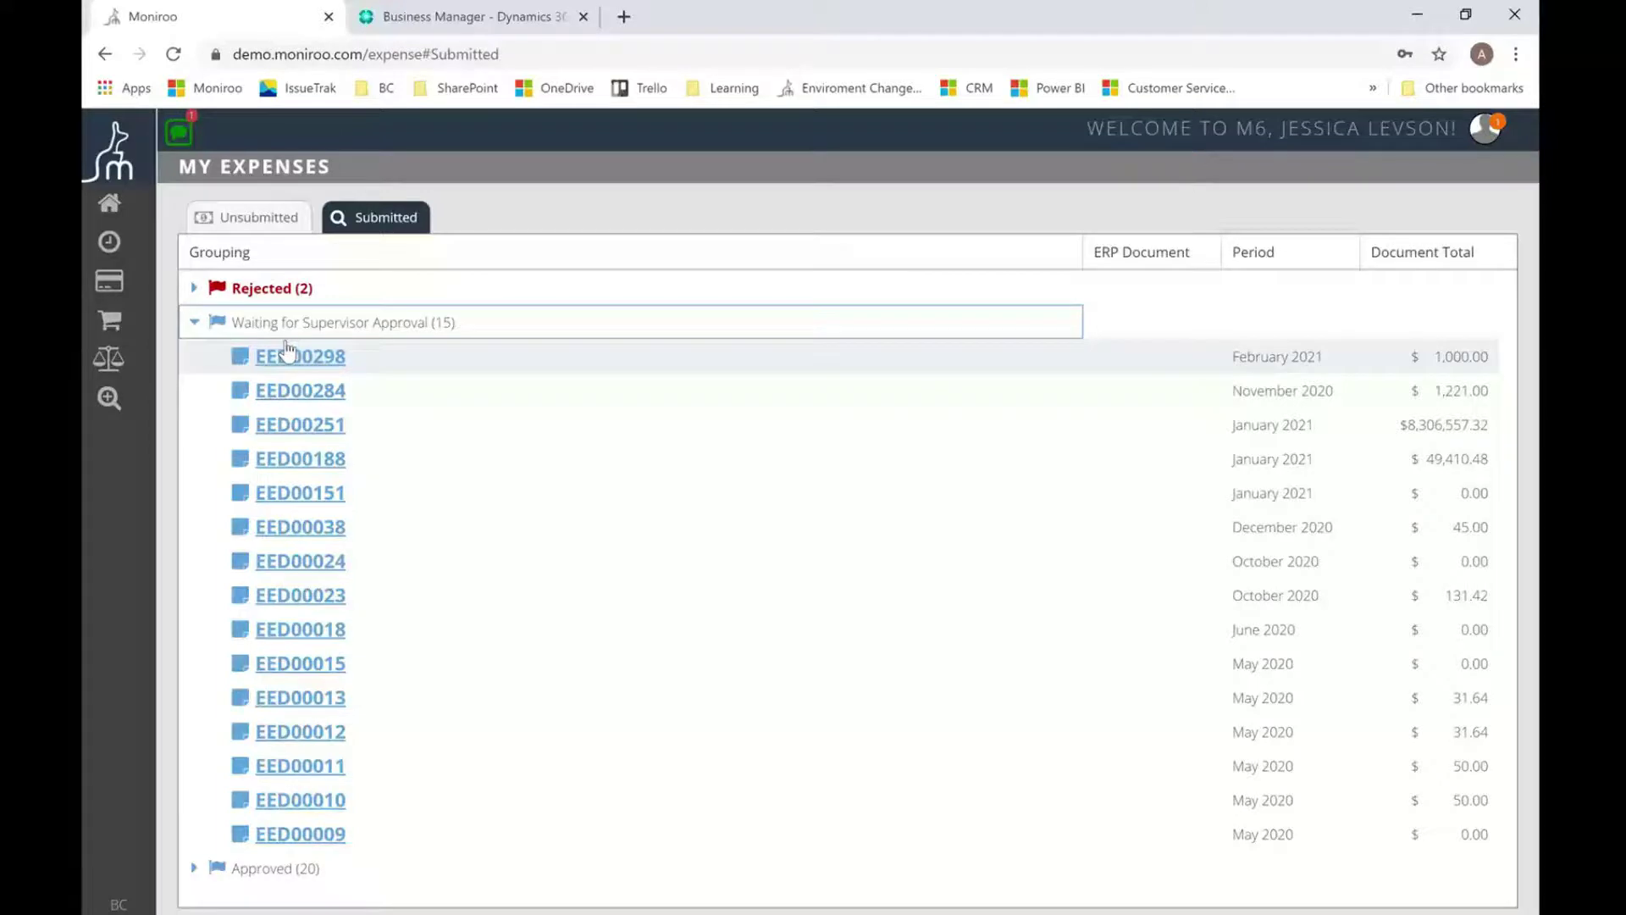
# Log out, sign in as the manager, and list Expenses documents awaiting approval
pyautogui.click(1488, 131)
pyautogui.click(1501, 417)
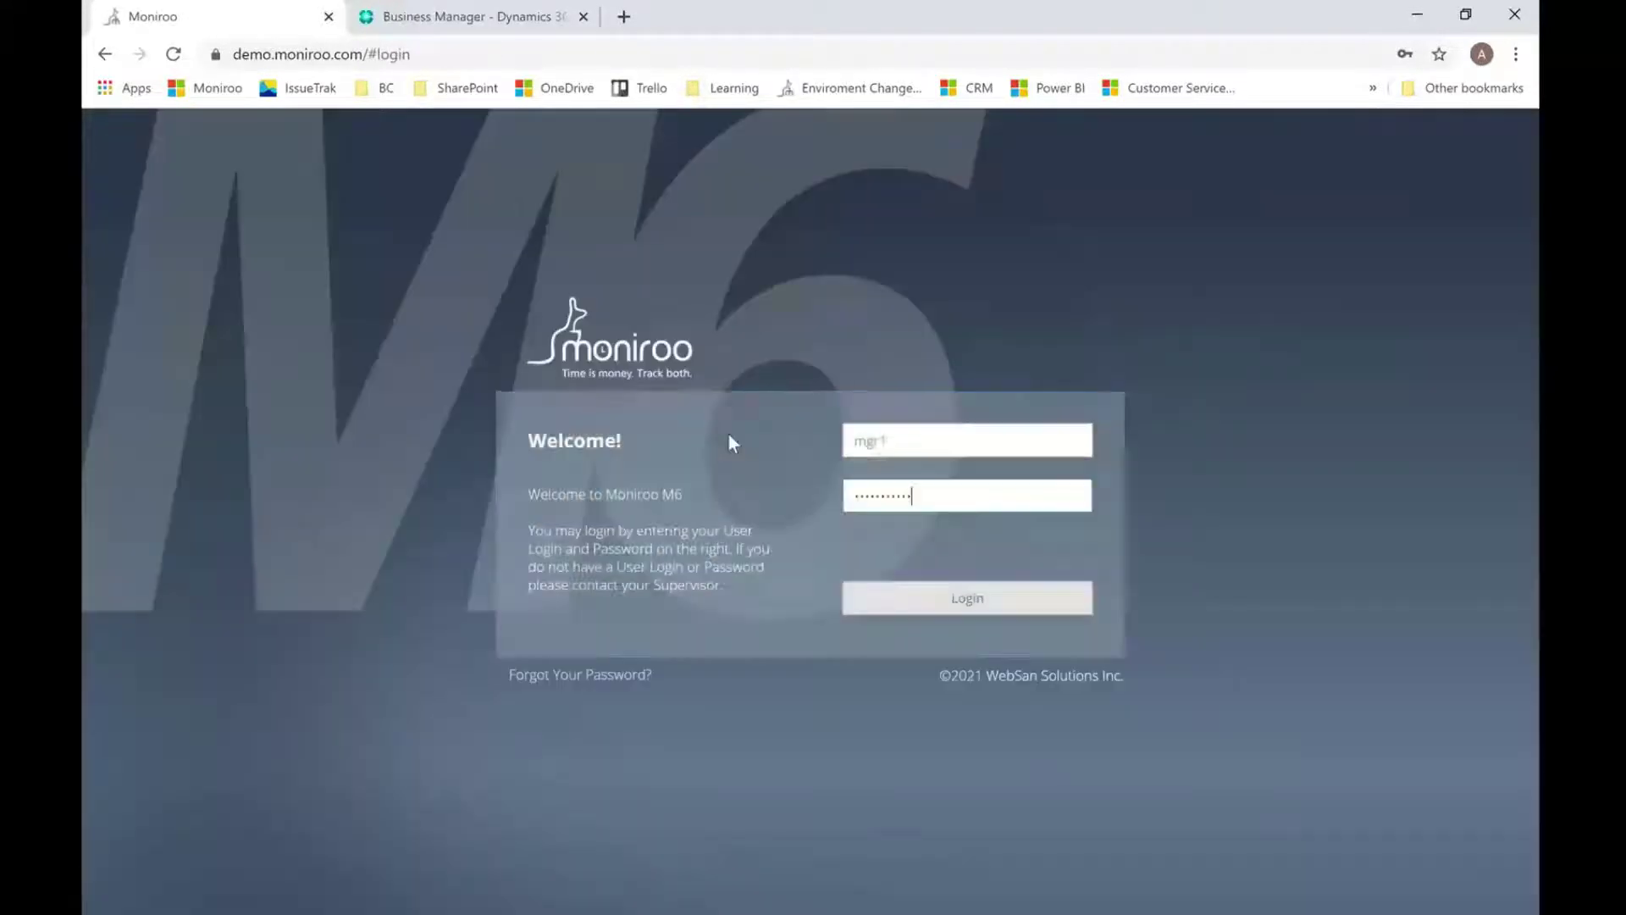
pyautogui.press('Return')
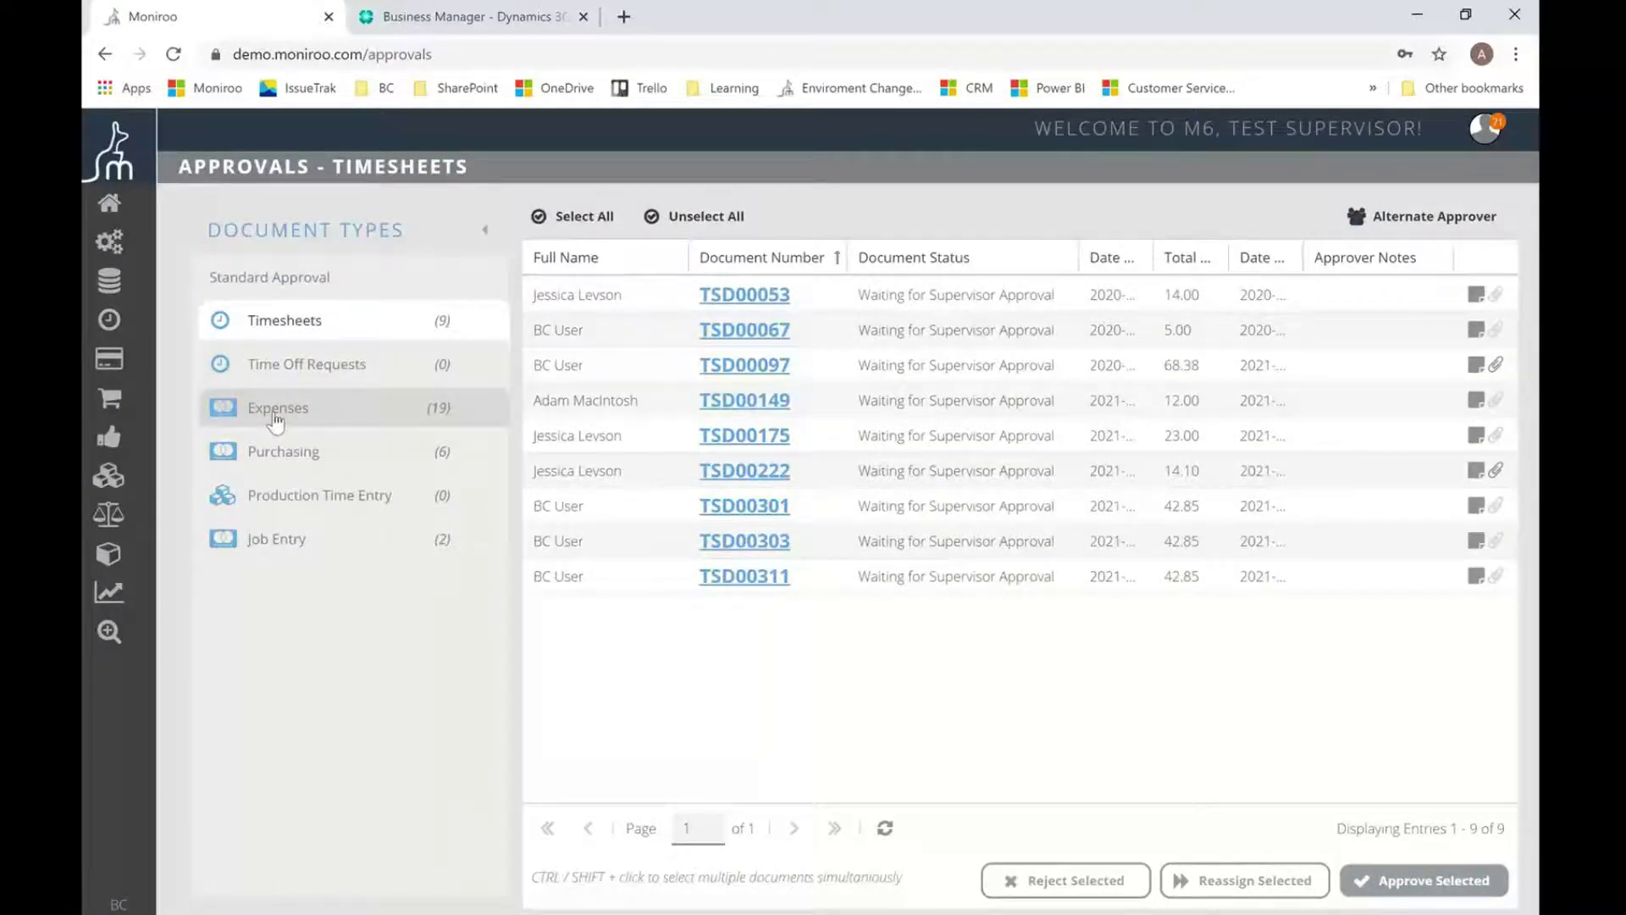
pyautogui.click(276, 413)
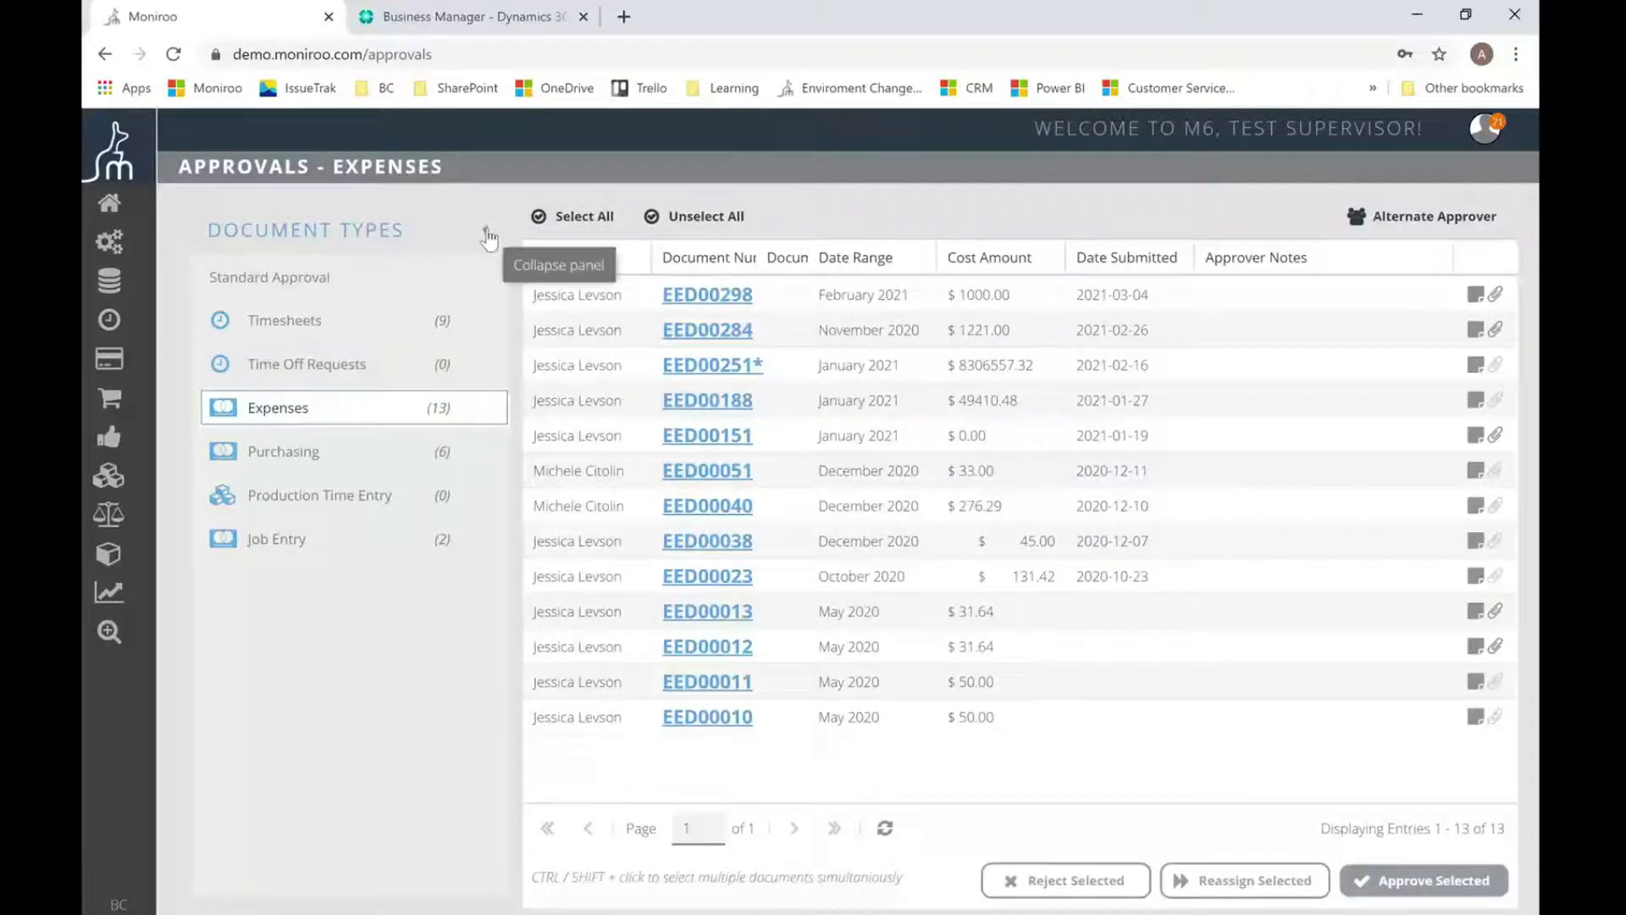
pyautogui.click(488, 235)
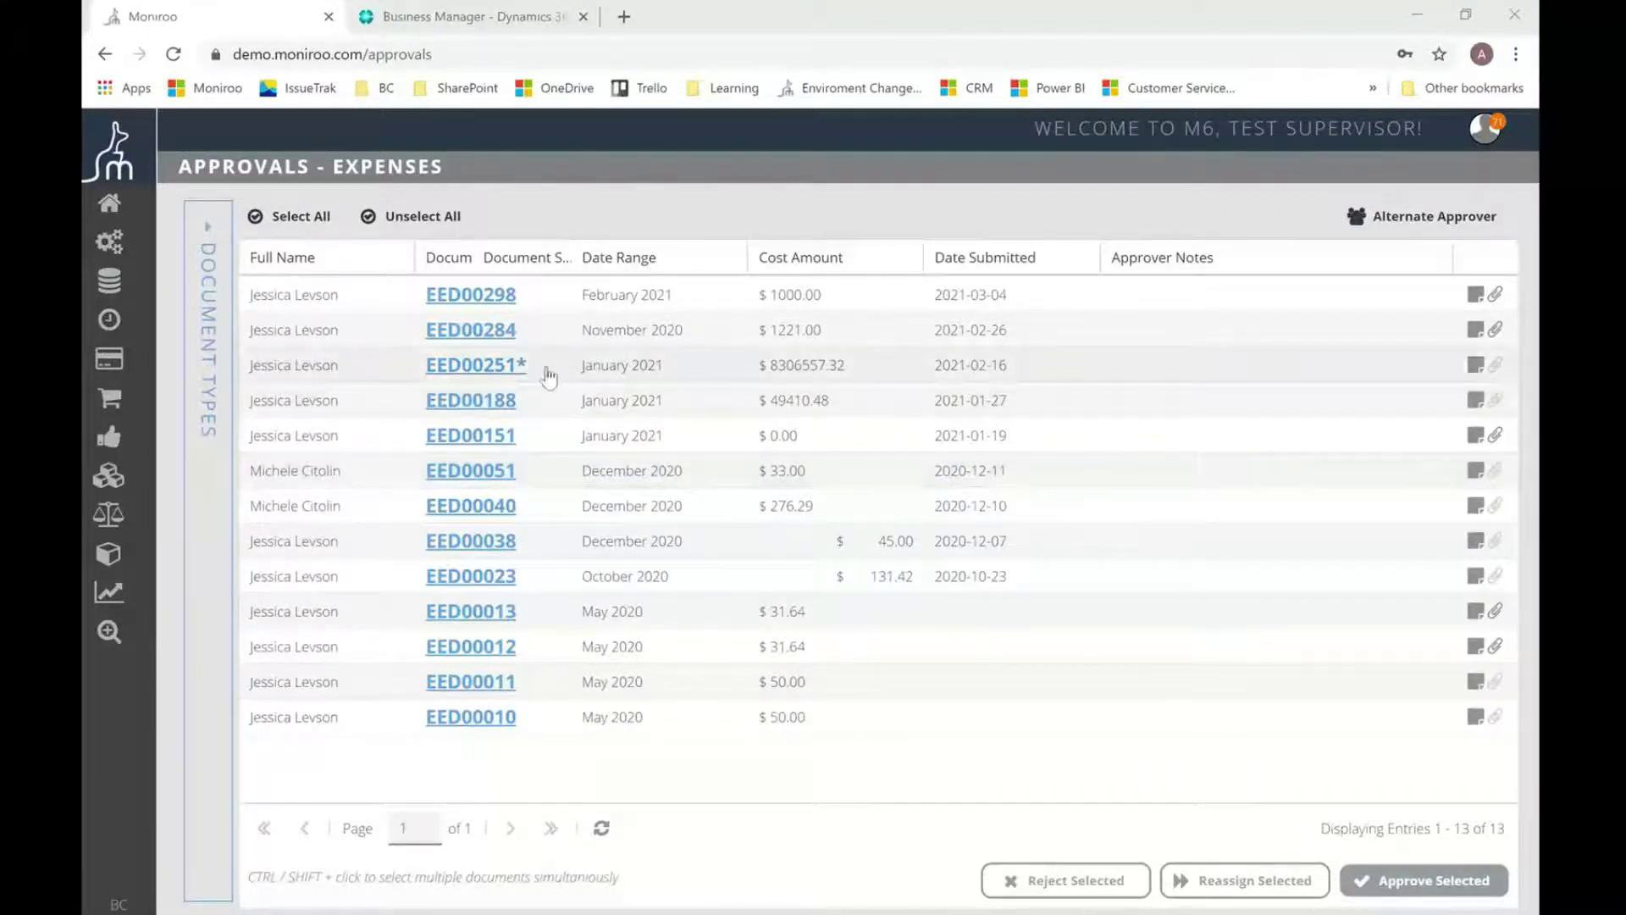
# Open EED00298 and view its attached receipt image in Photos, then close the viewer and dialog
pyautogui.moveTo(759, 365)
pyautogui.click(494, 303)
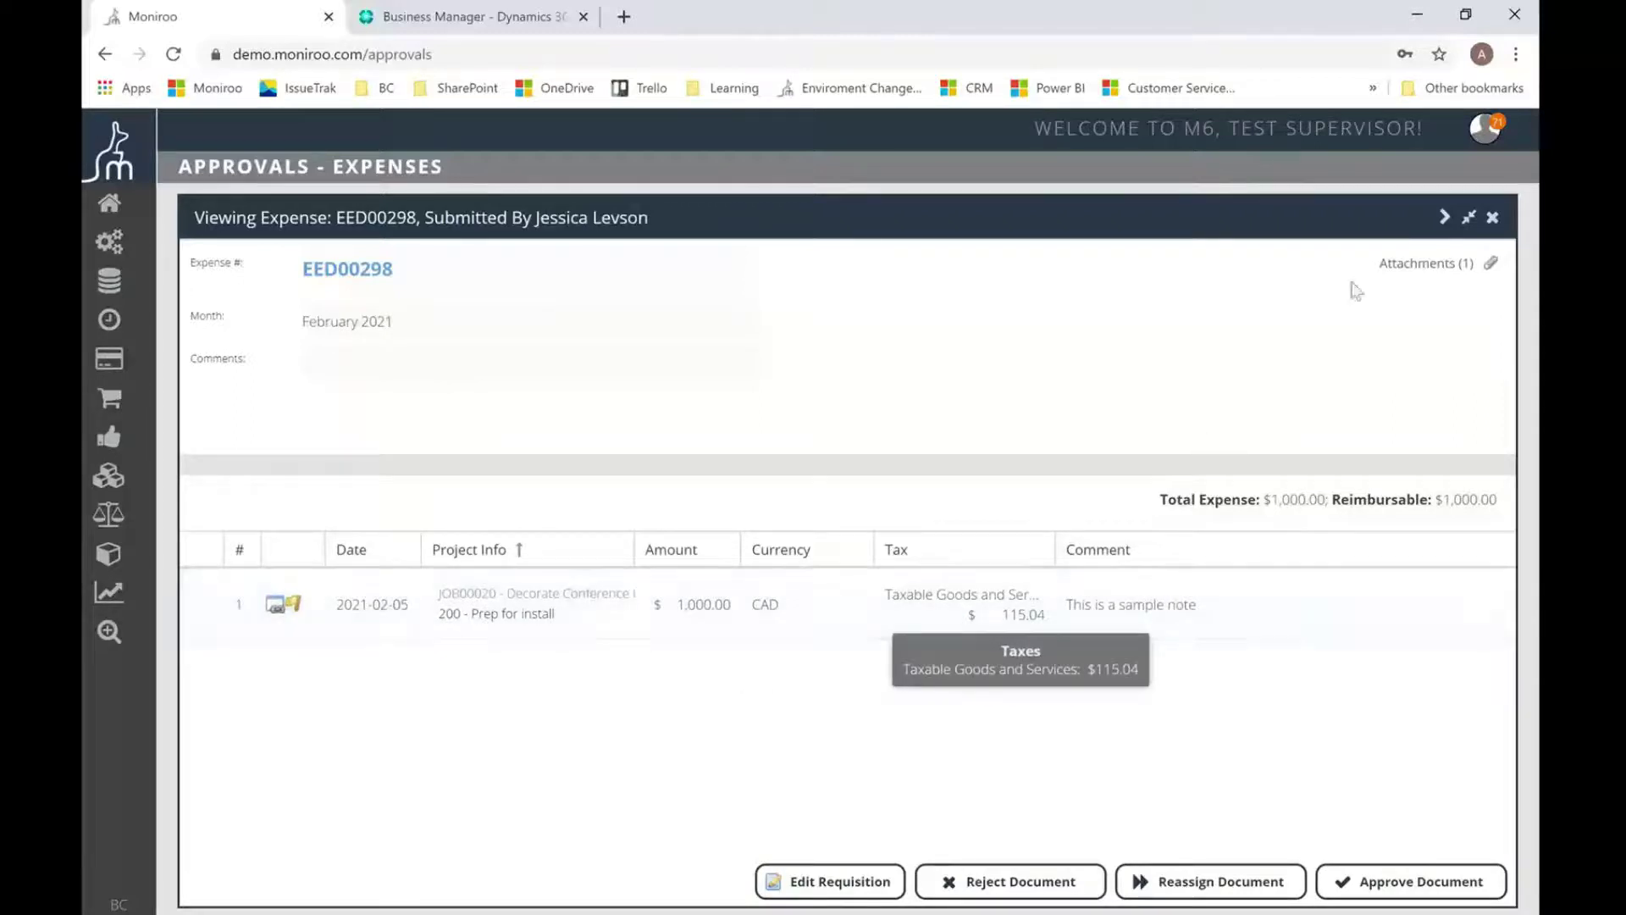
pyautogui.click(1423, 266)
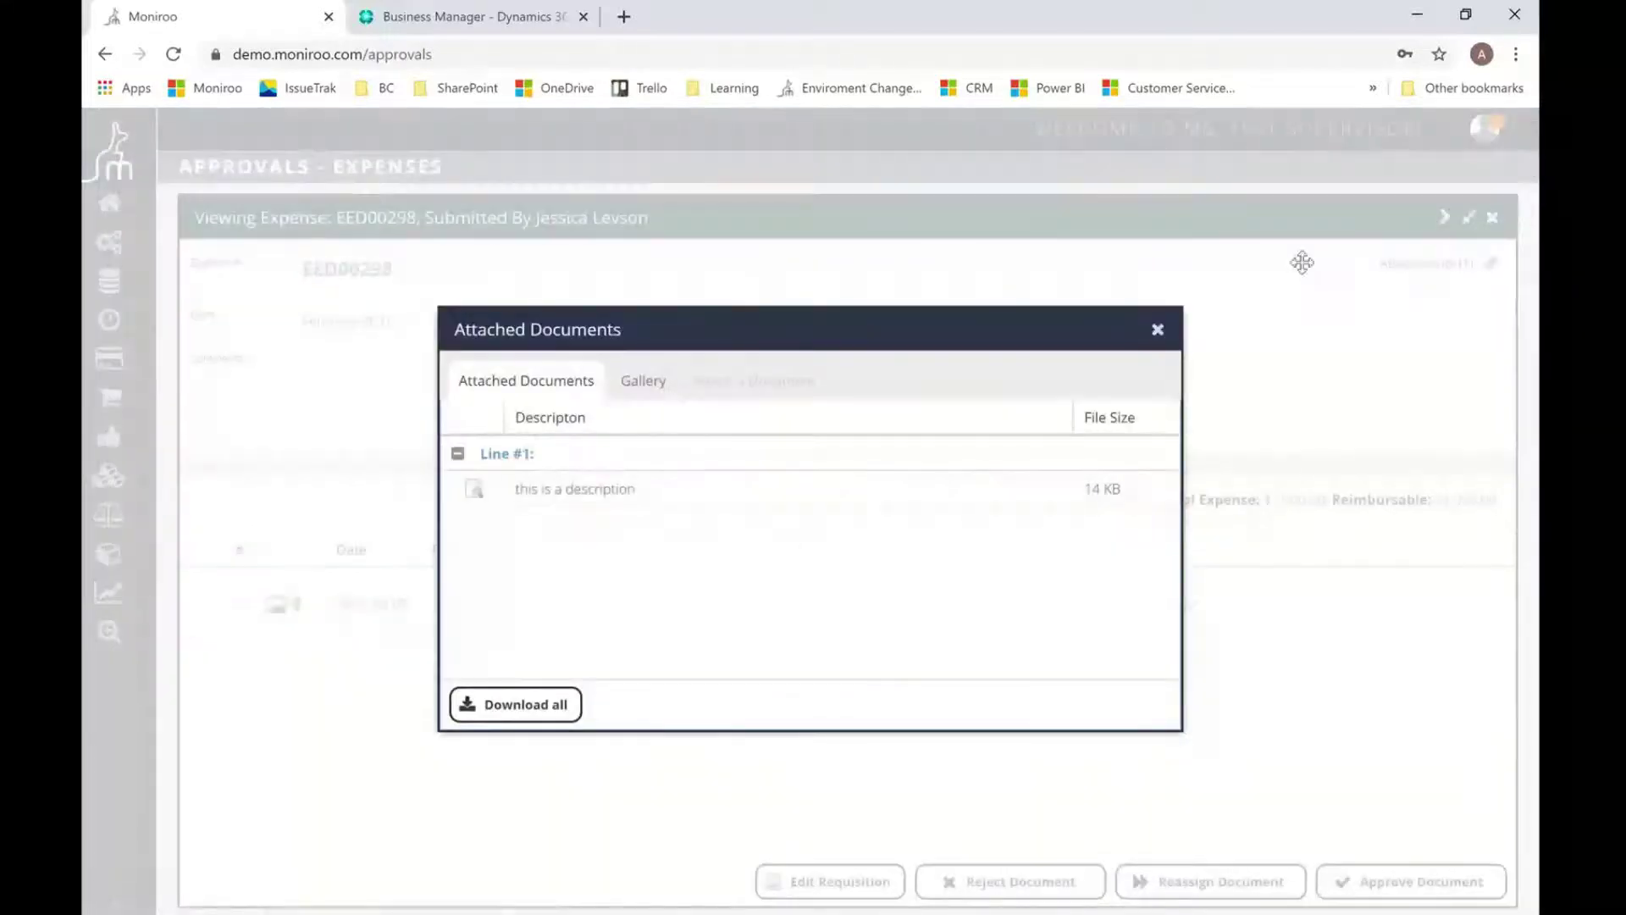
pyautogui.click(474, 489)
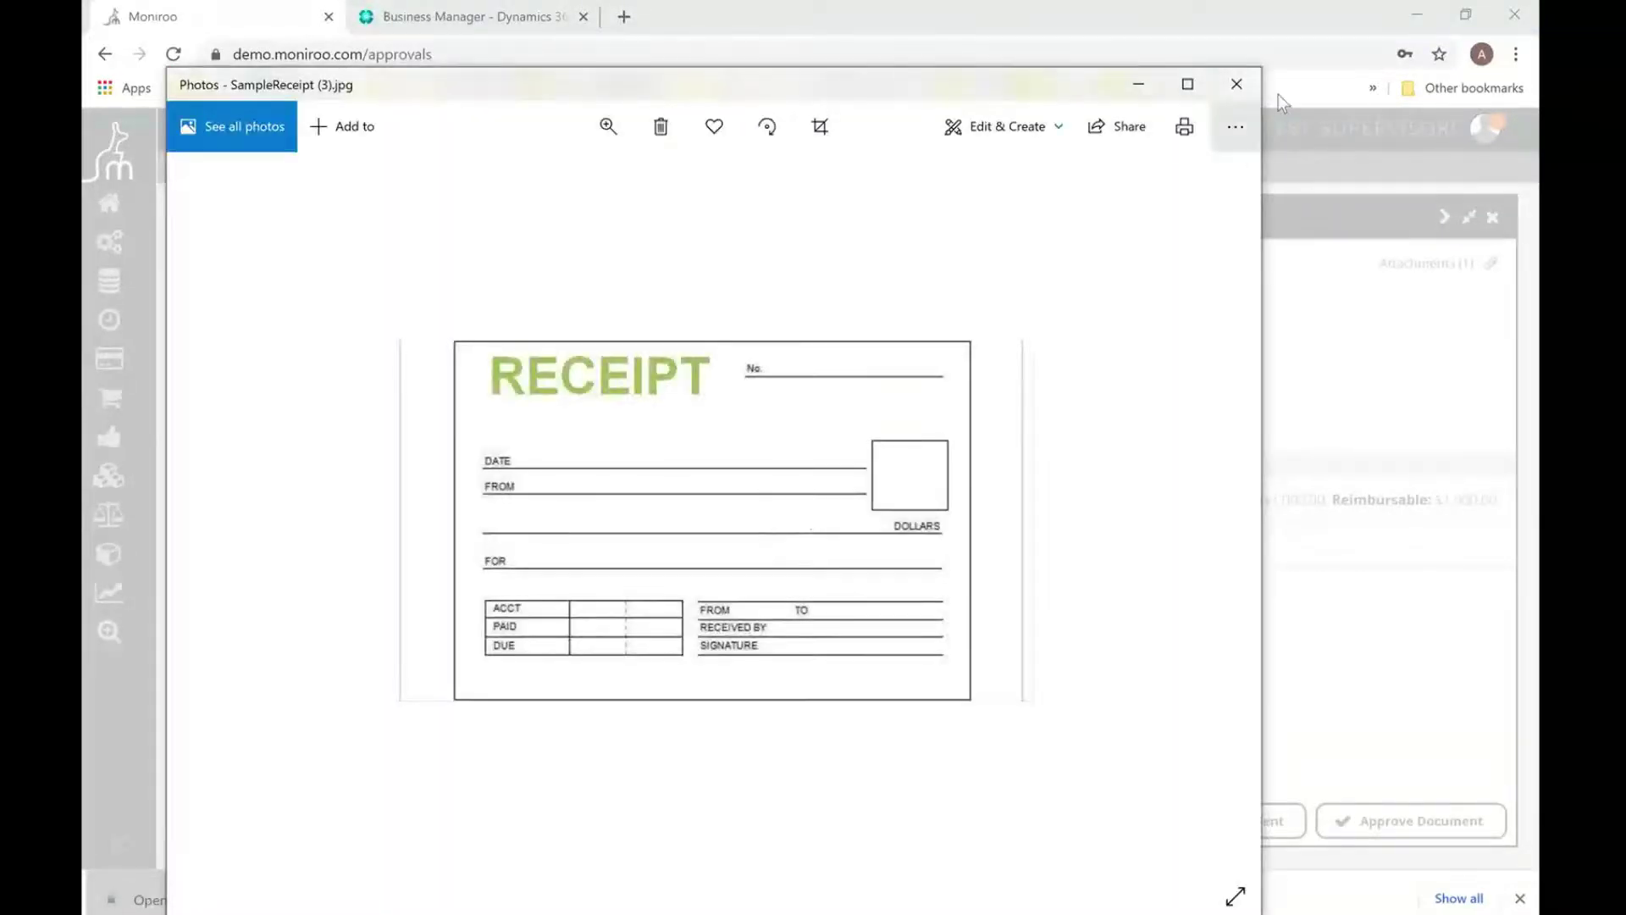
pyautogui.click(1238, 84)
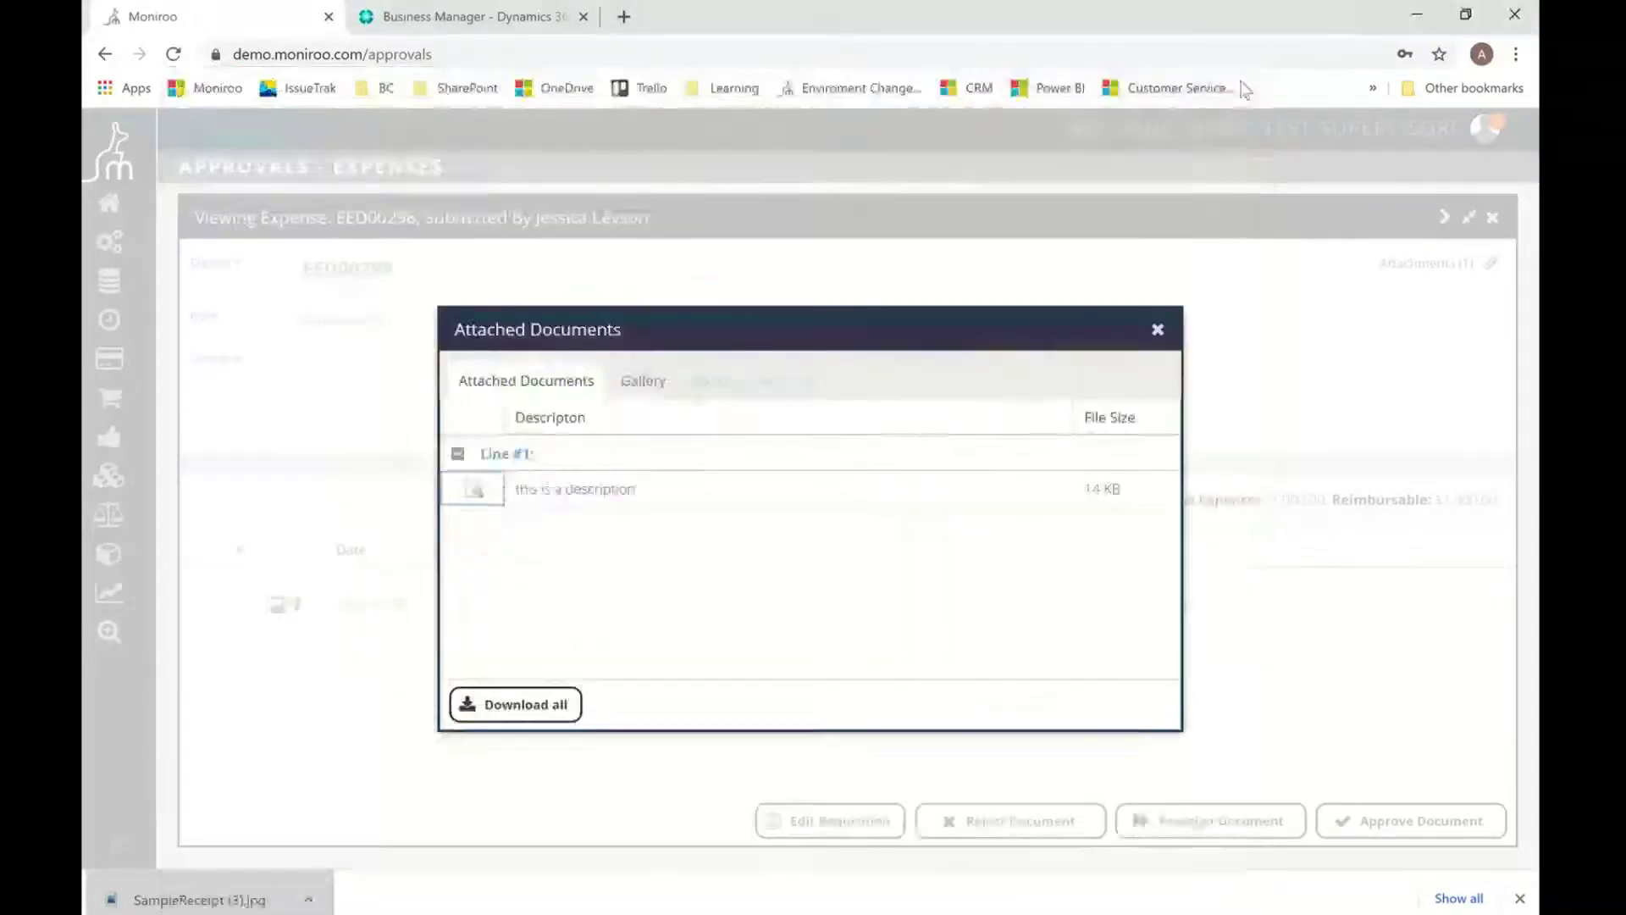
pyautogui.click(1187, 285)
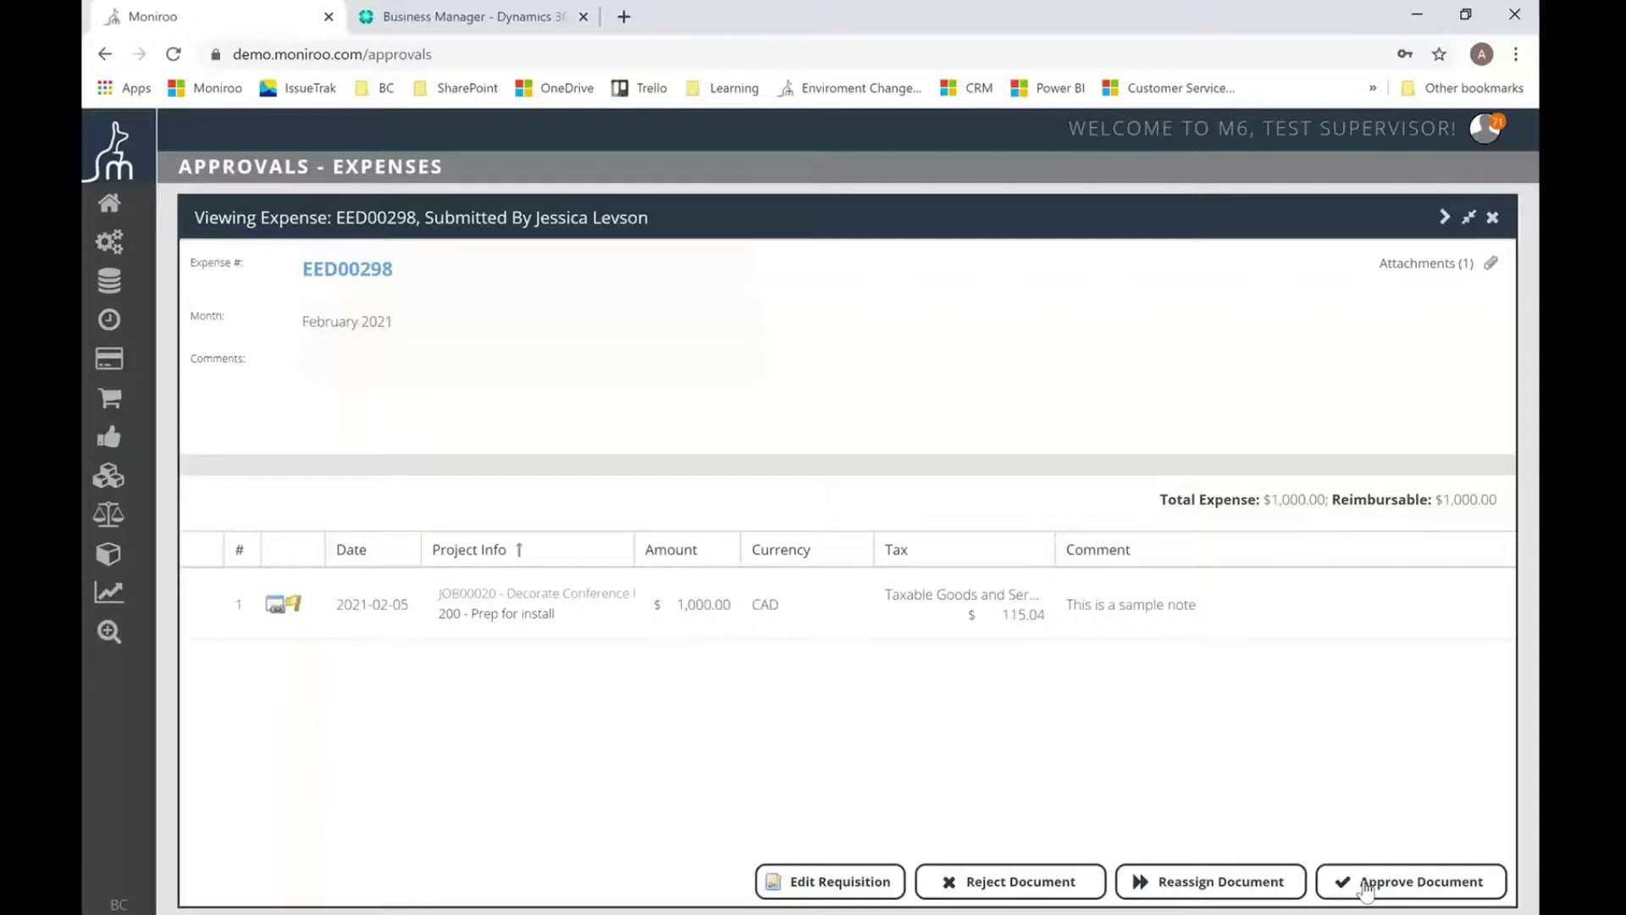
# Back in the expense list, approve the highlighted expense EED00298 and confirm the approval
pyautogui.click(1493, 217)
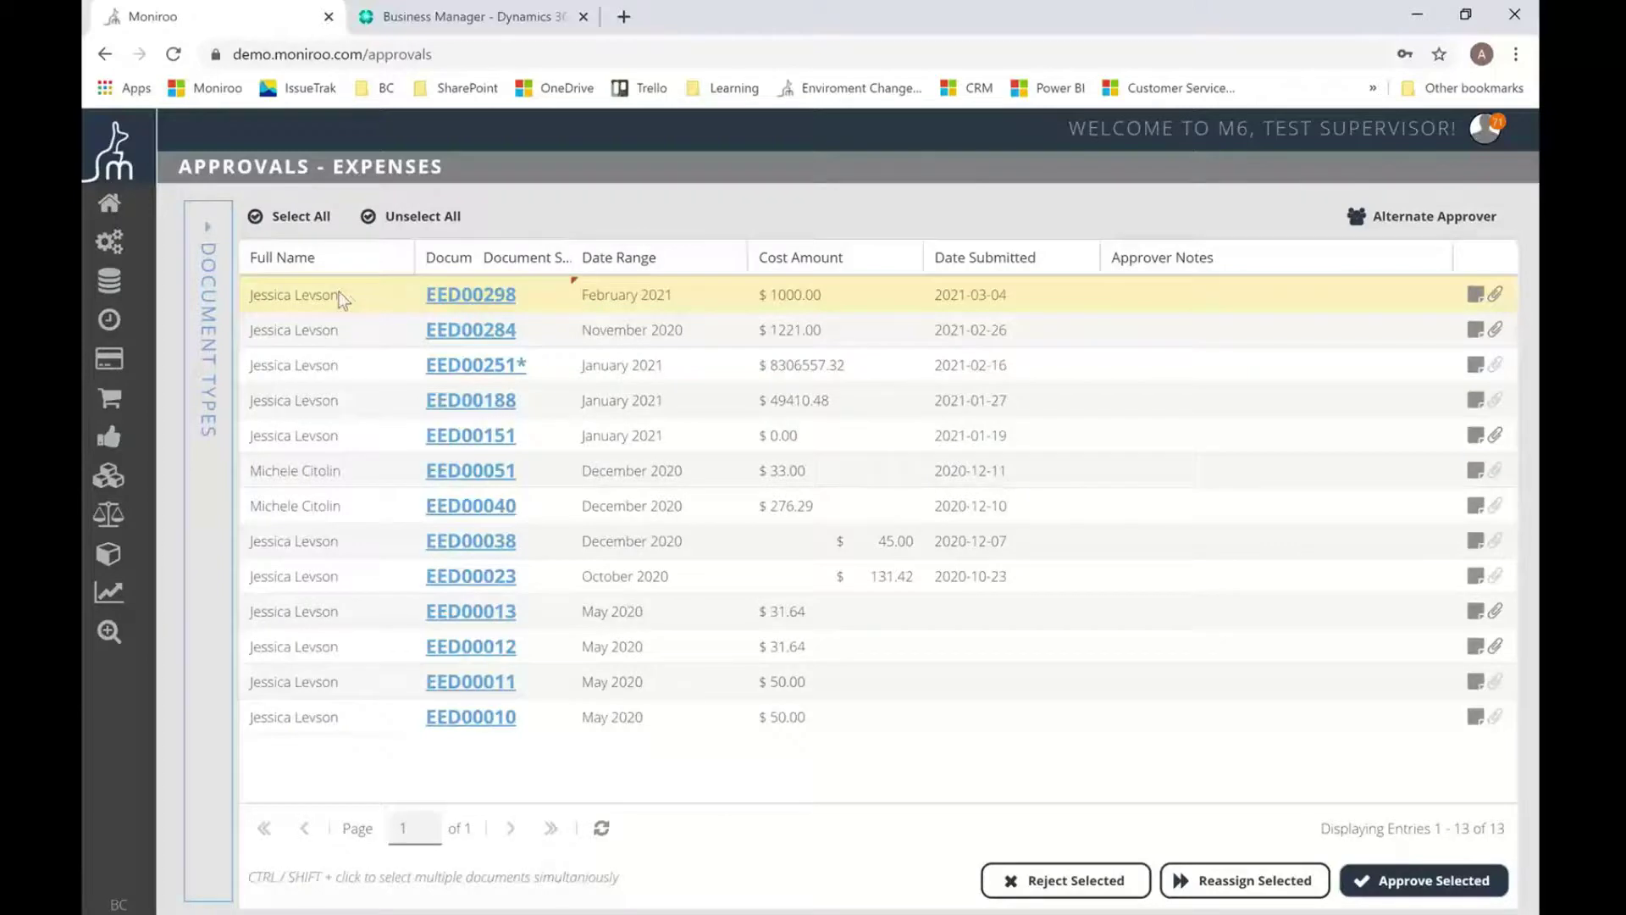
pyautogui.click(1389, 880)
pyautogui.click(755, 585)
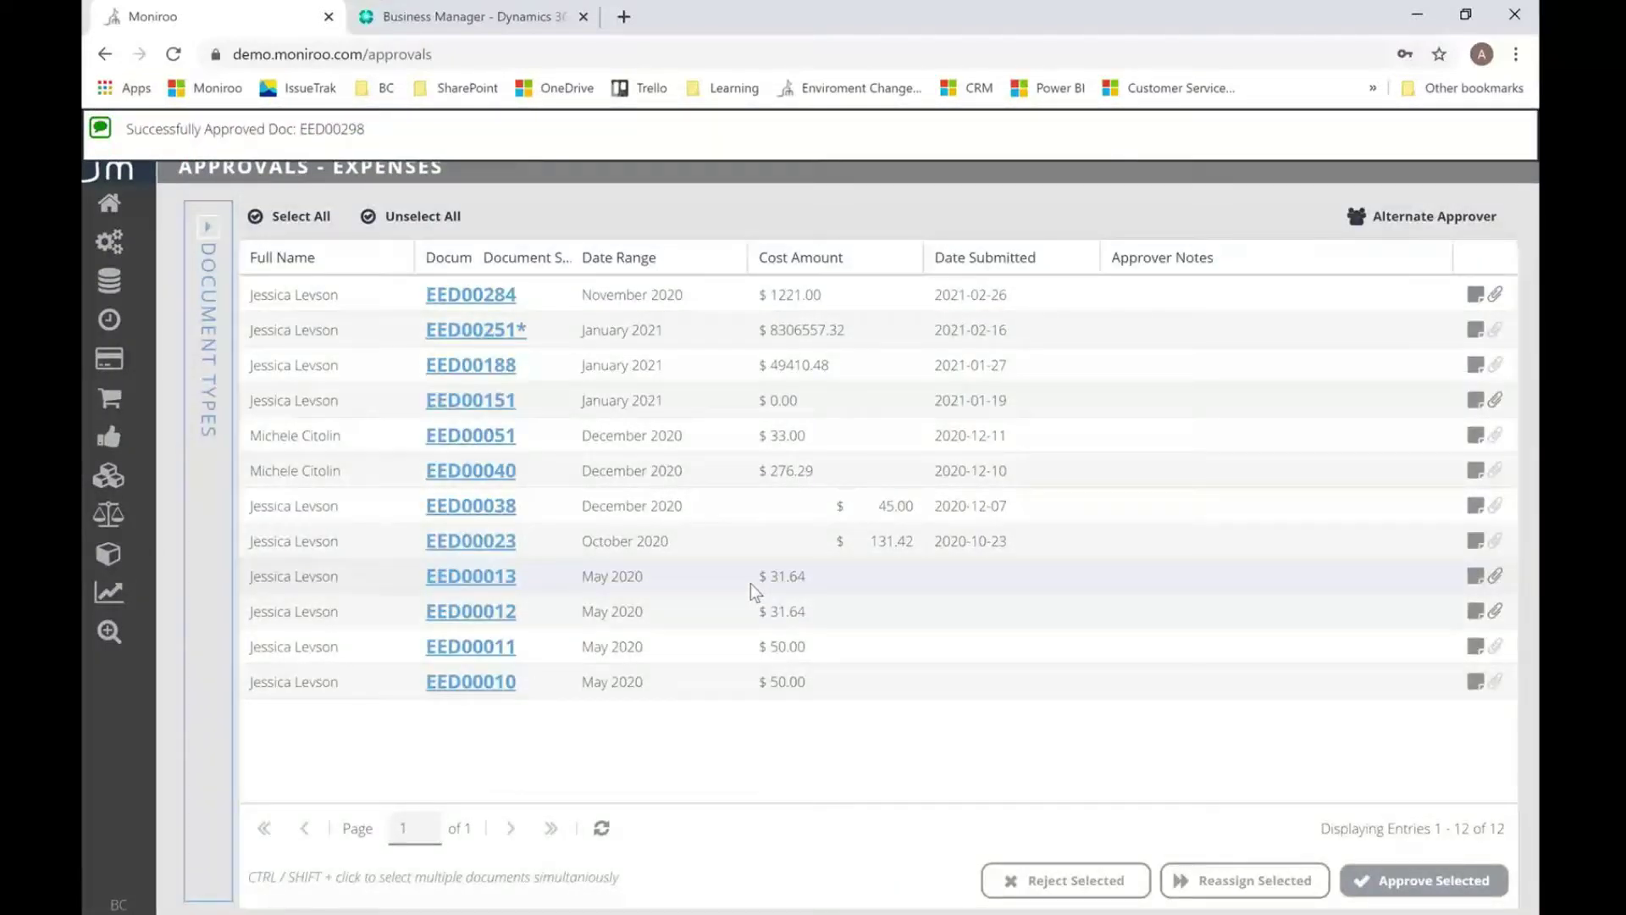
# In Business Central, find 'purchase invoice' via Tell Me and open the Purchase Invoices list
pyautogui.click(472, 17)
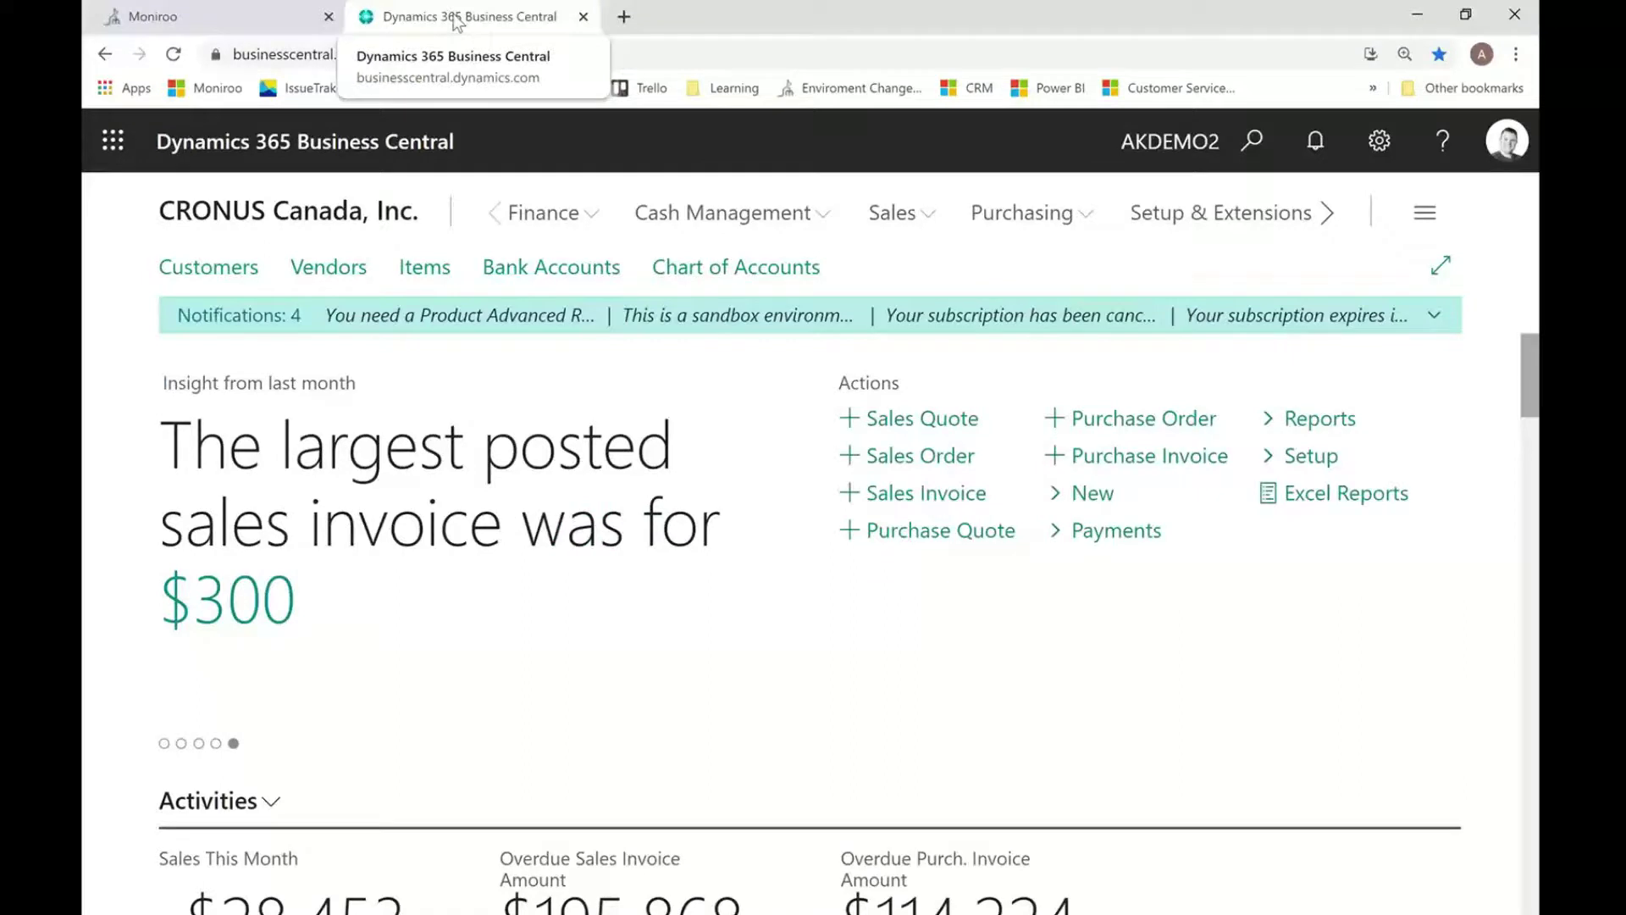
pyautogui.click(1253, 142)
pyautogui.write('p')
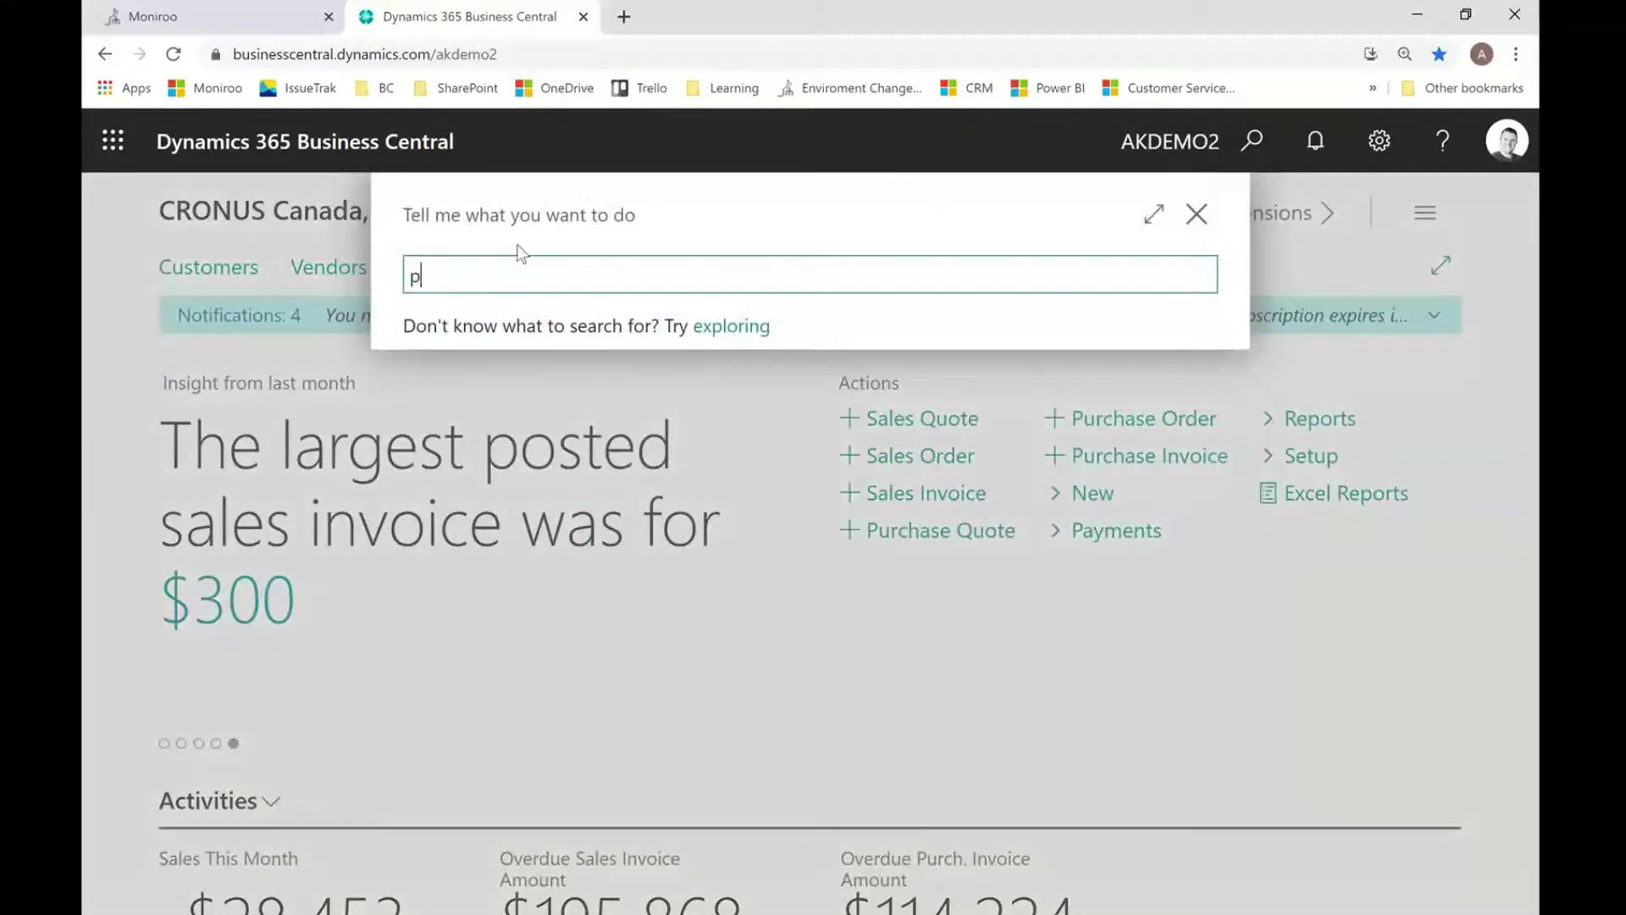
pyautogui.write('urchase in')
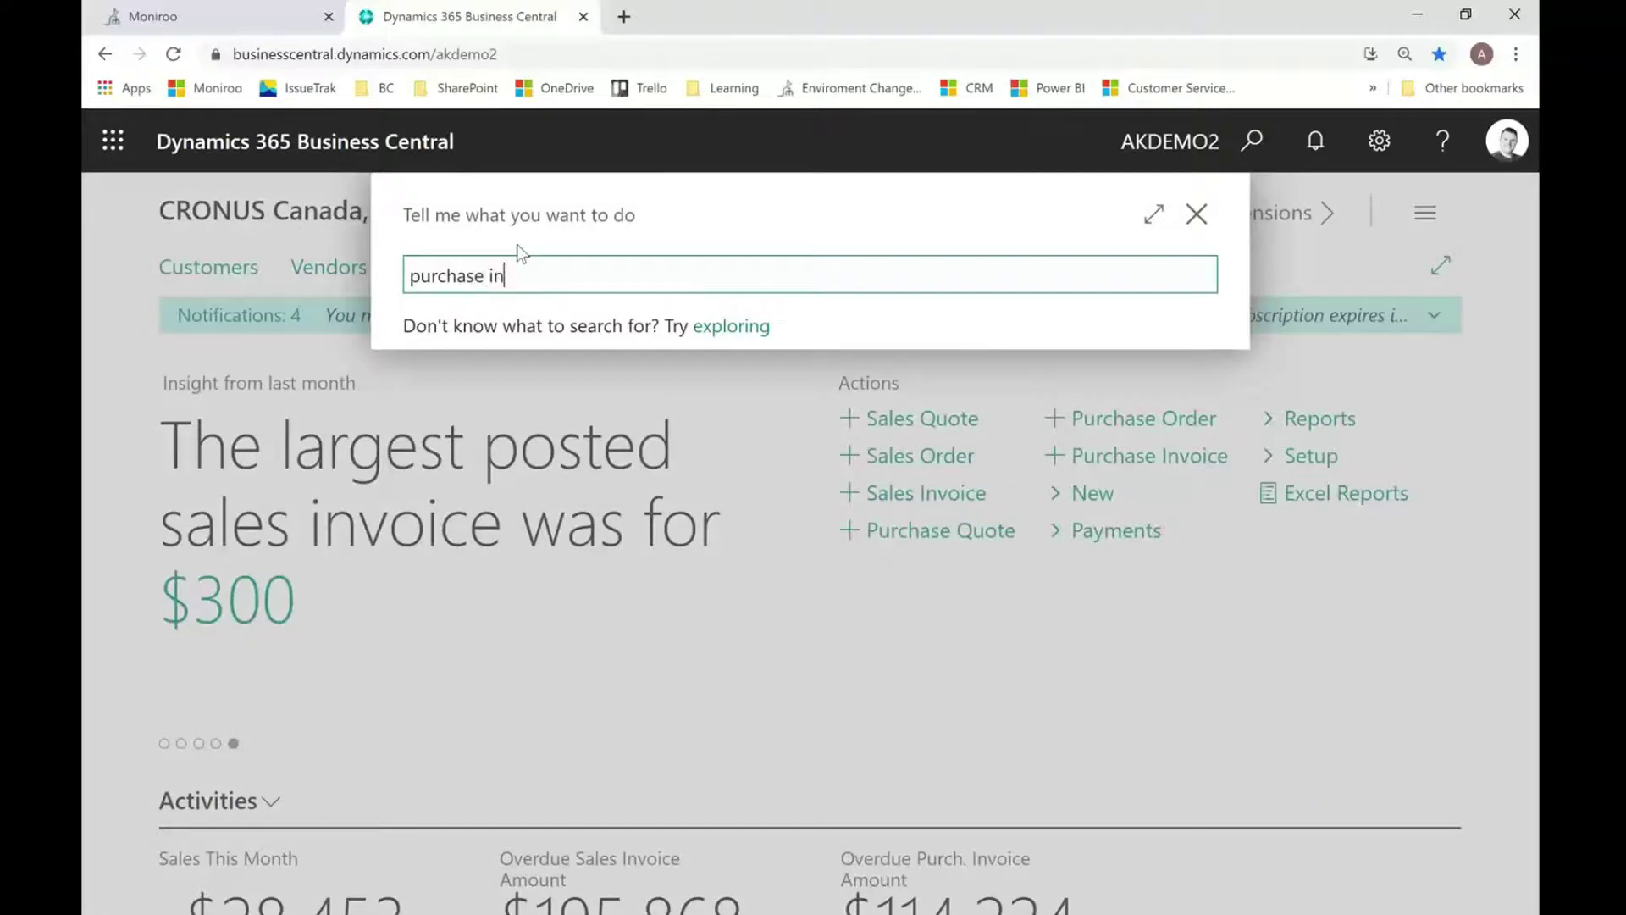
pyautogui.write('voice')
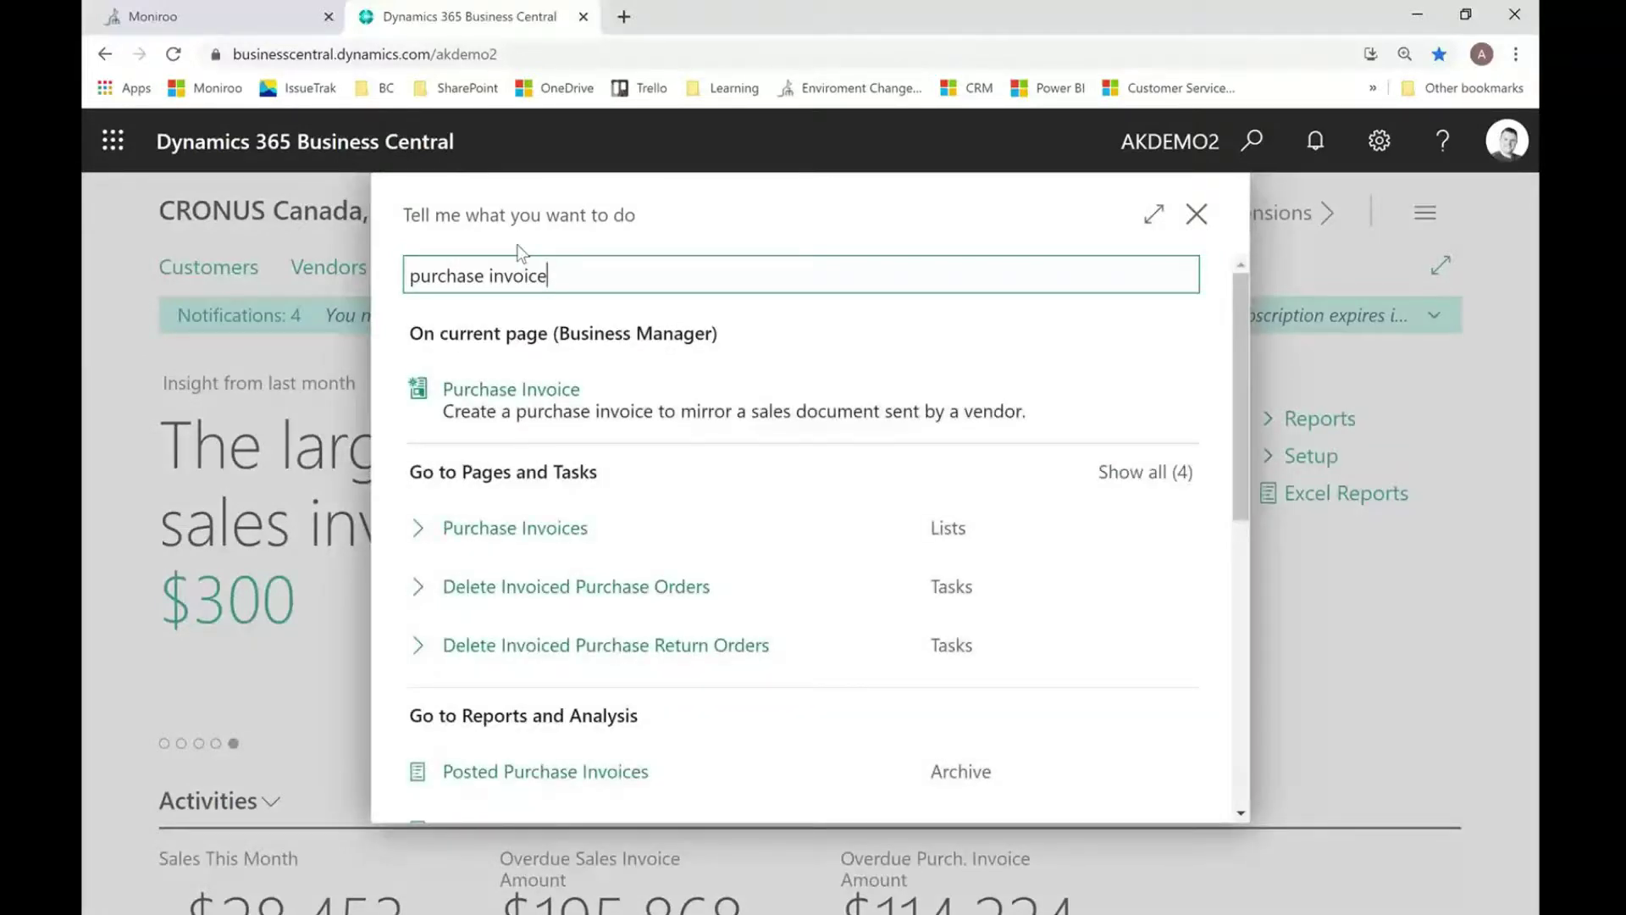
pyautogui.click(520, 527)
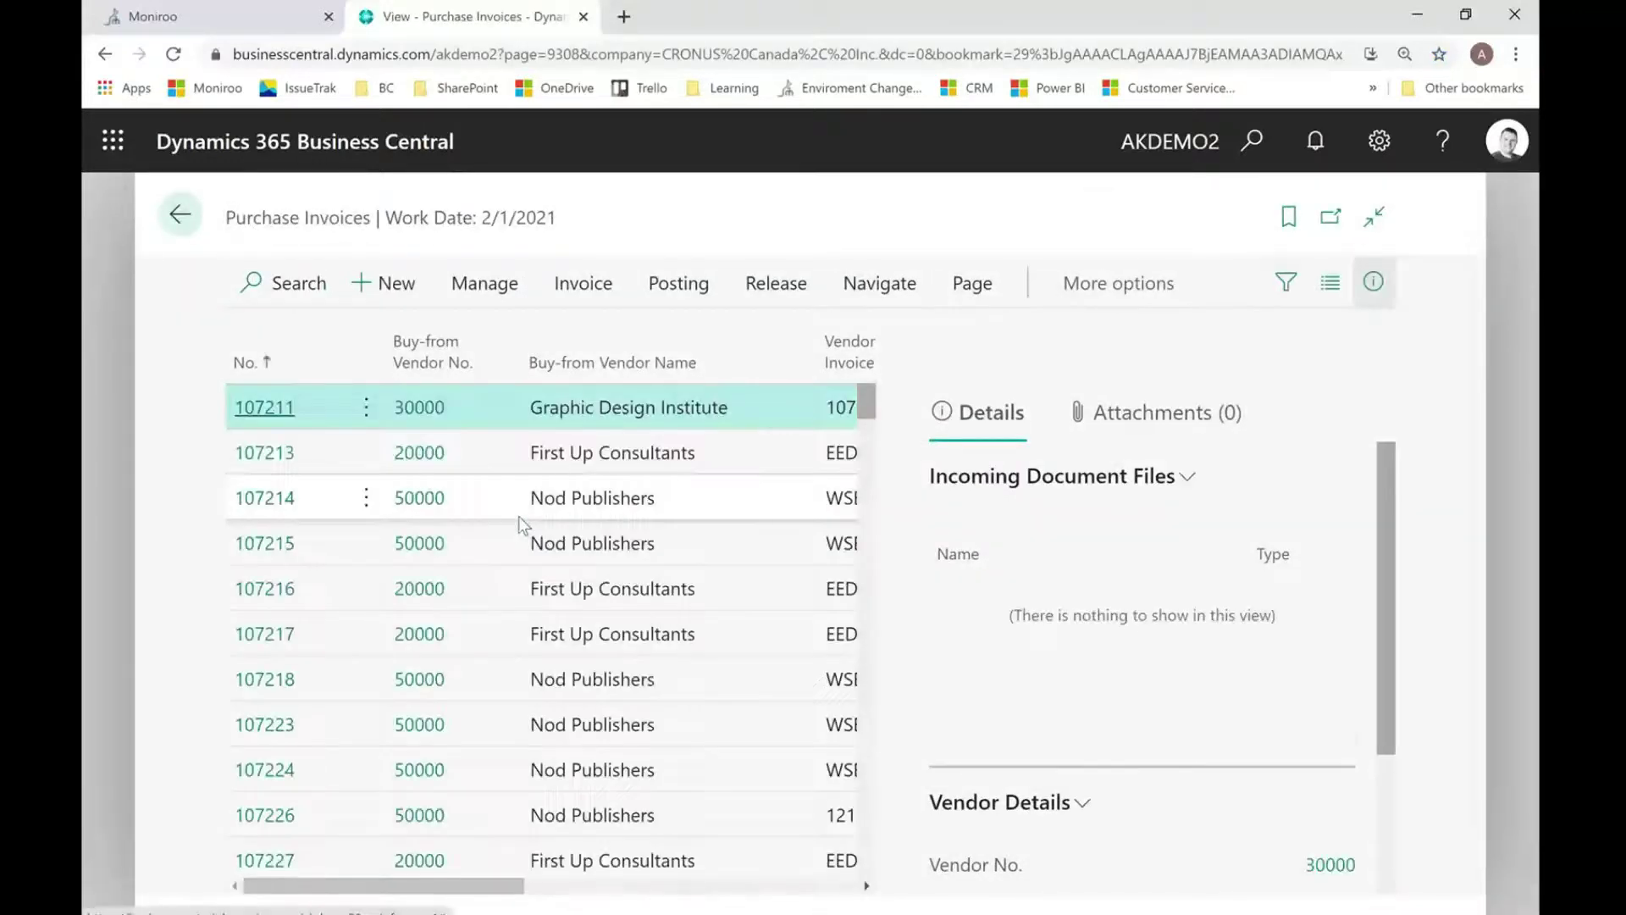
# Sort purchase invoices by No. descending and open the newest, 108164
pyautogui.click(328, 364)
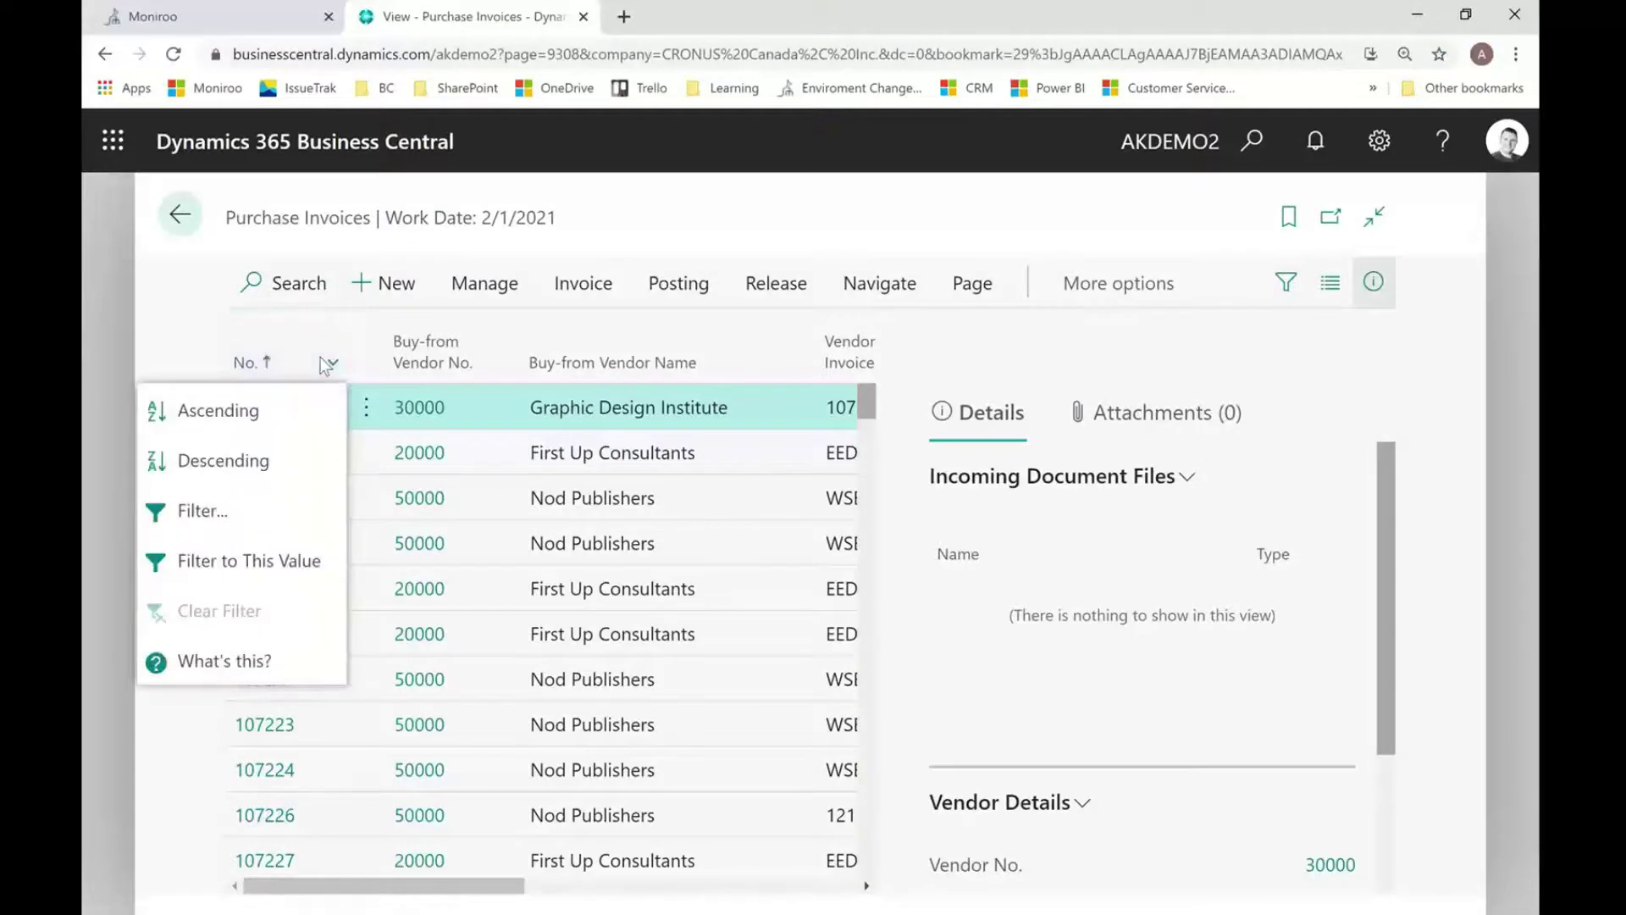
pyautogui.click(242, 458)
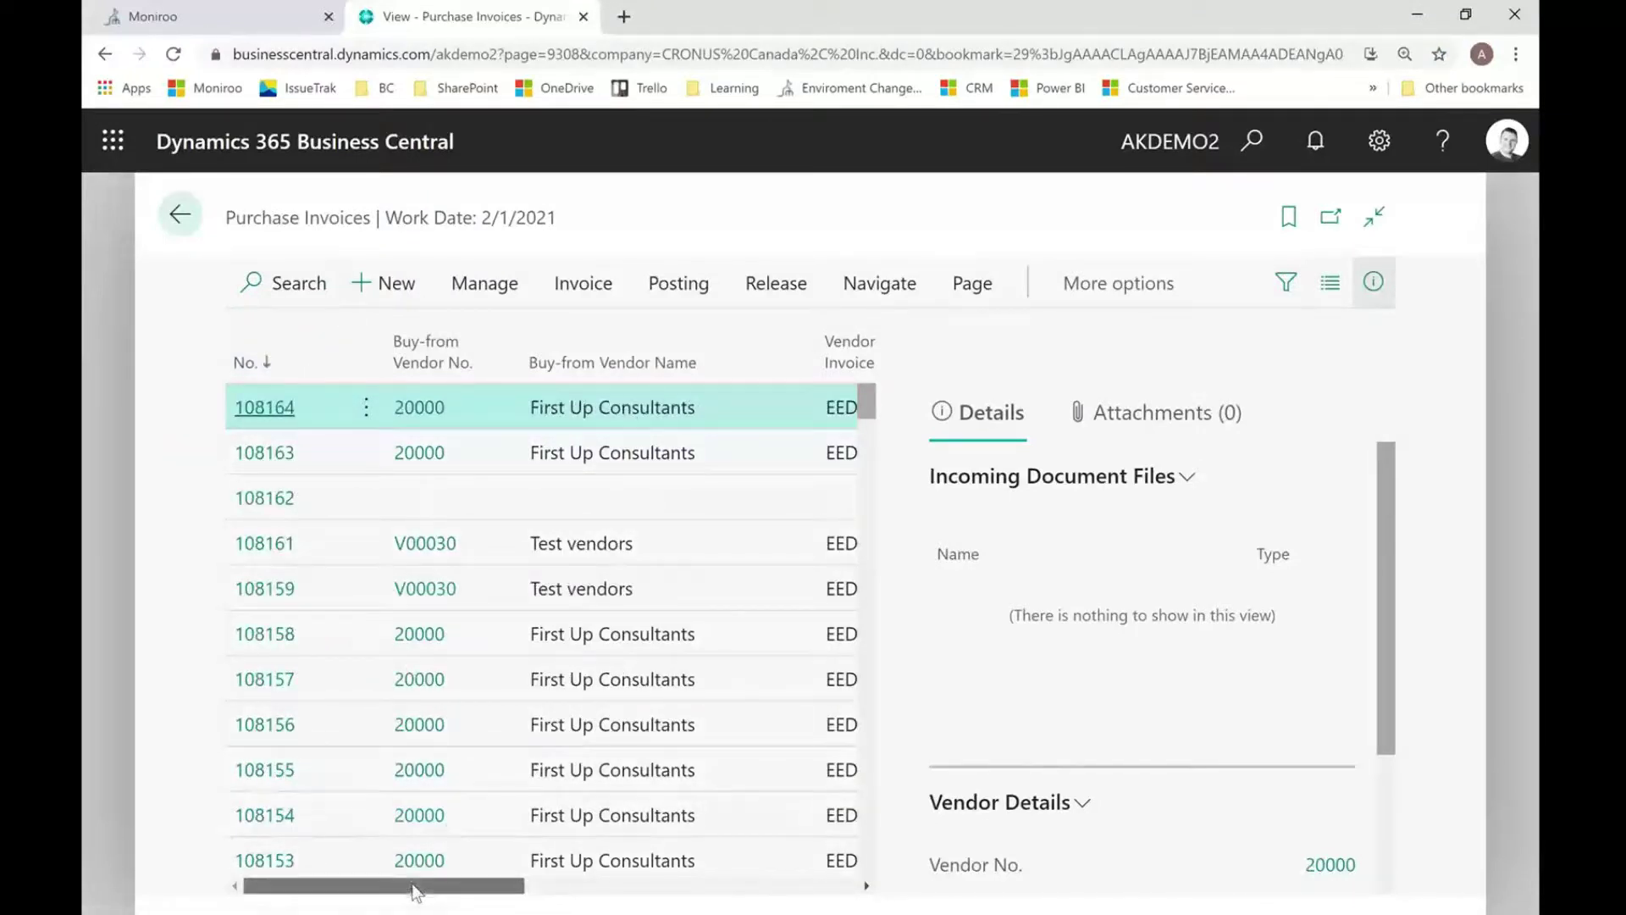
pyautogui.moveTo(419, 886); pyautogui.dragTo(466, 887)
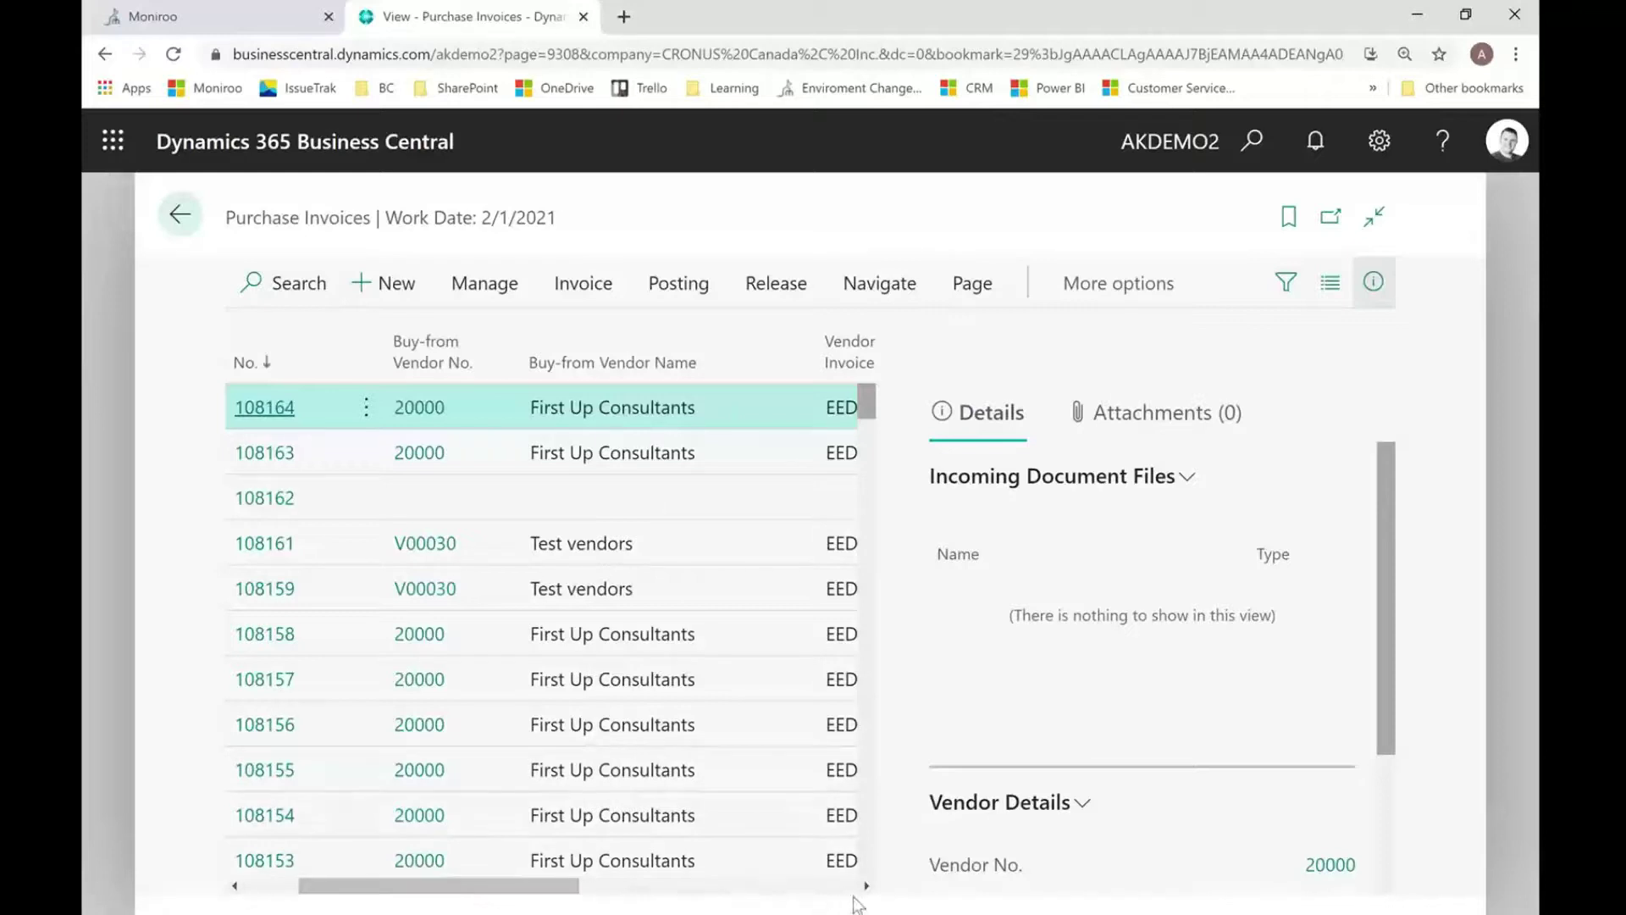
pyautogui.click(866, 886)
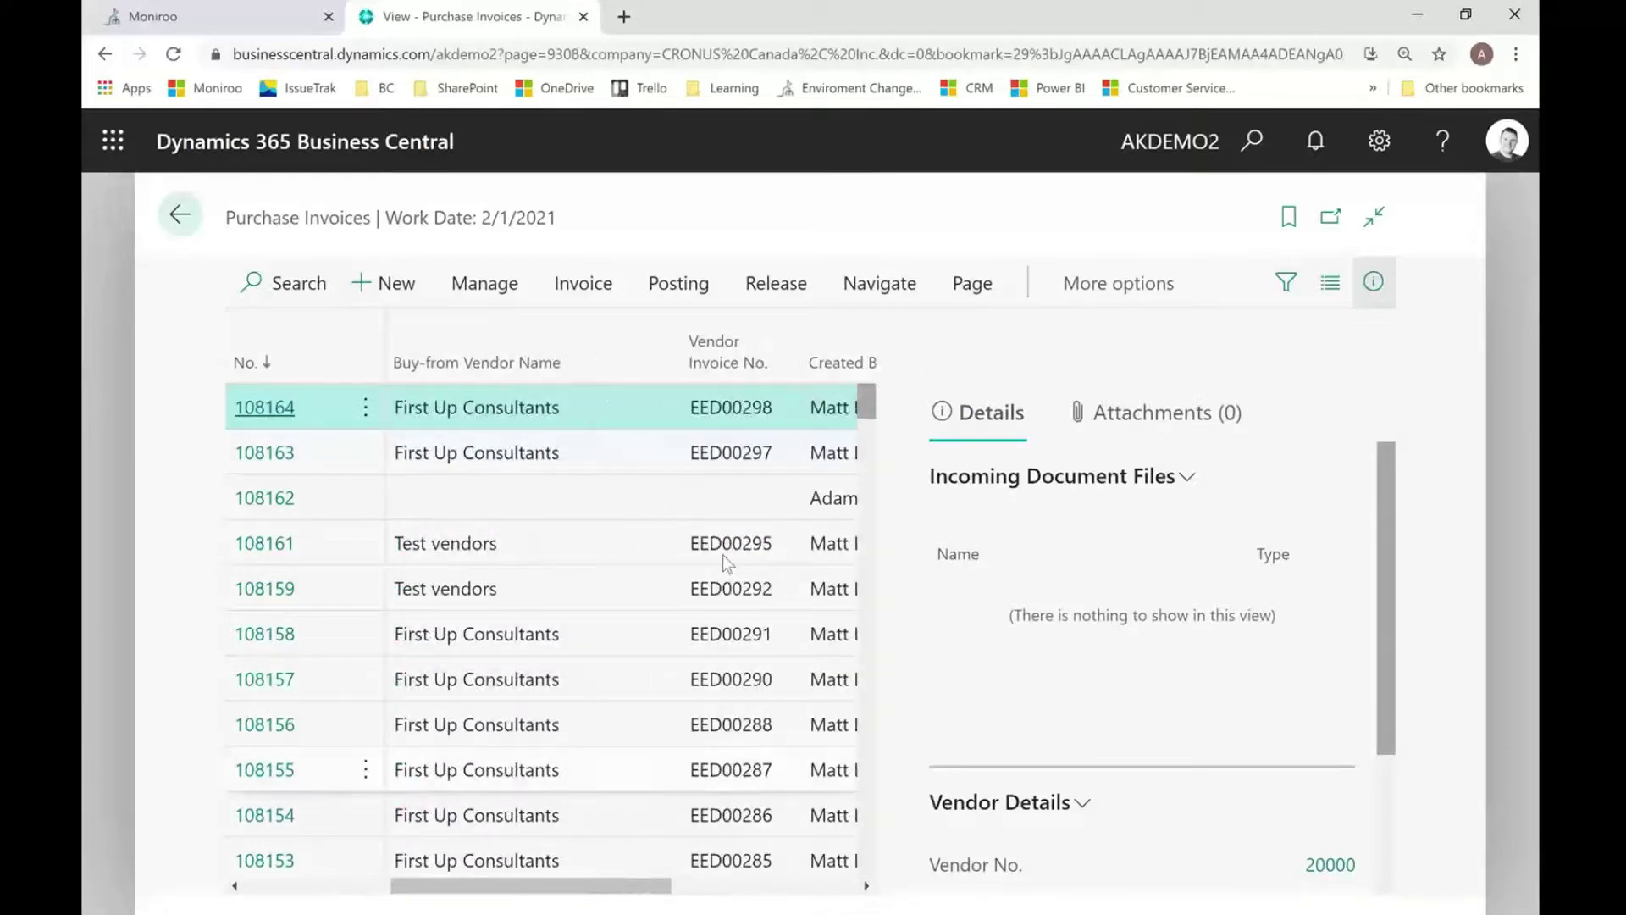
pyautogui.click(865, 886)
pyautogui.click(865, 886)
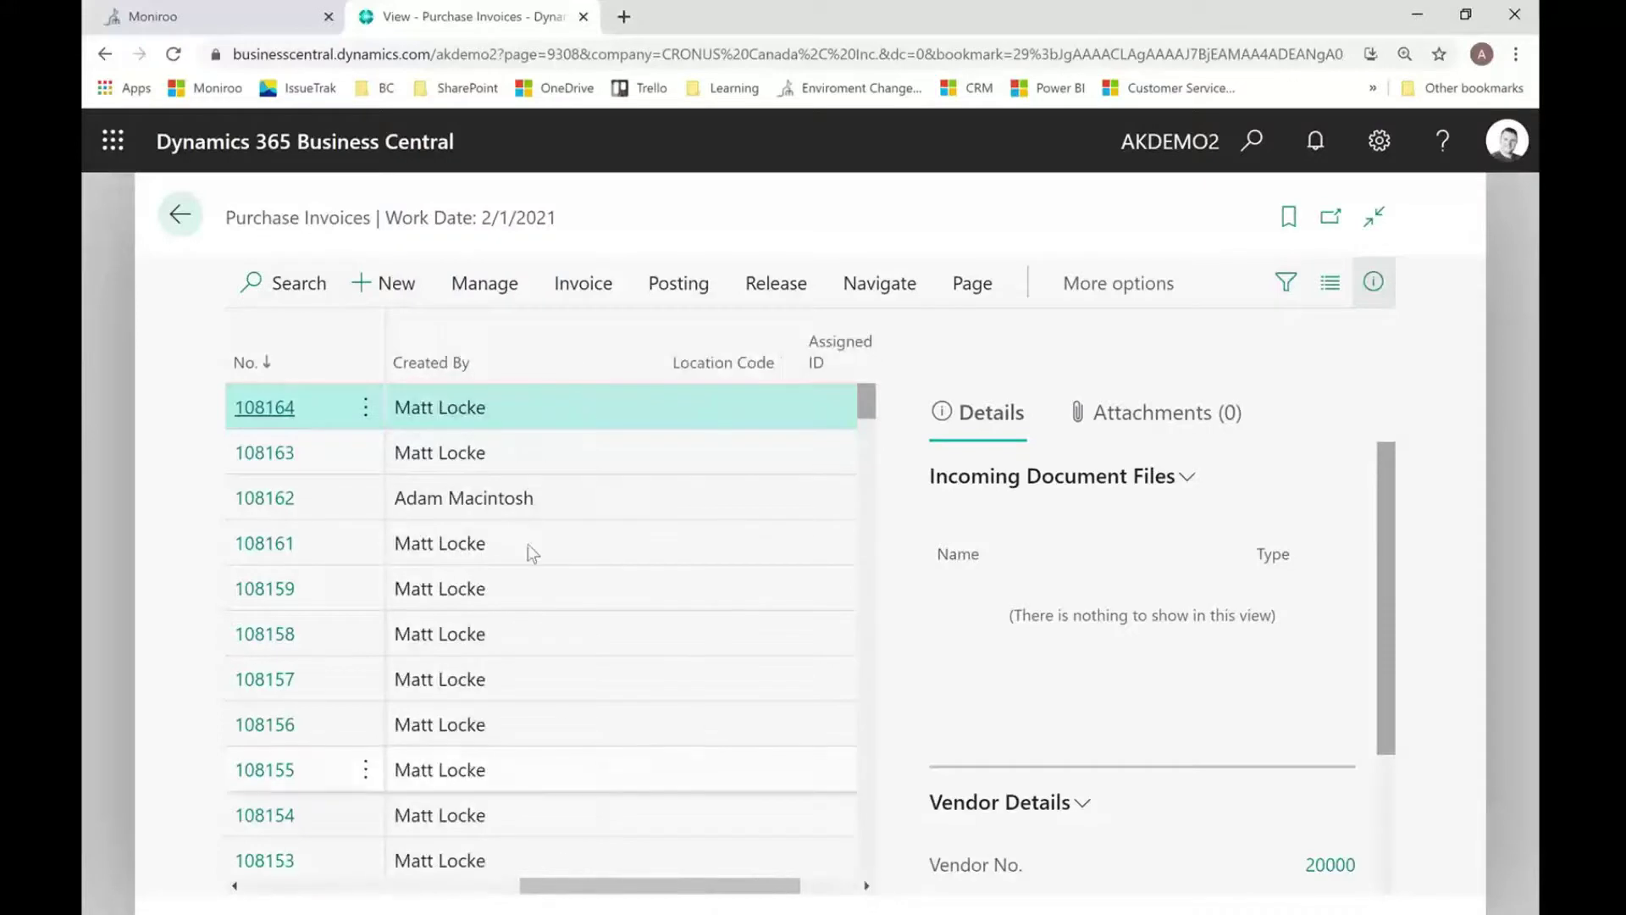
pyautogui.click(258, 410)
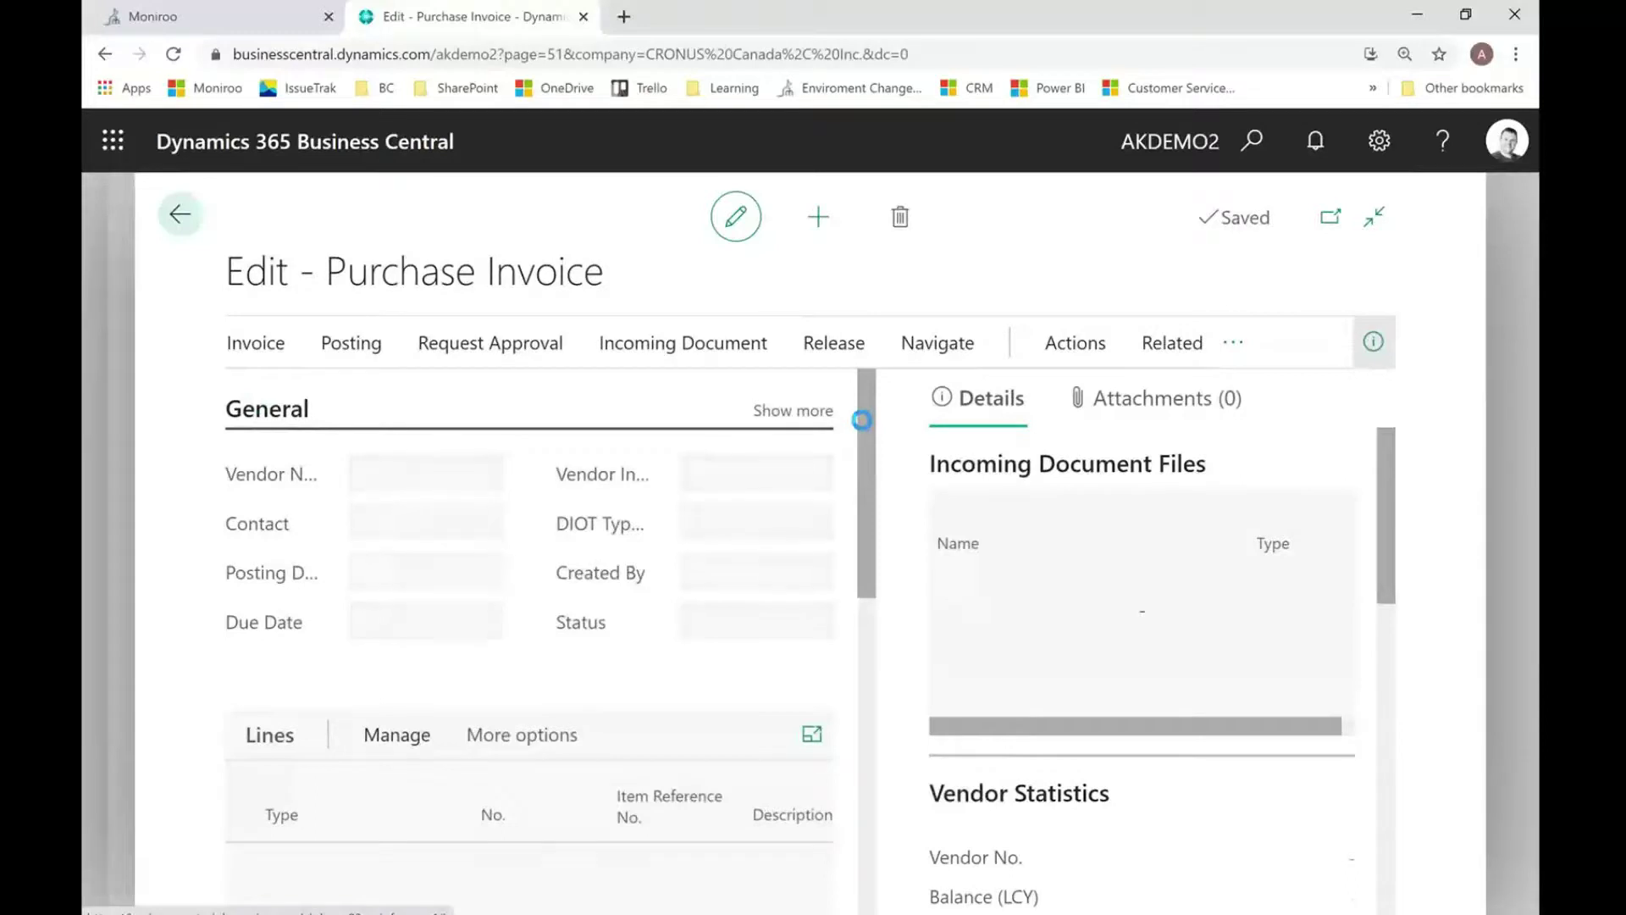
# Scroll to the Lines section and check the 61300 G/L line: 1,000.00 with 115.04 tax
pyautogui.scroll(-3, 791, 715)
pyautogui.scroll(-1, 792, 716)
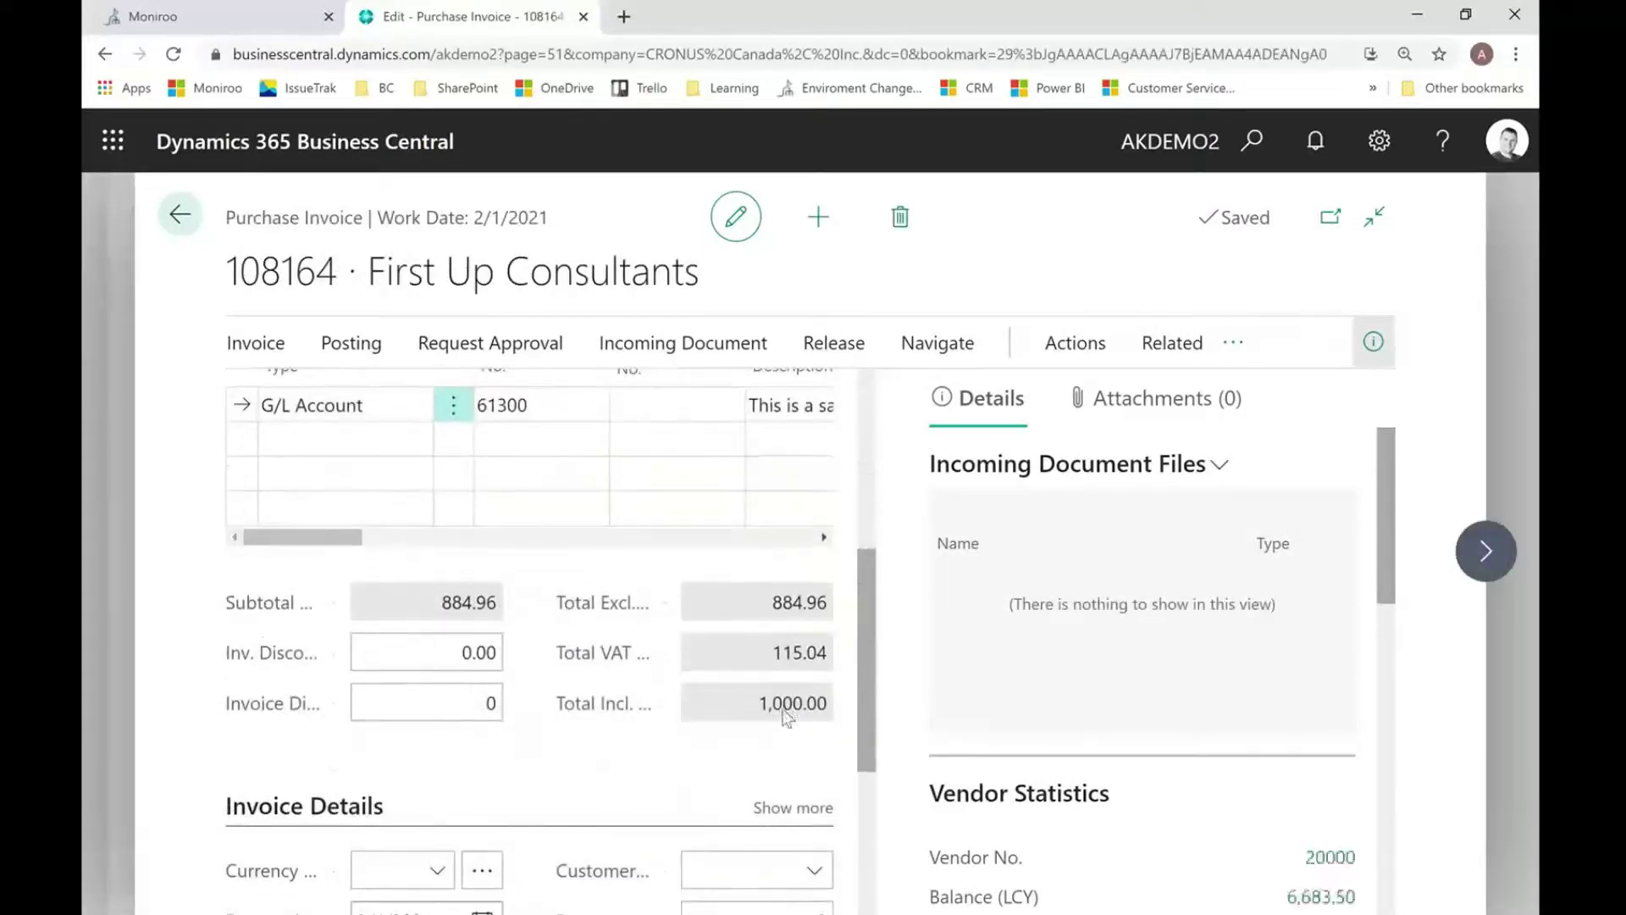